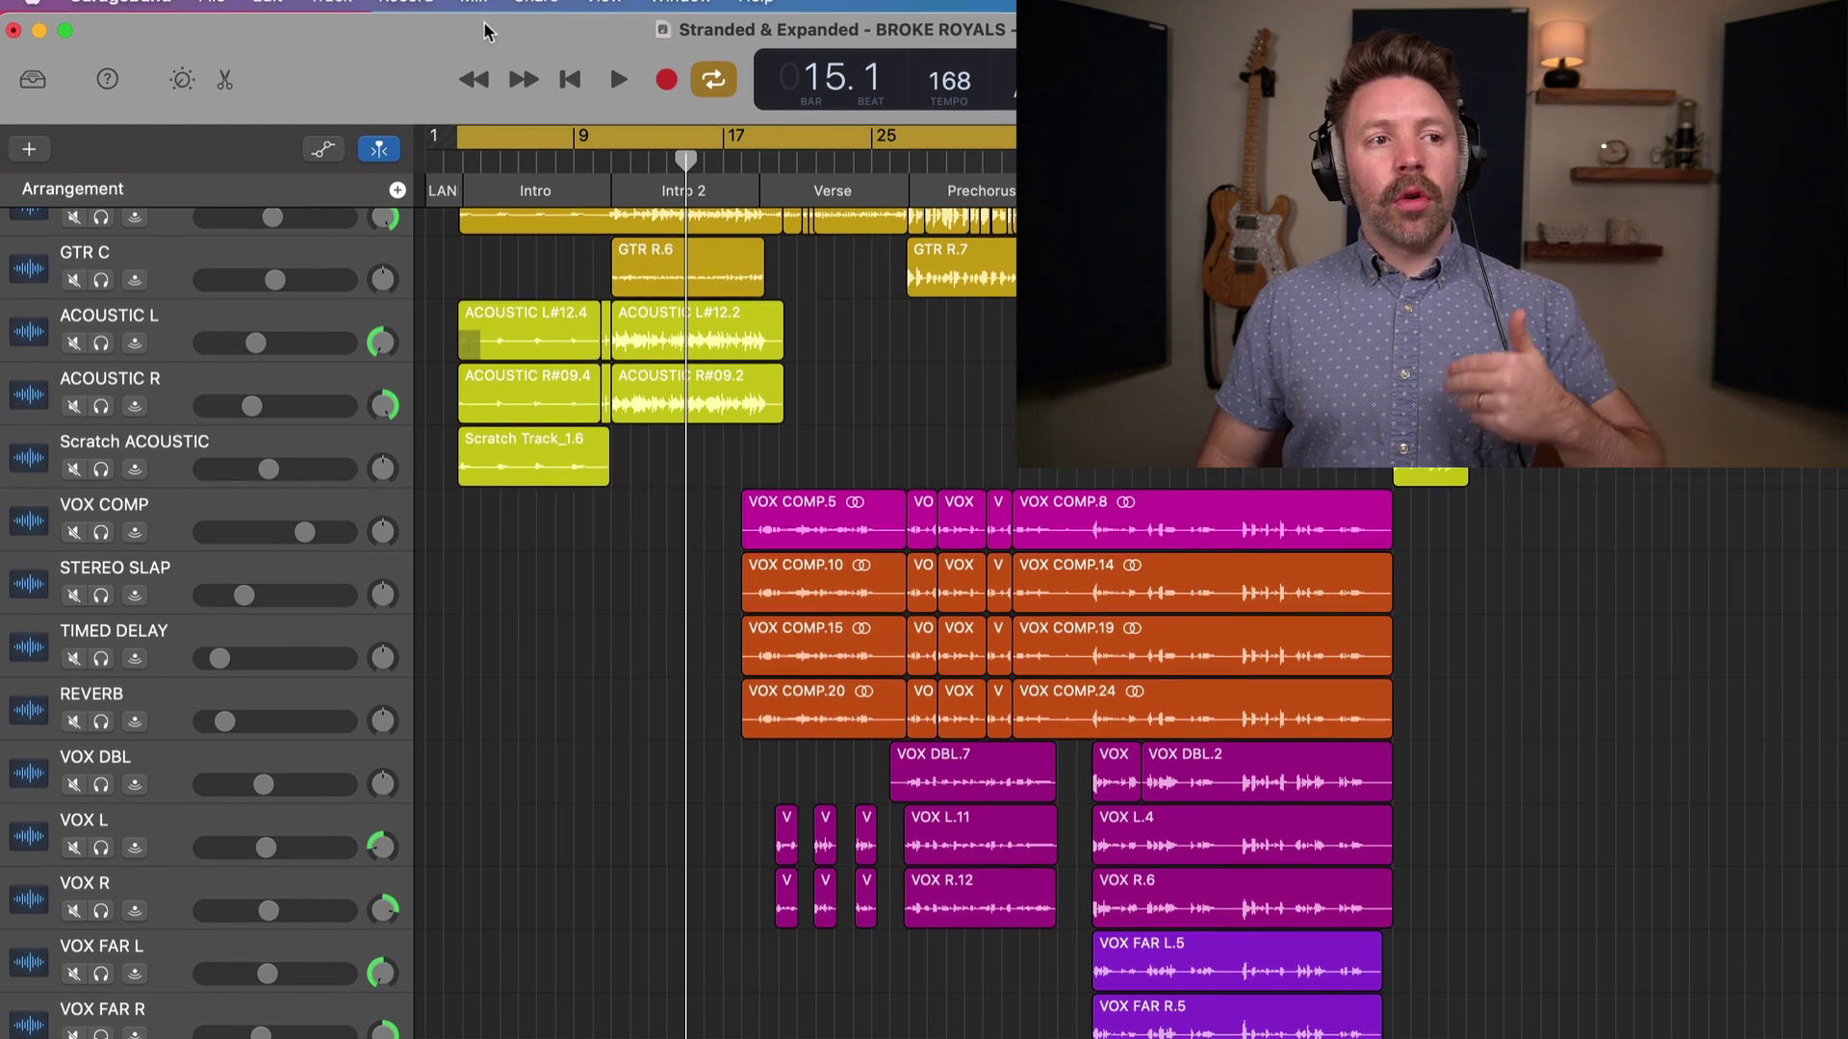
Export the cycle area to BOUNCES as an uncompressed 24-bit WAVE named 'Stranded & Expanded mix1'
left_click(532, 14)
left_click(609, 224)
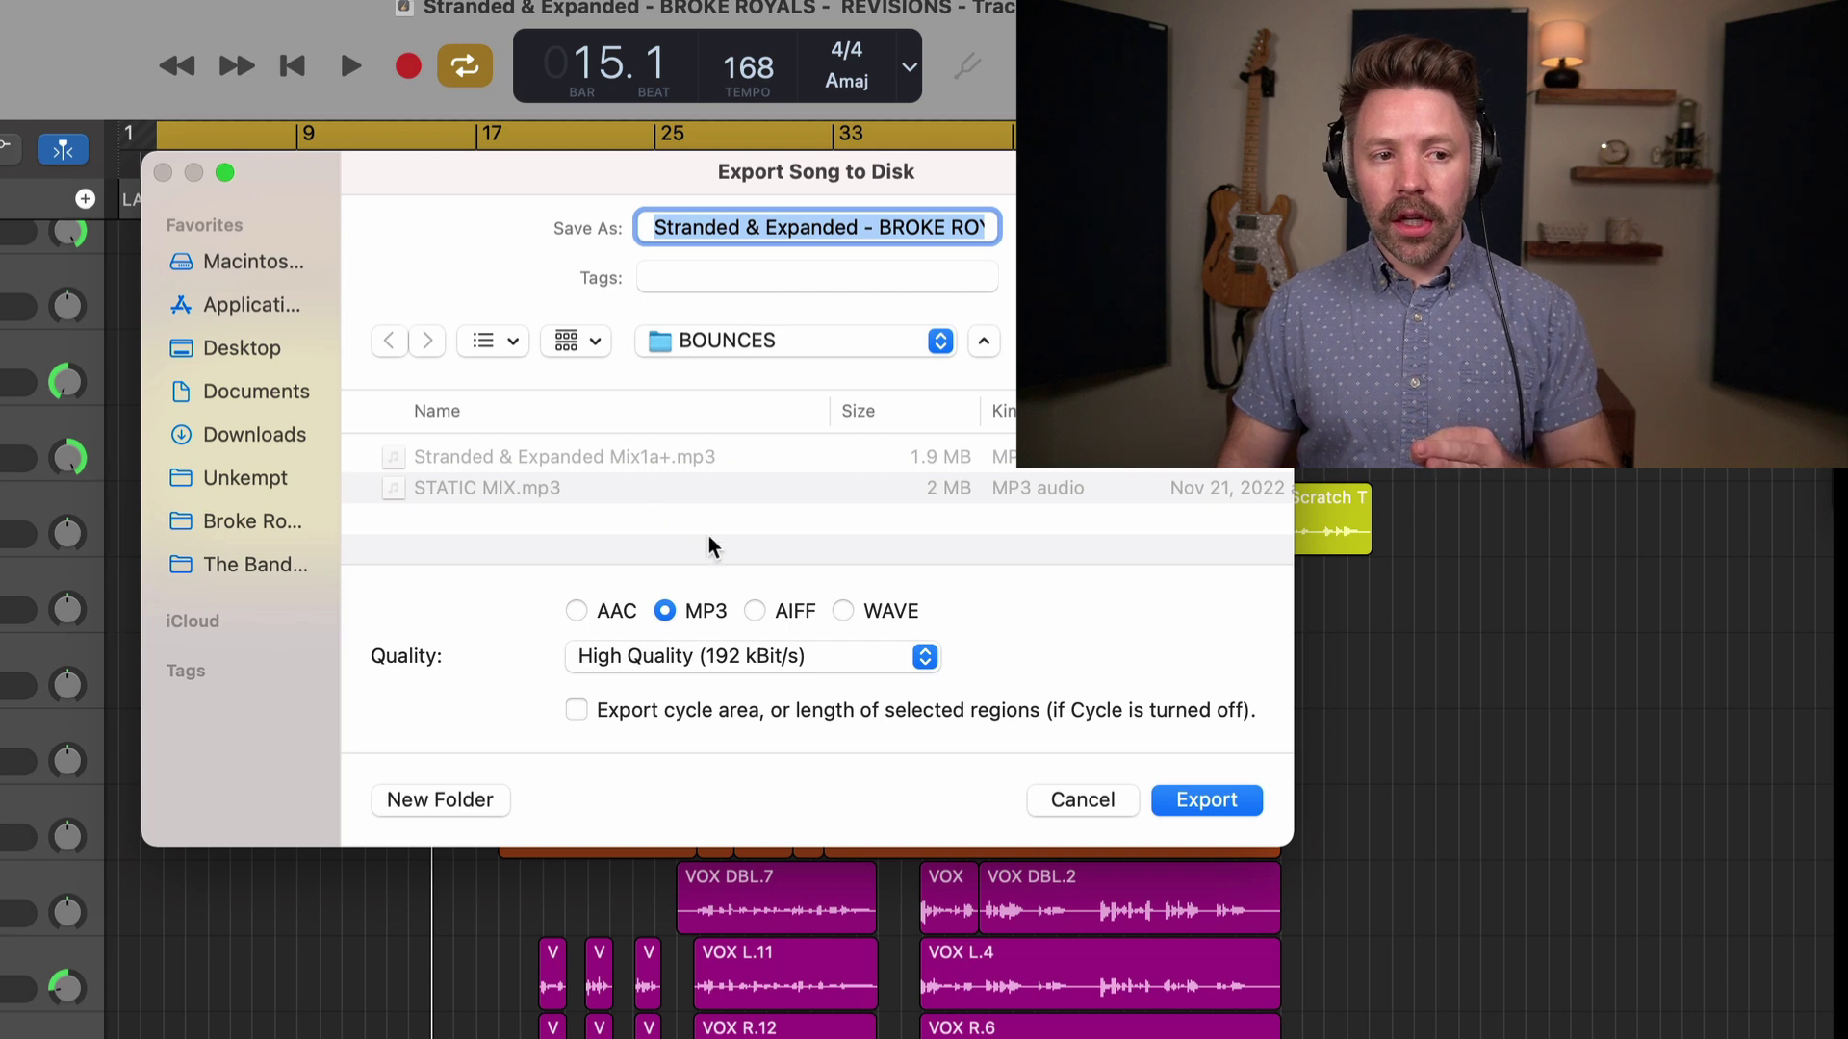
left_click(844, 612)
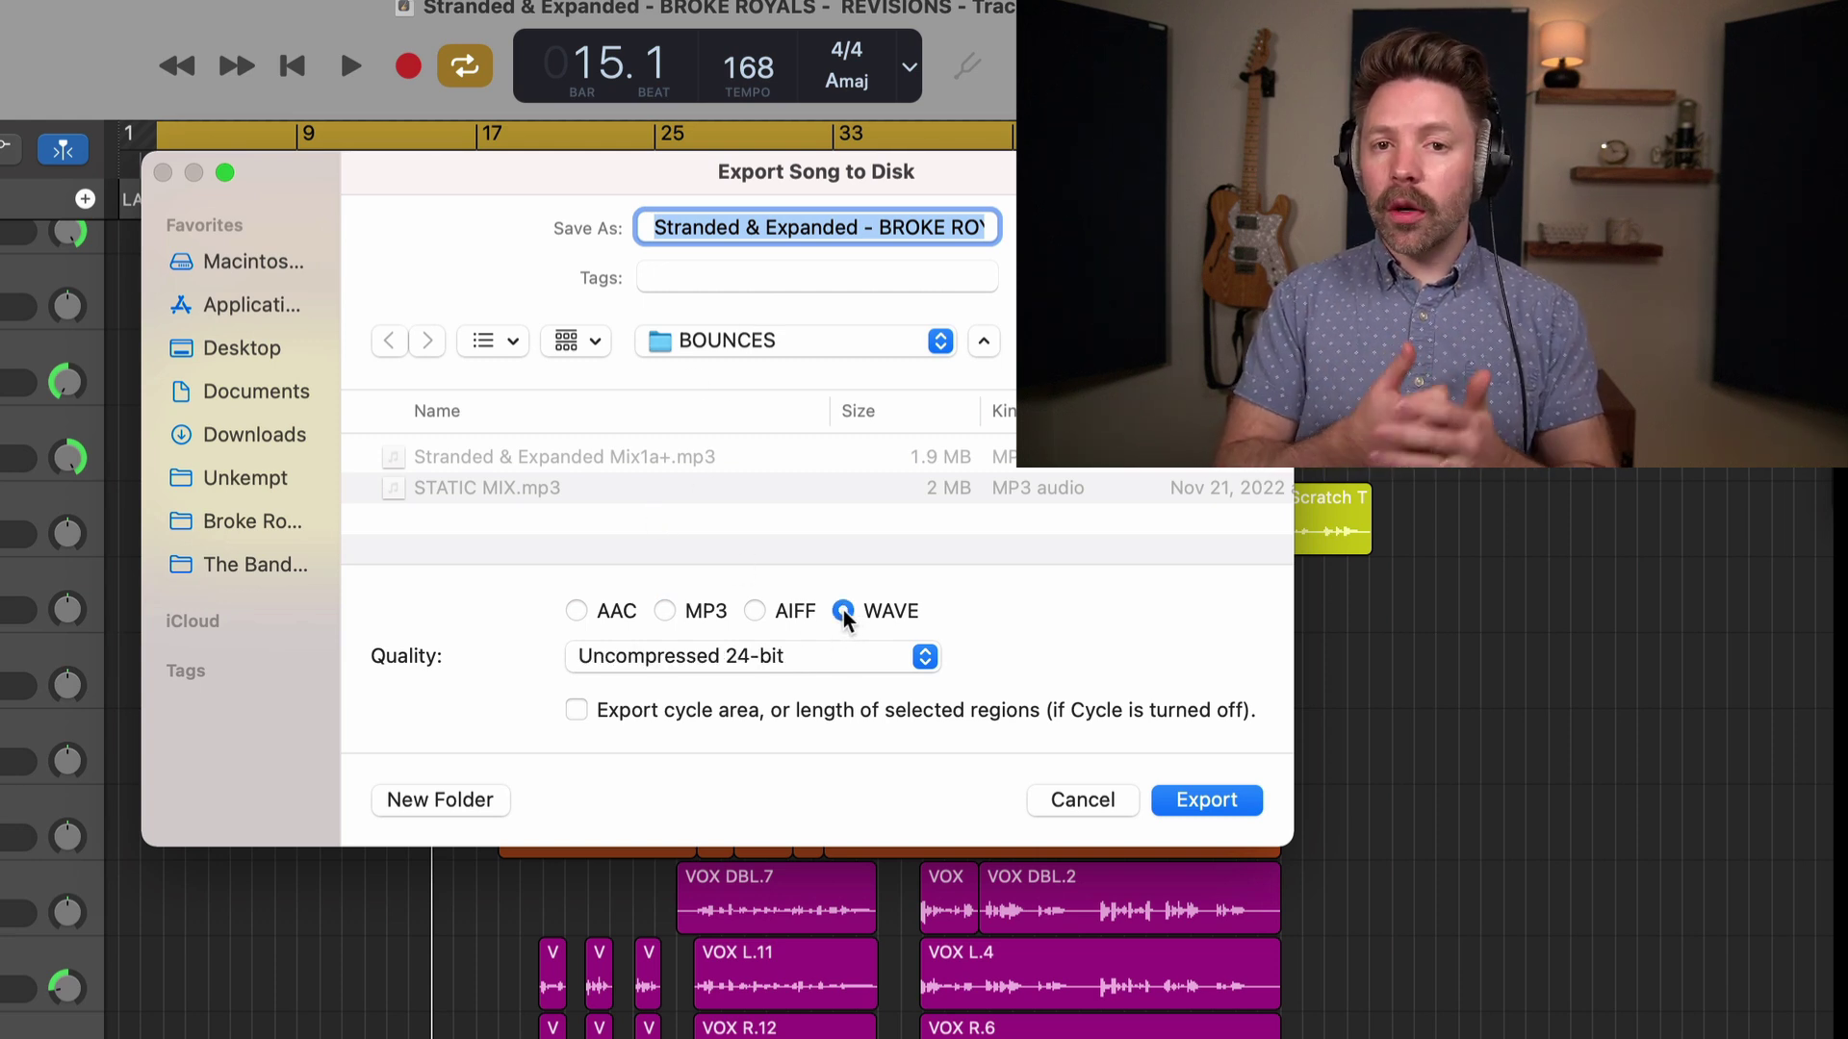
left_click(800, 660)
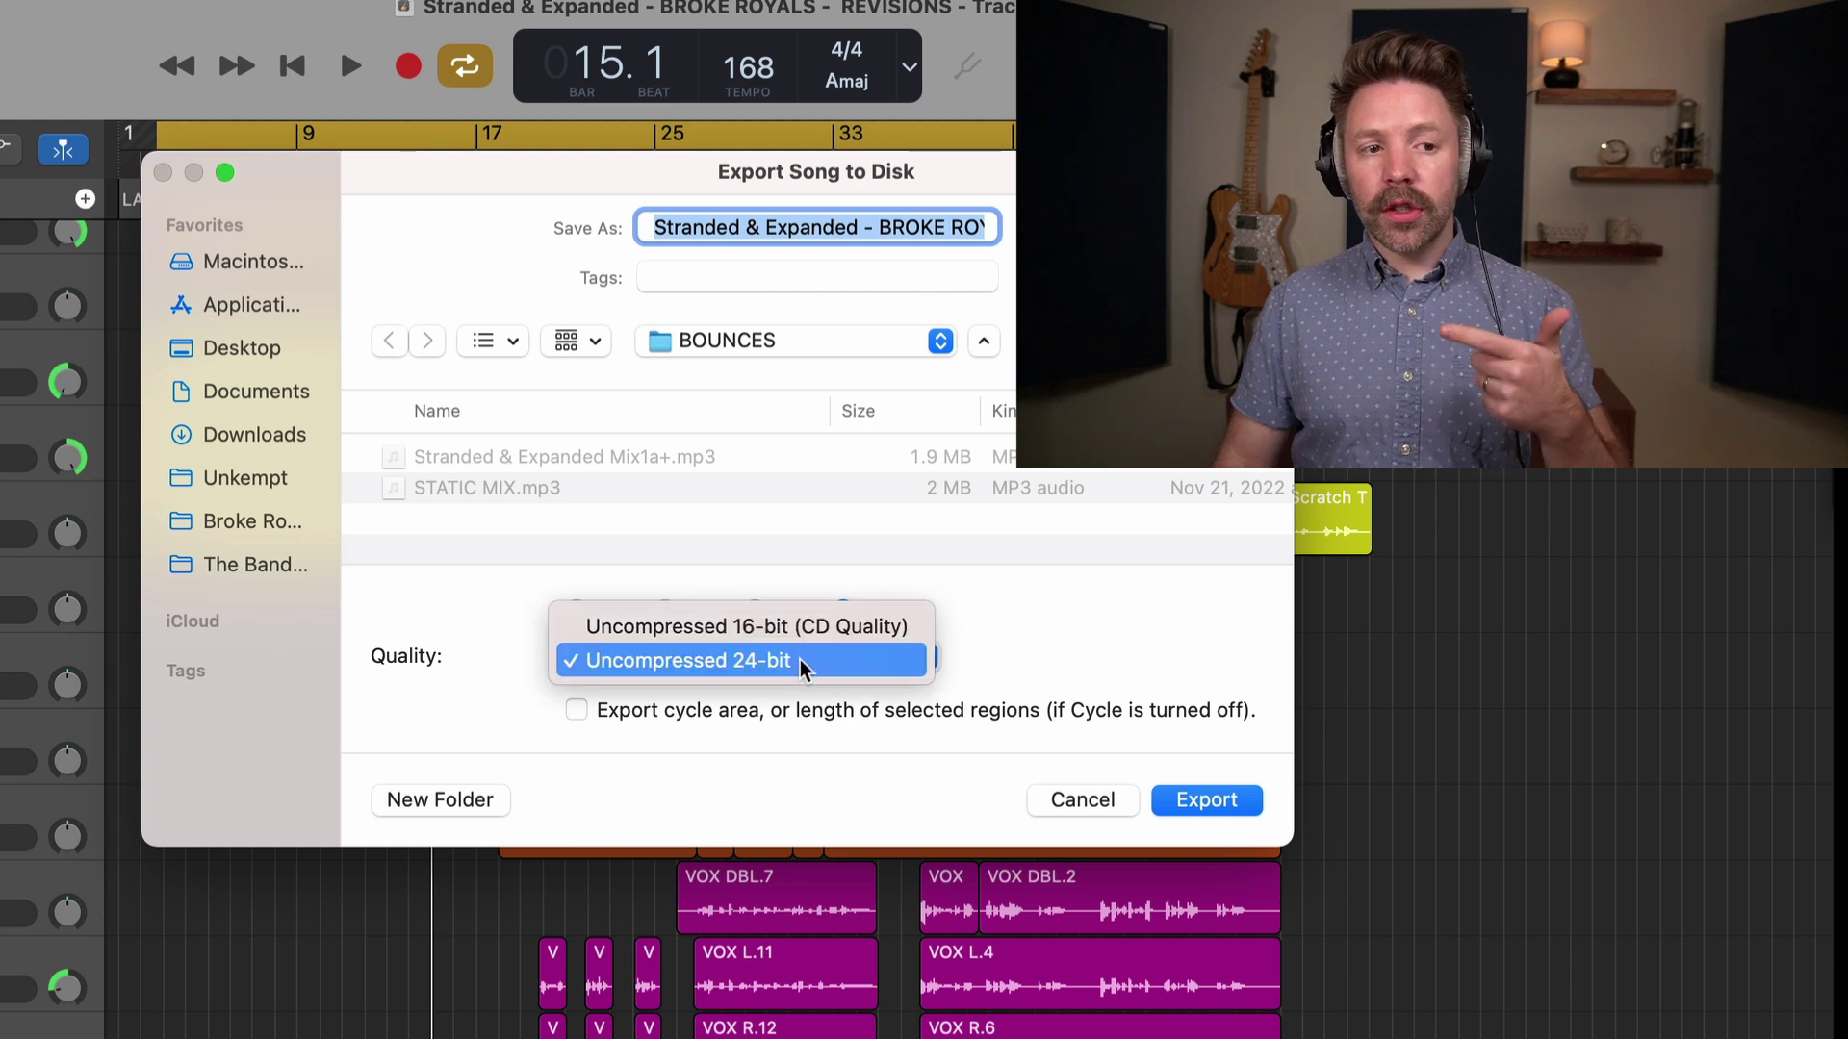
left_click(813, 666)
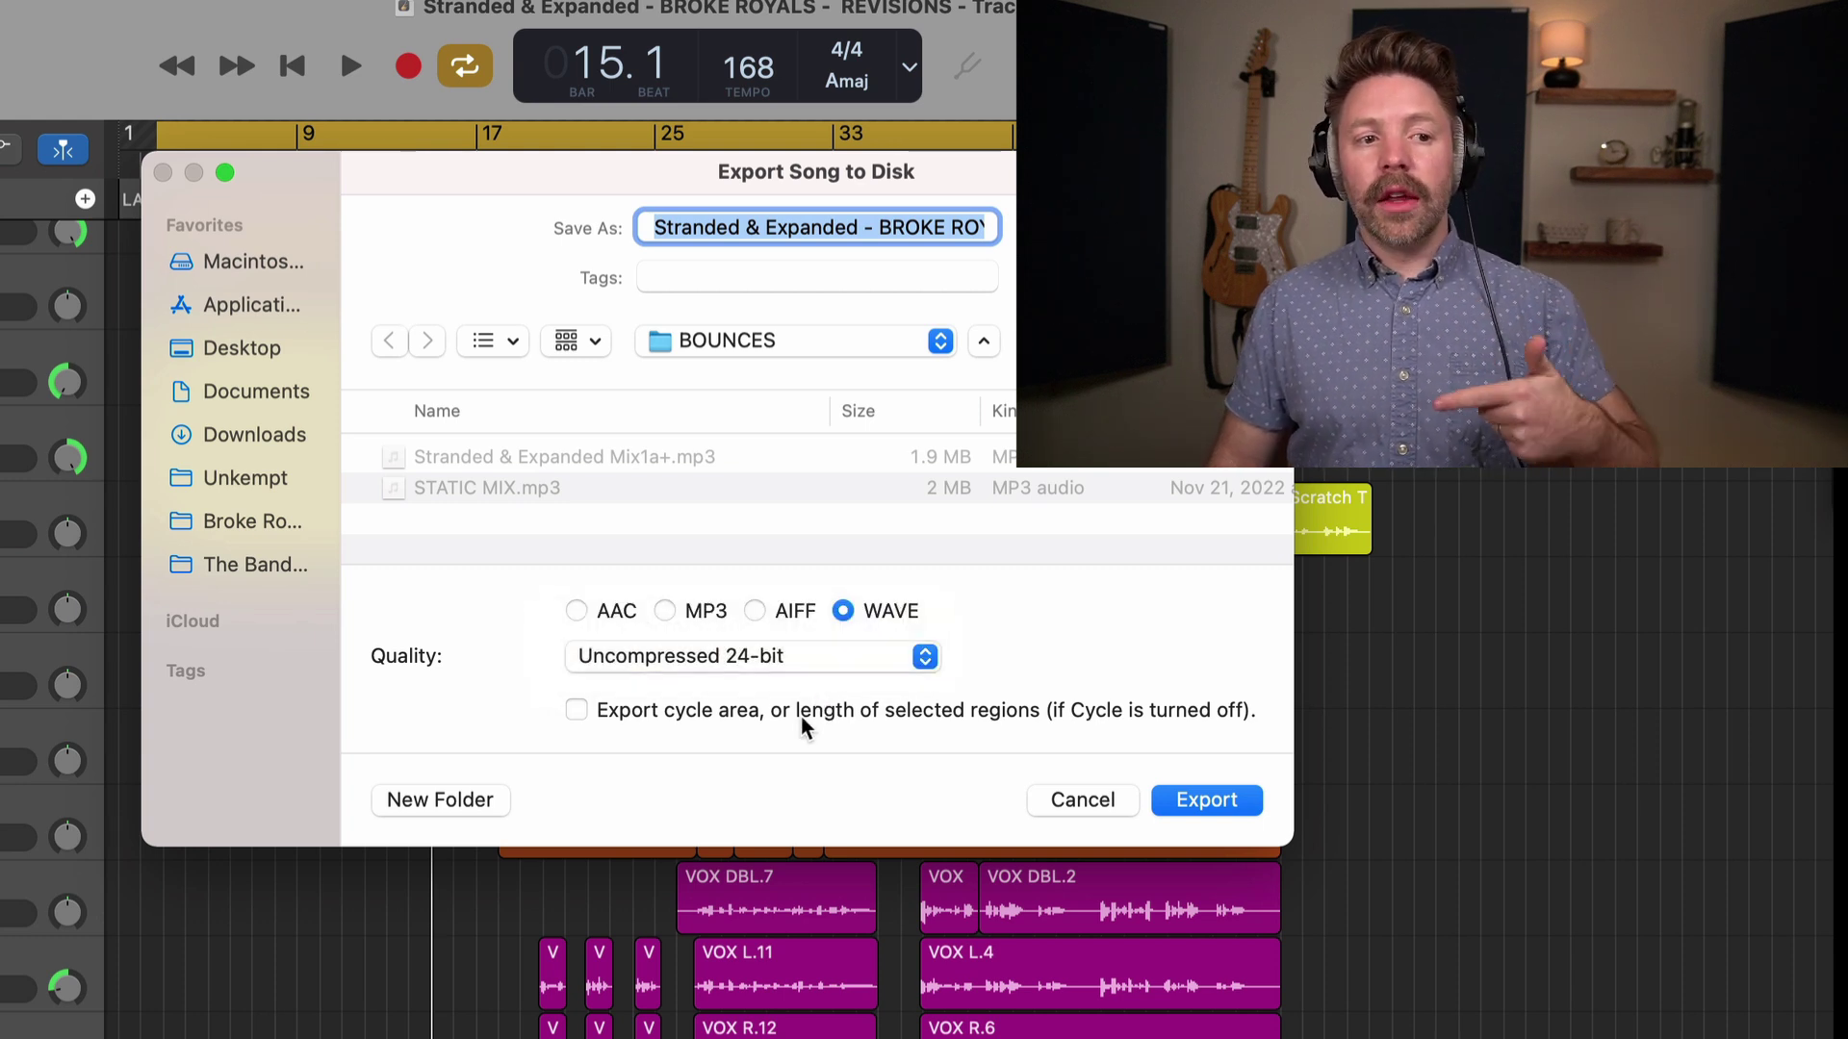
left_click(803, 717)
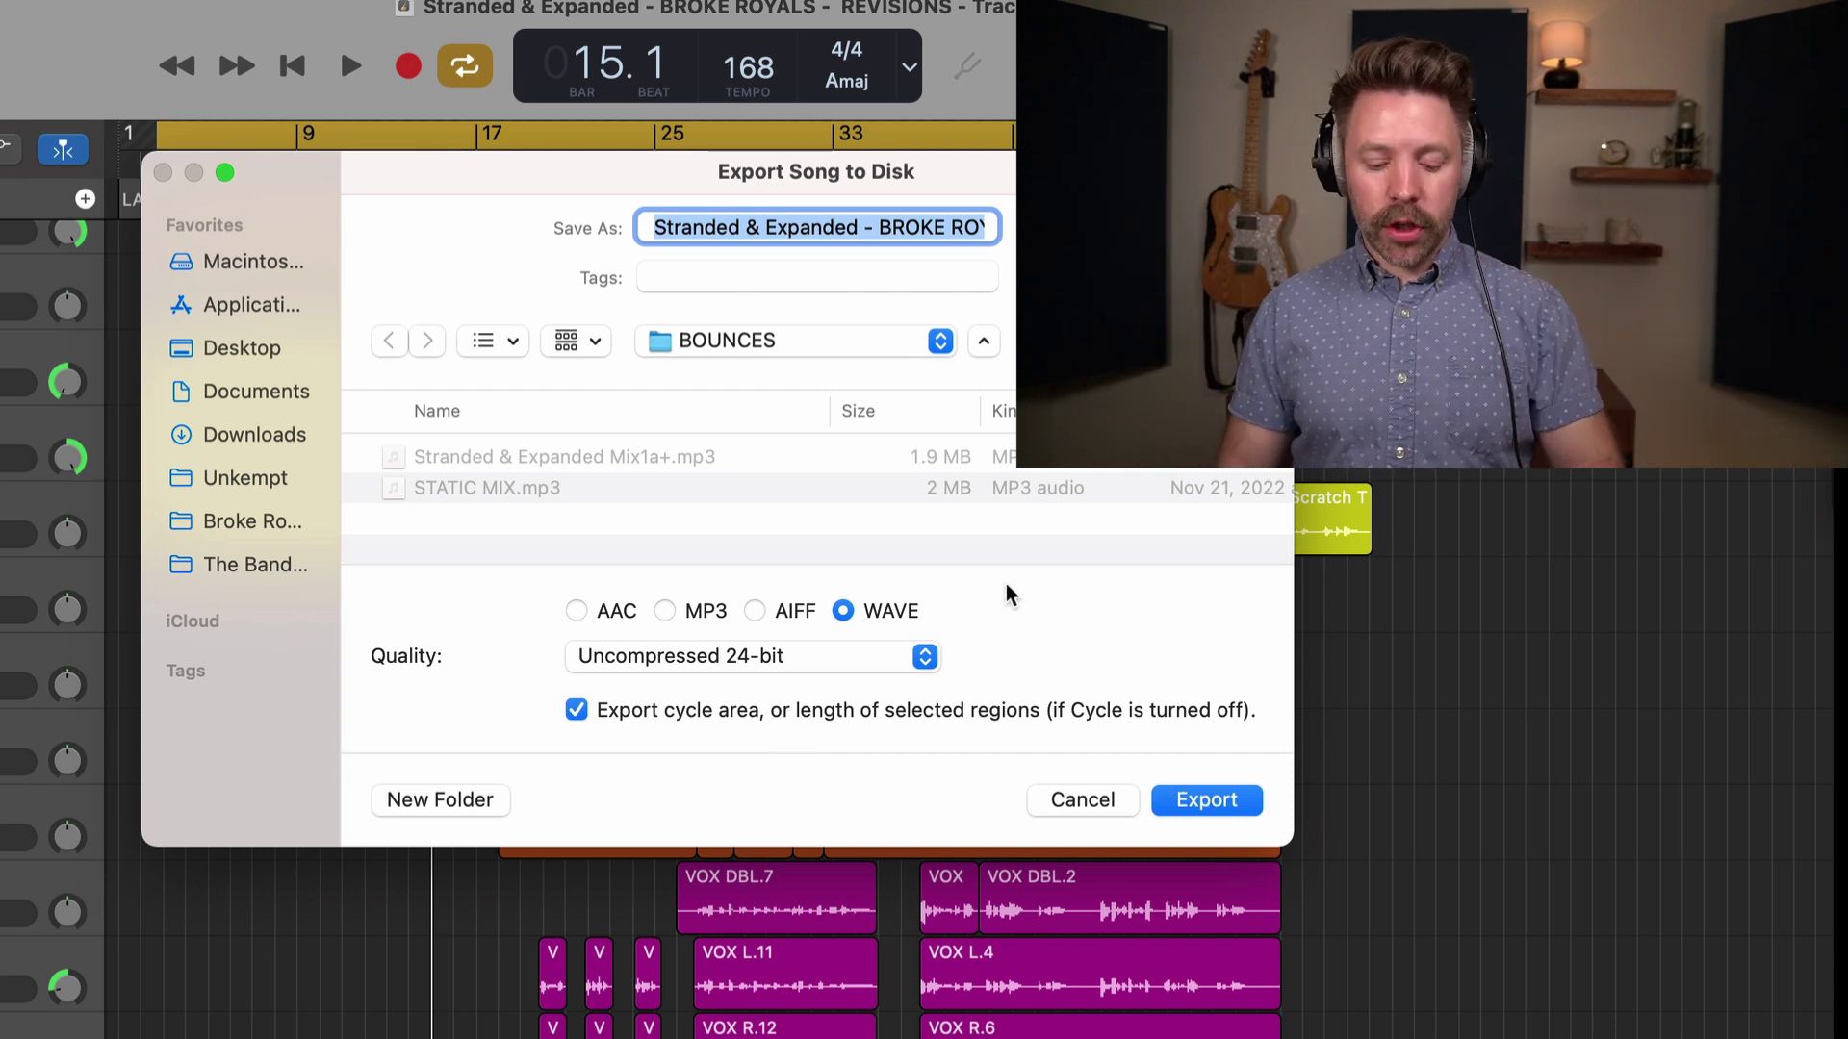
type("S")
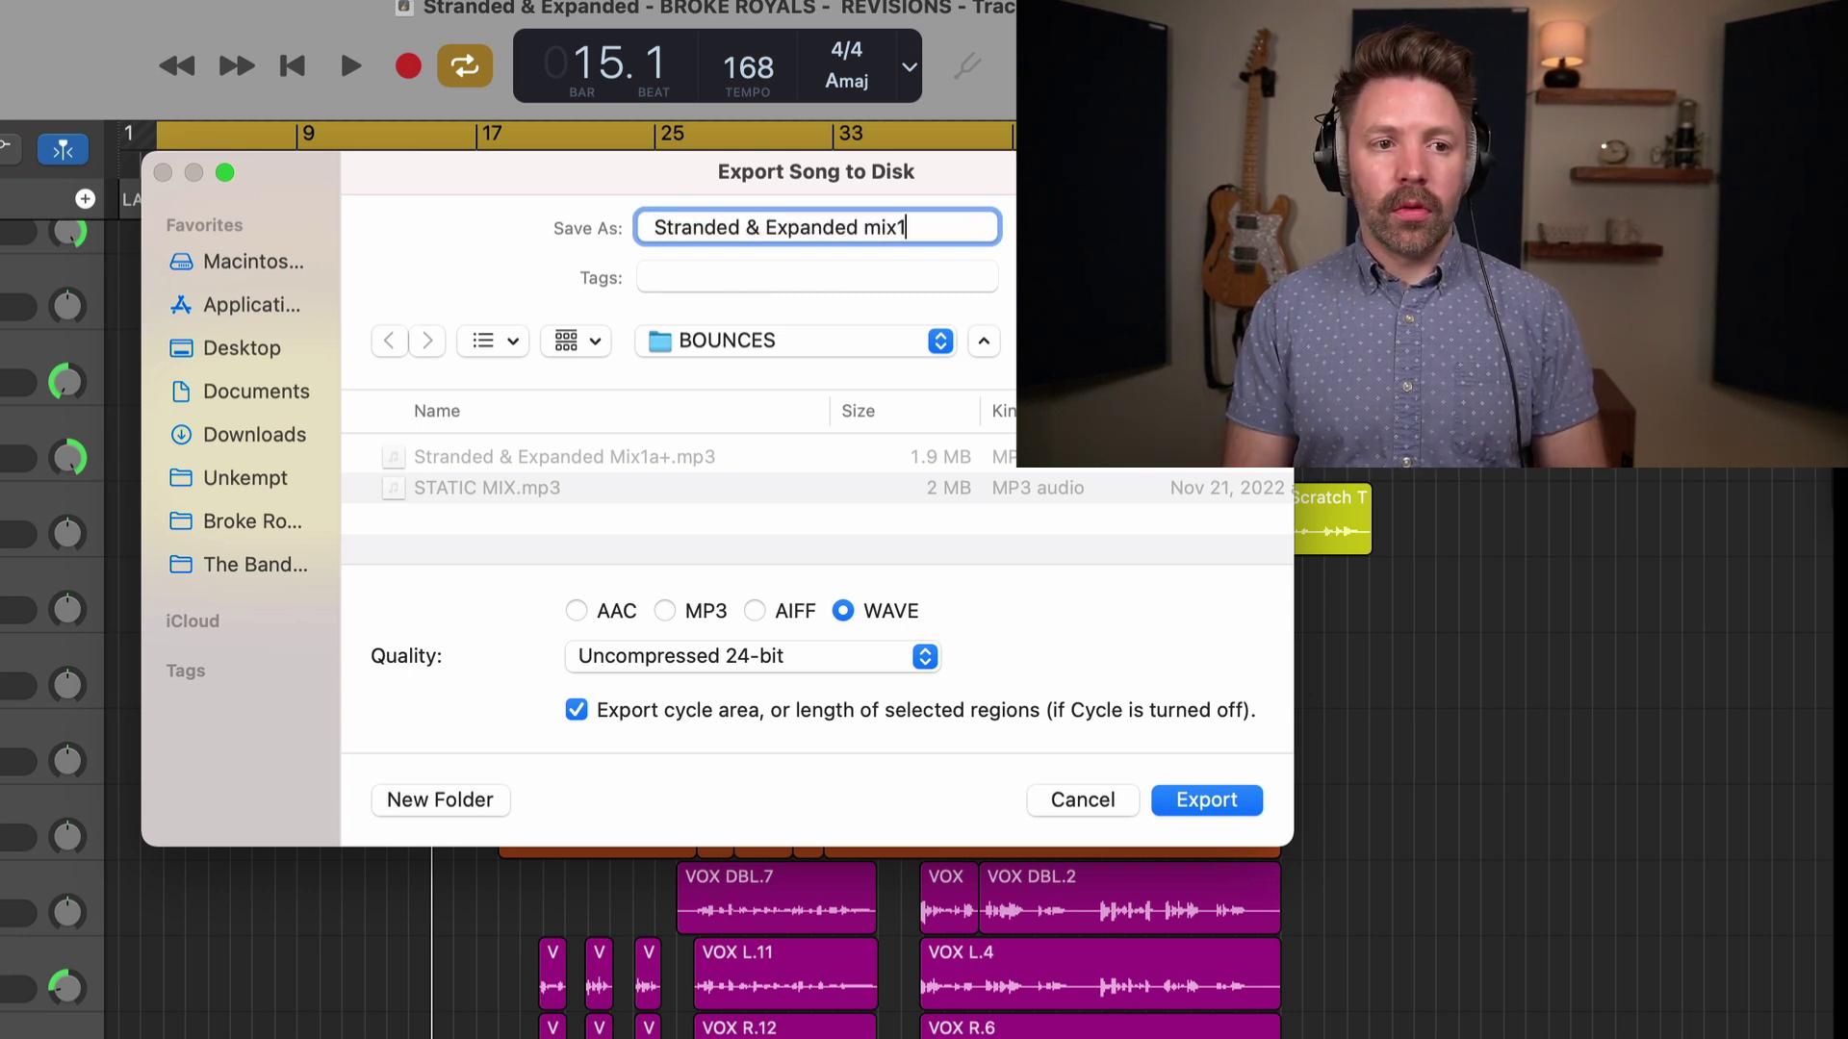
key("Return")
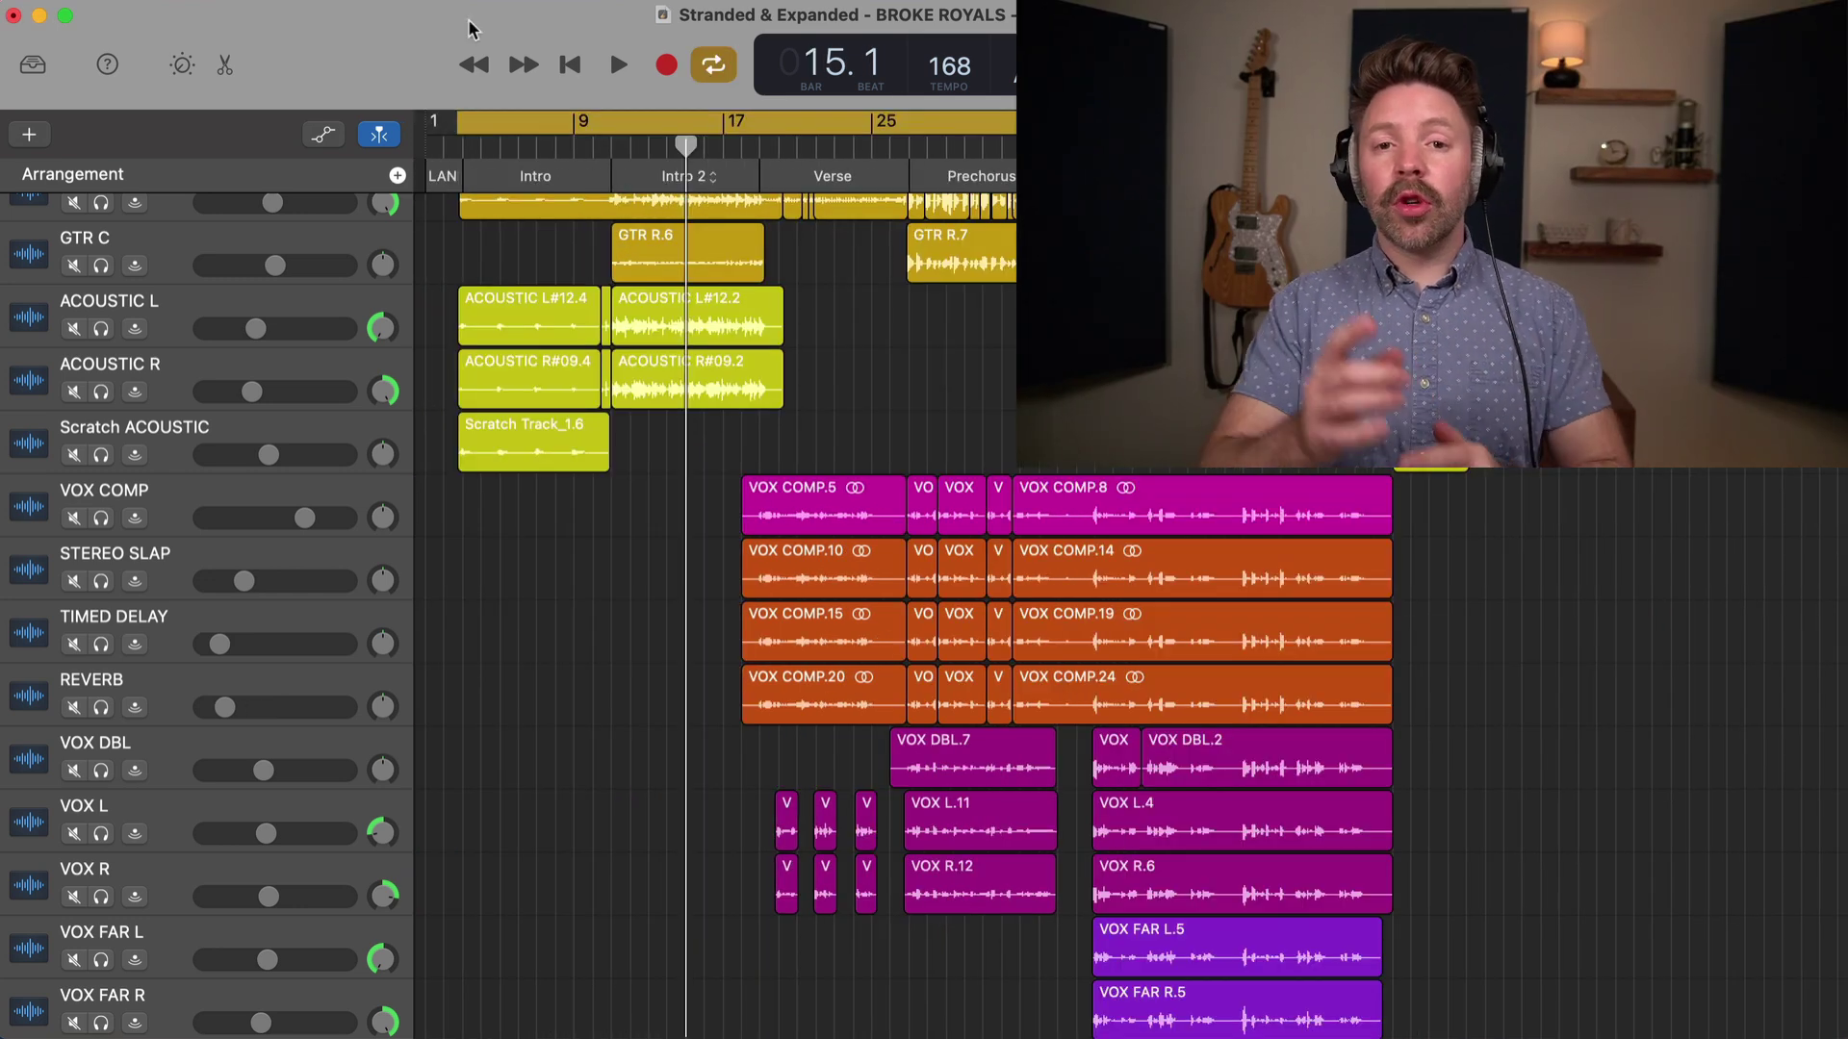
Save the current song and create an Empty Project holding a single Audio 1 track
left_click(121, 17)
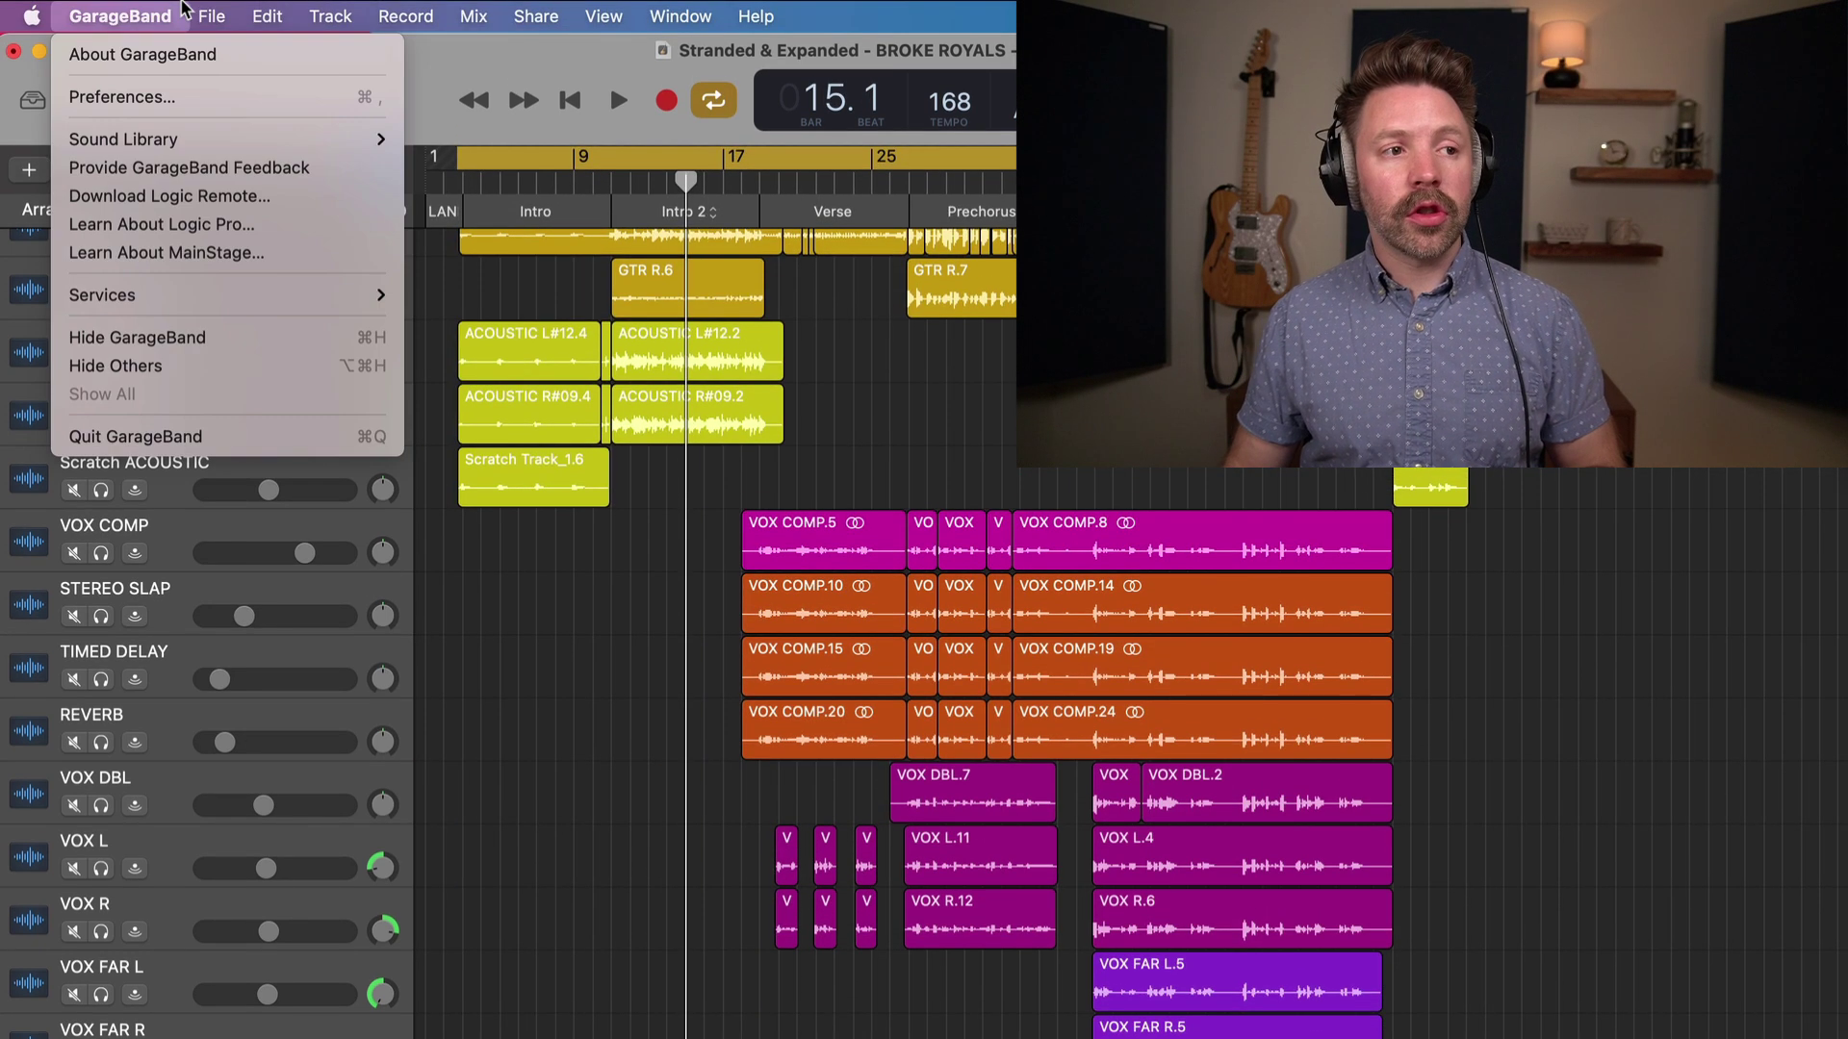
left_click(228, 57)
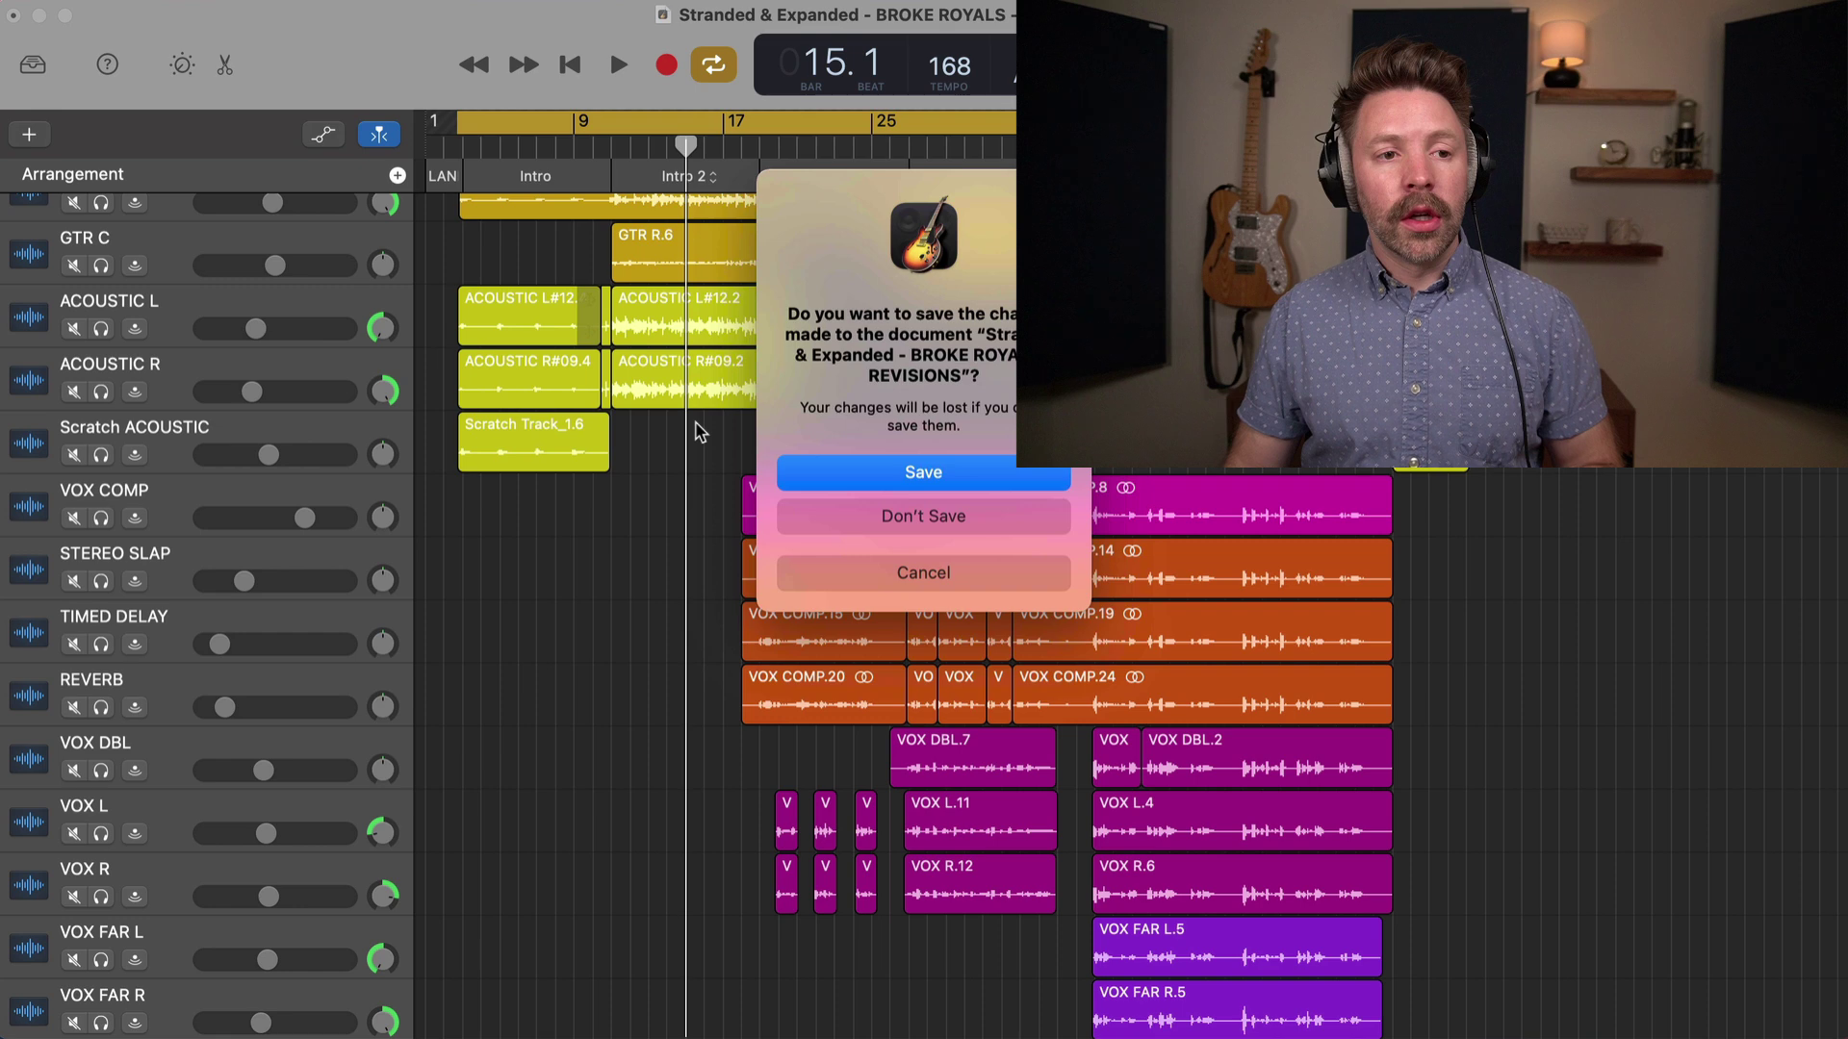
left_click(962, 473)
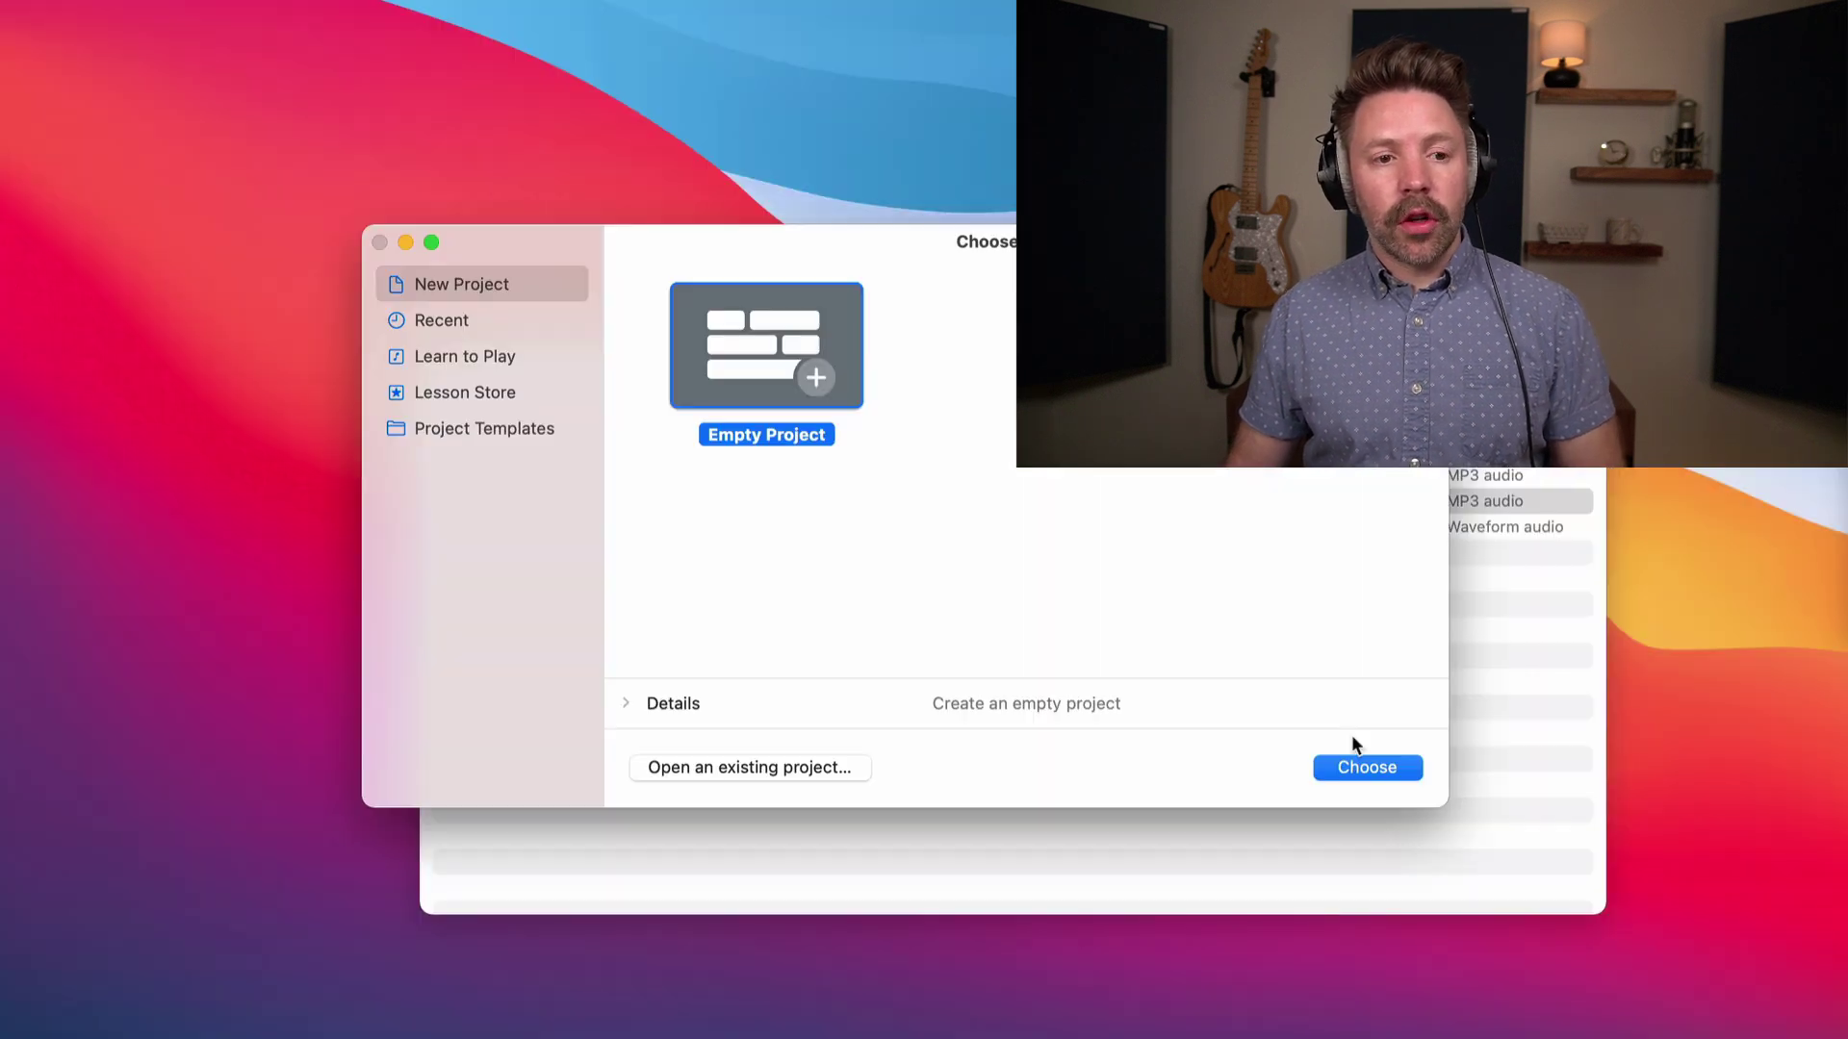
left_click(1368, 767)
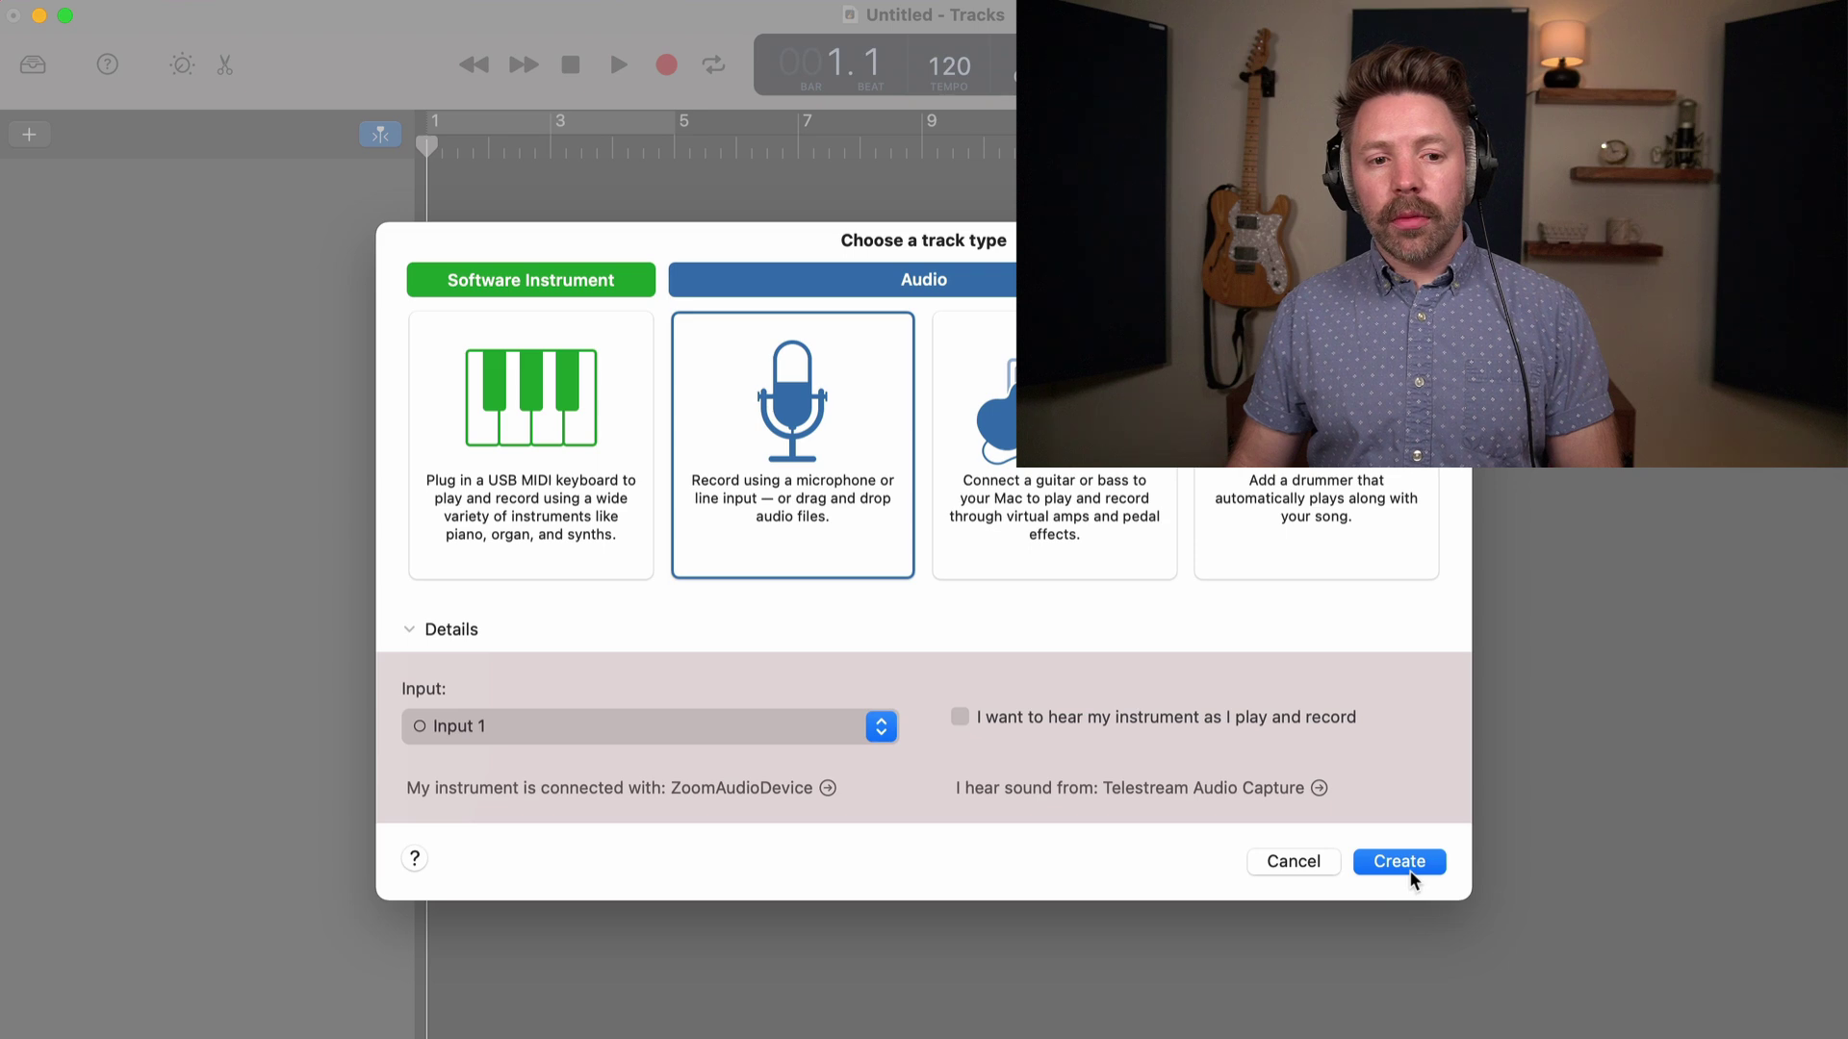
left_click(1411, 874)
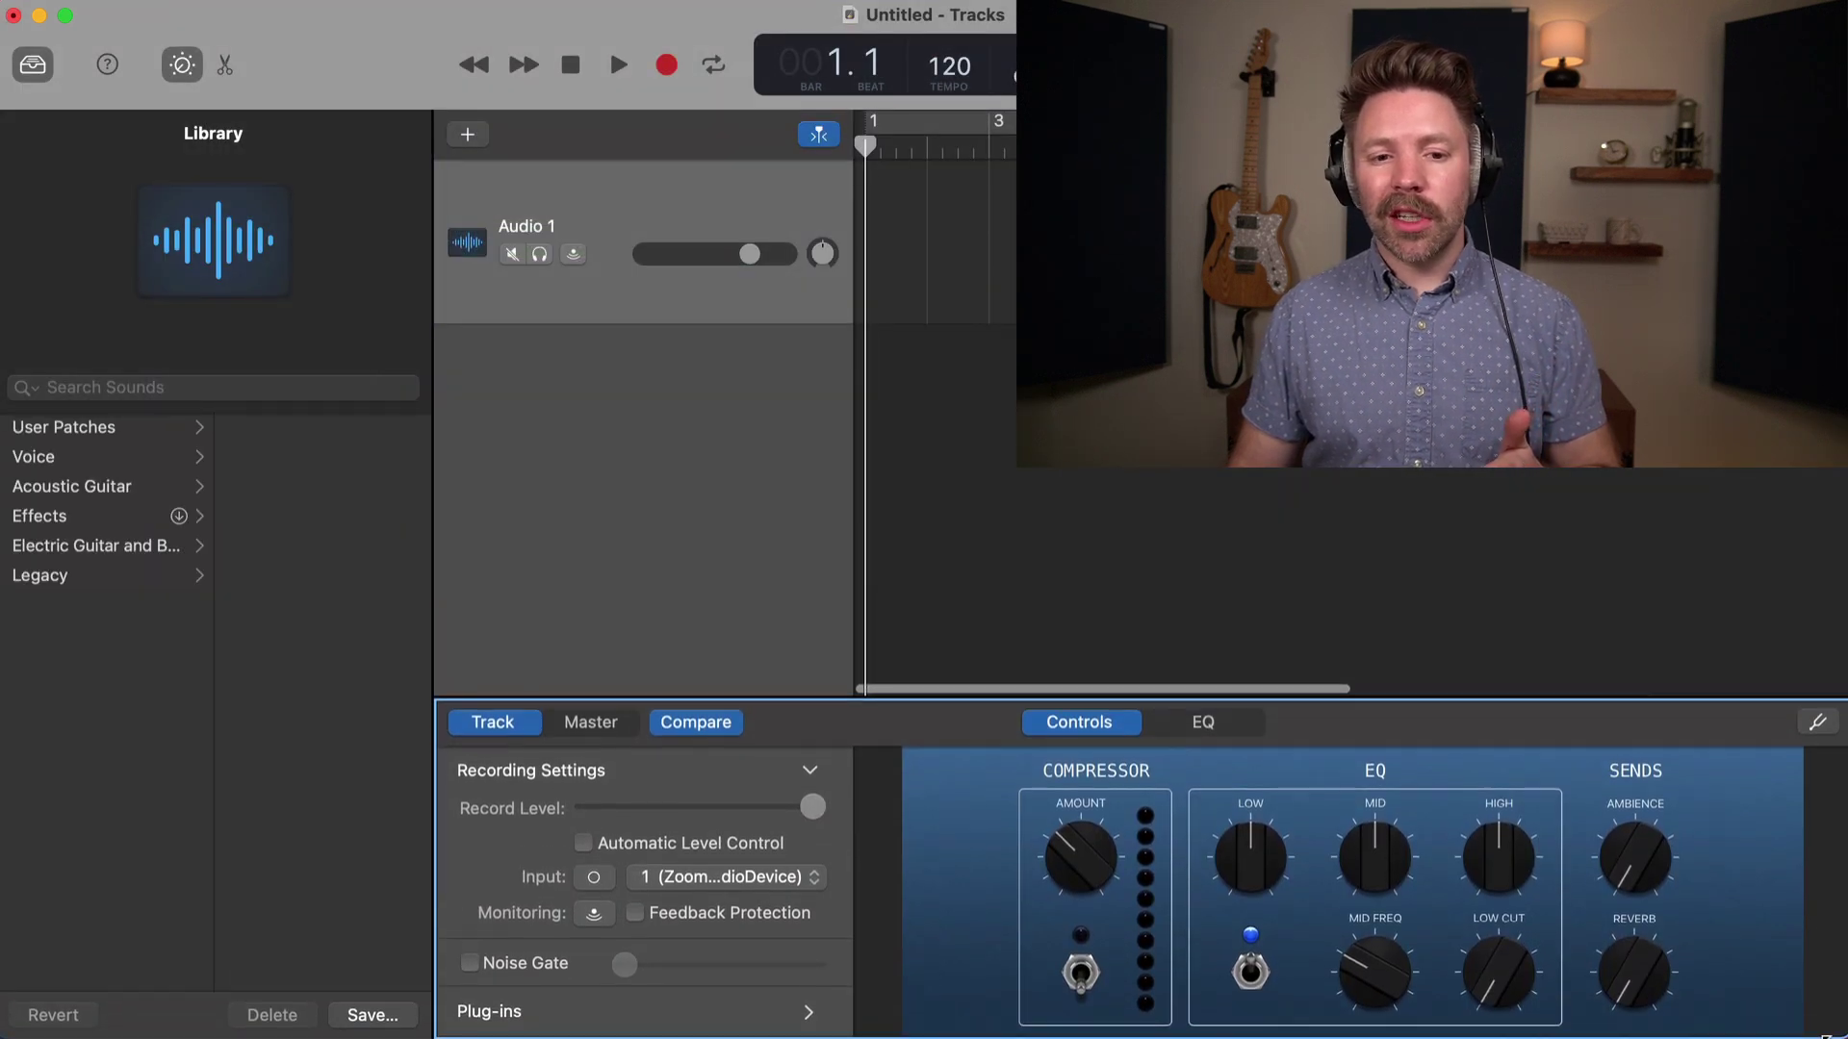
left_click(1587, 629)
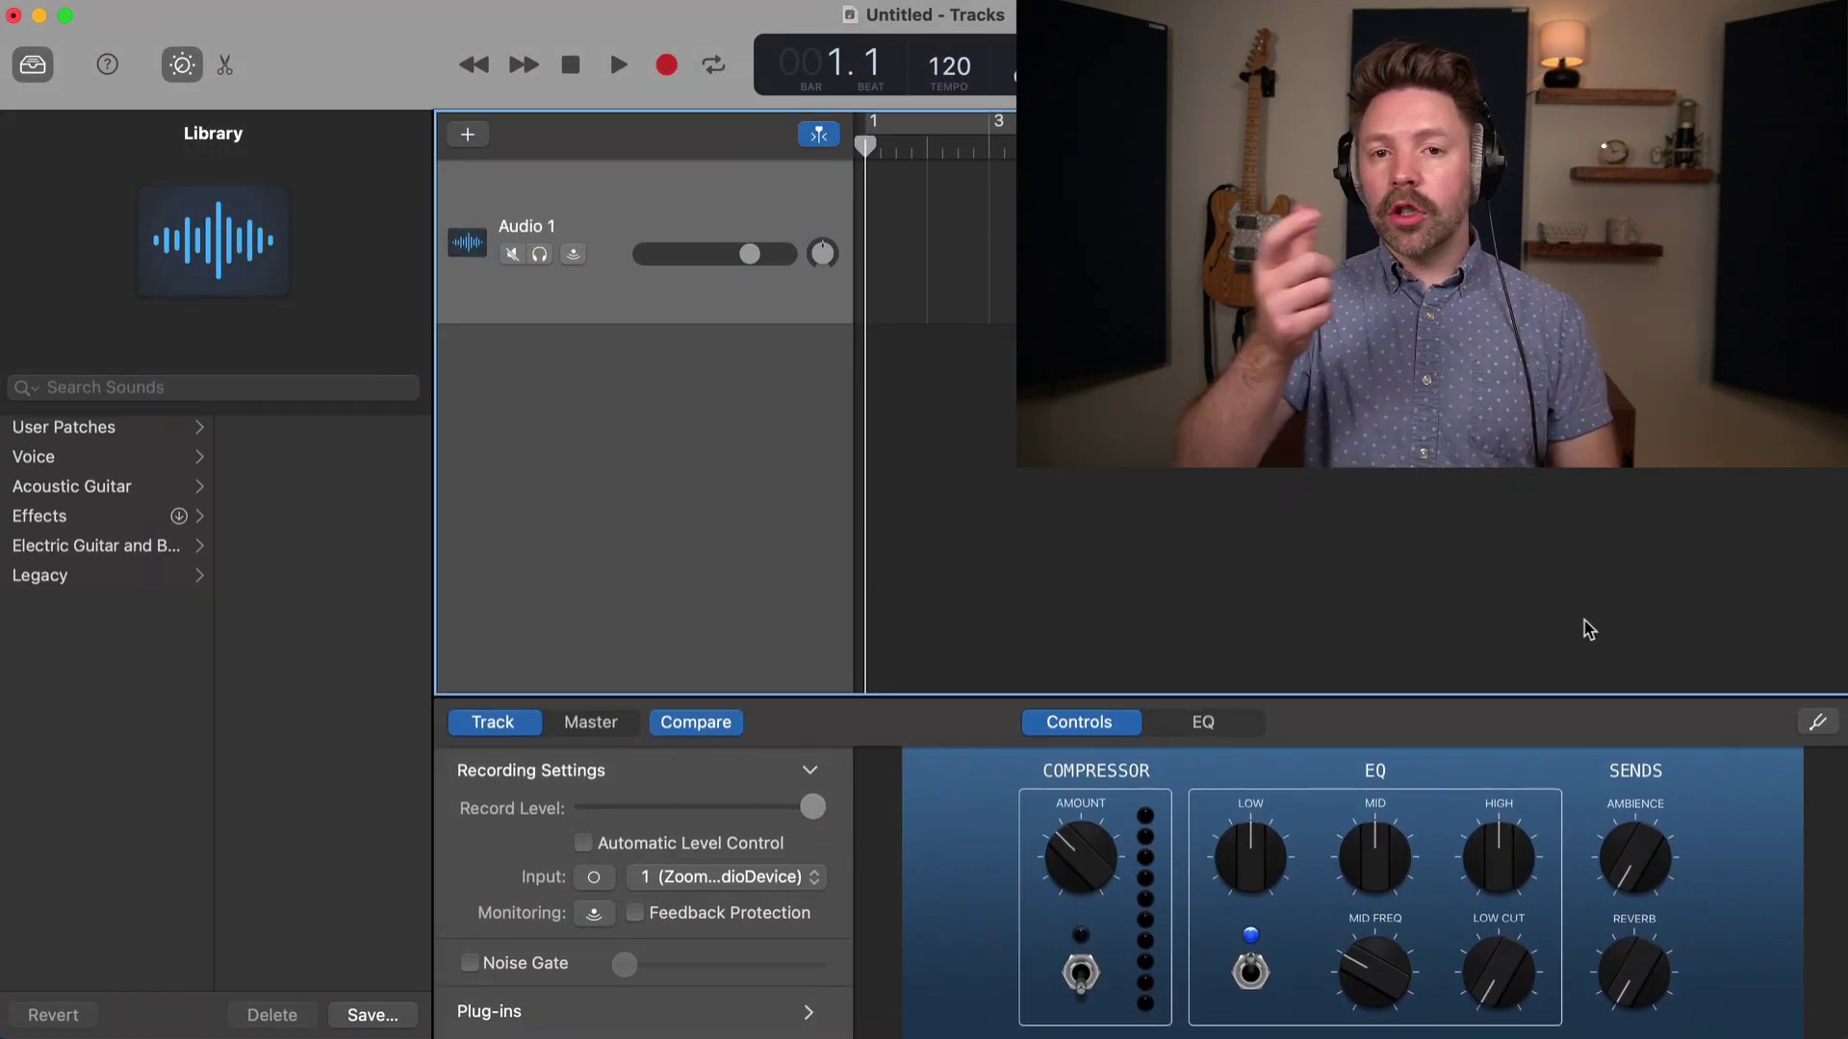
Import the mix1b WAVE bounce as a track named MASTERED and delete the empty Audio 1 track
key("super+Tab")
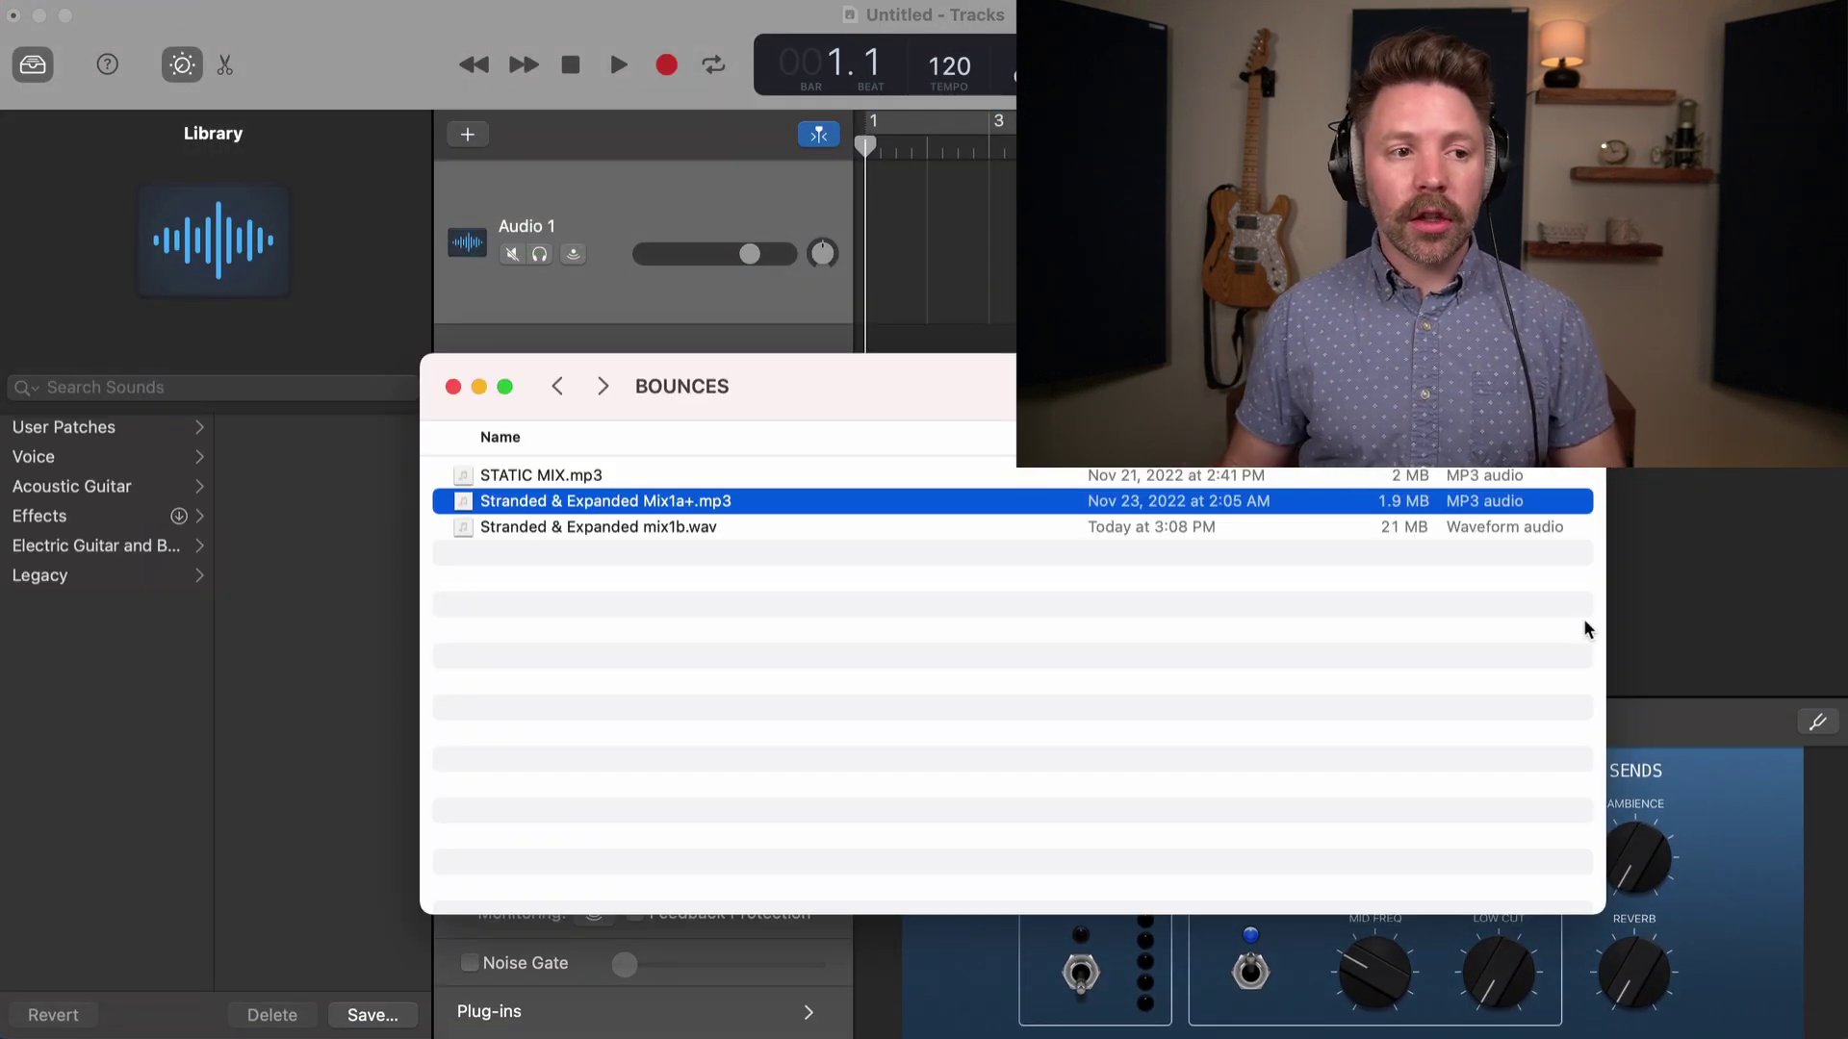
left_click(686, 527)
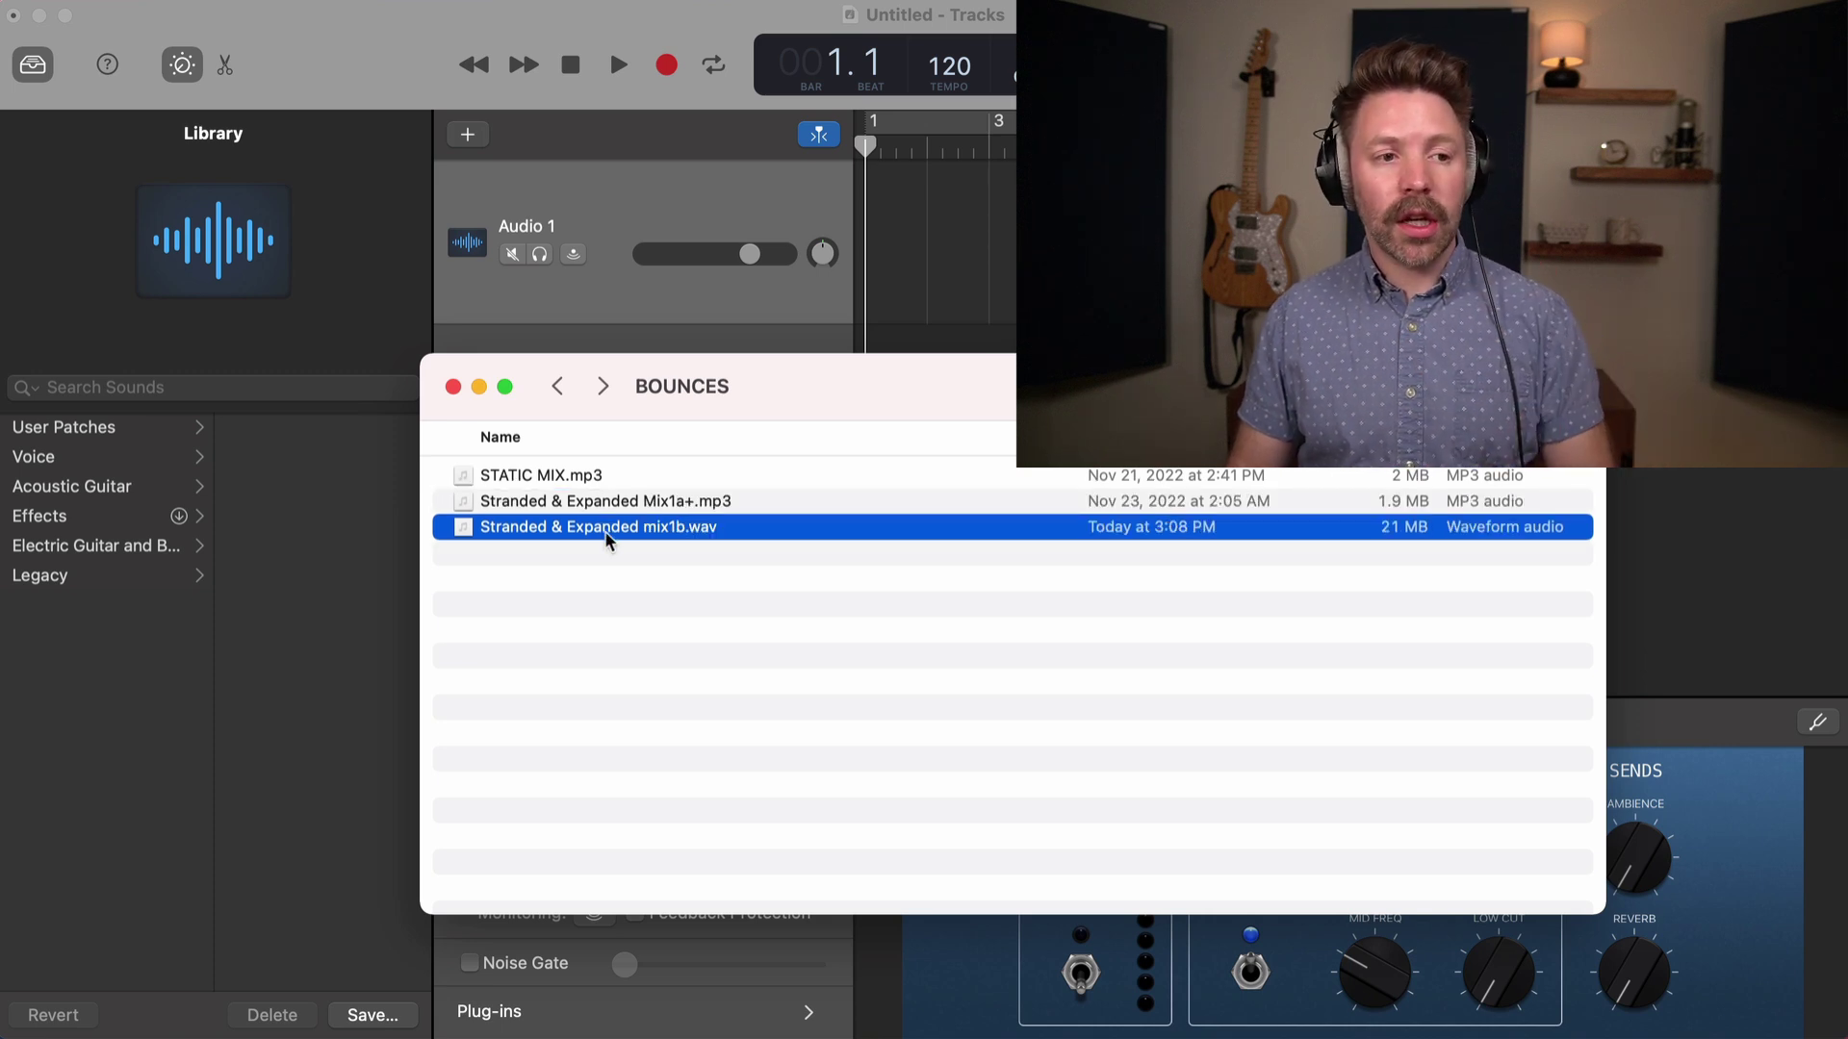
key("super+Tab")
left_click_drag(616, 536, 856, 352)
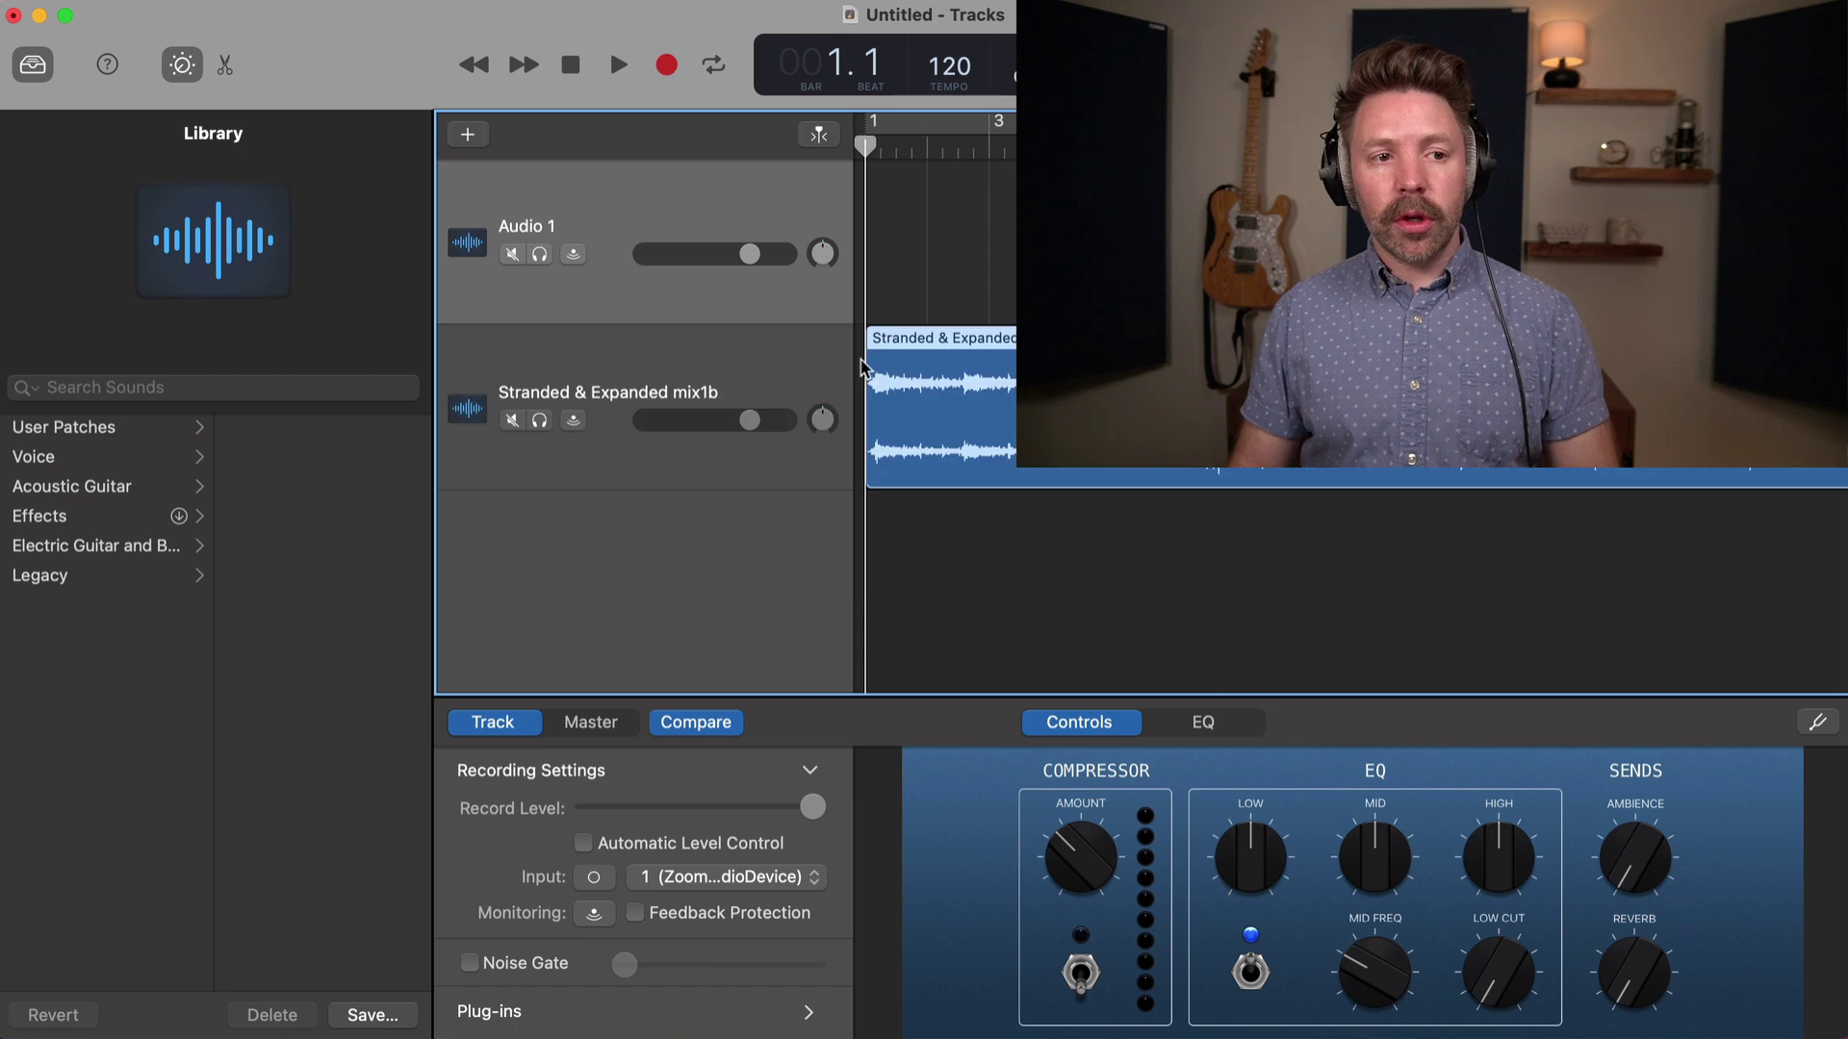
double_click(652, 389)
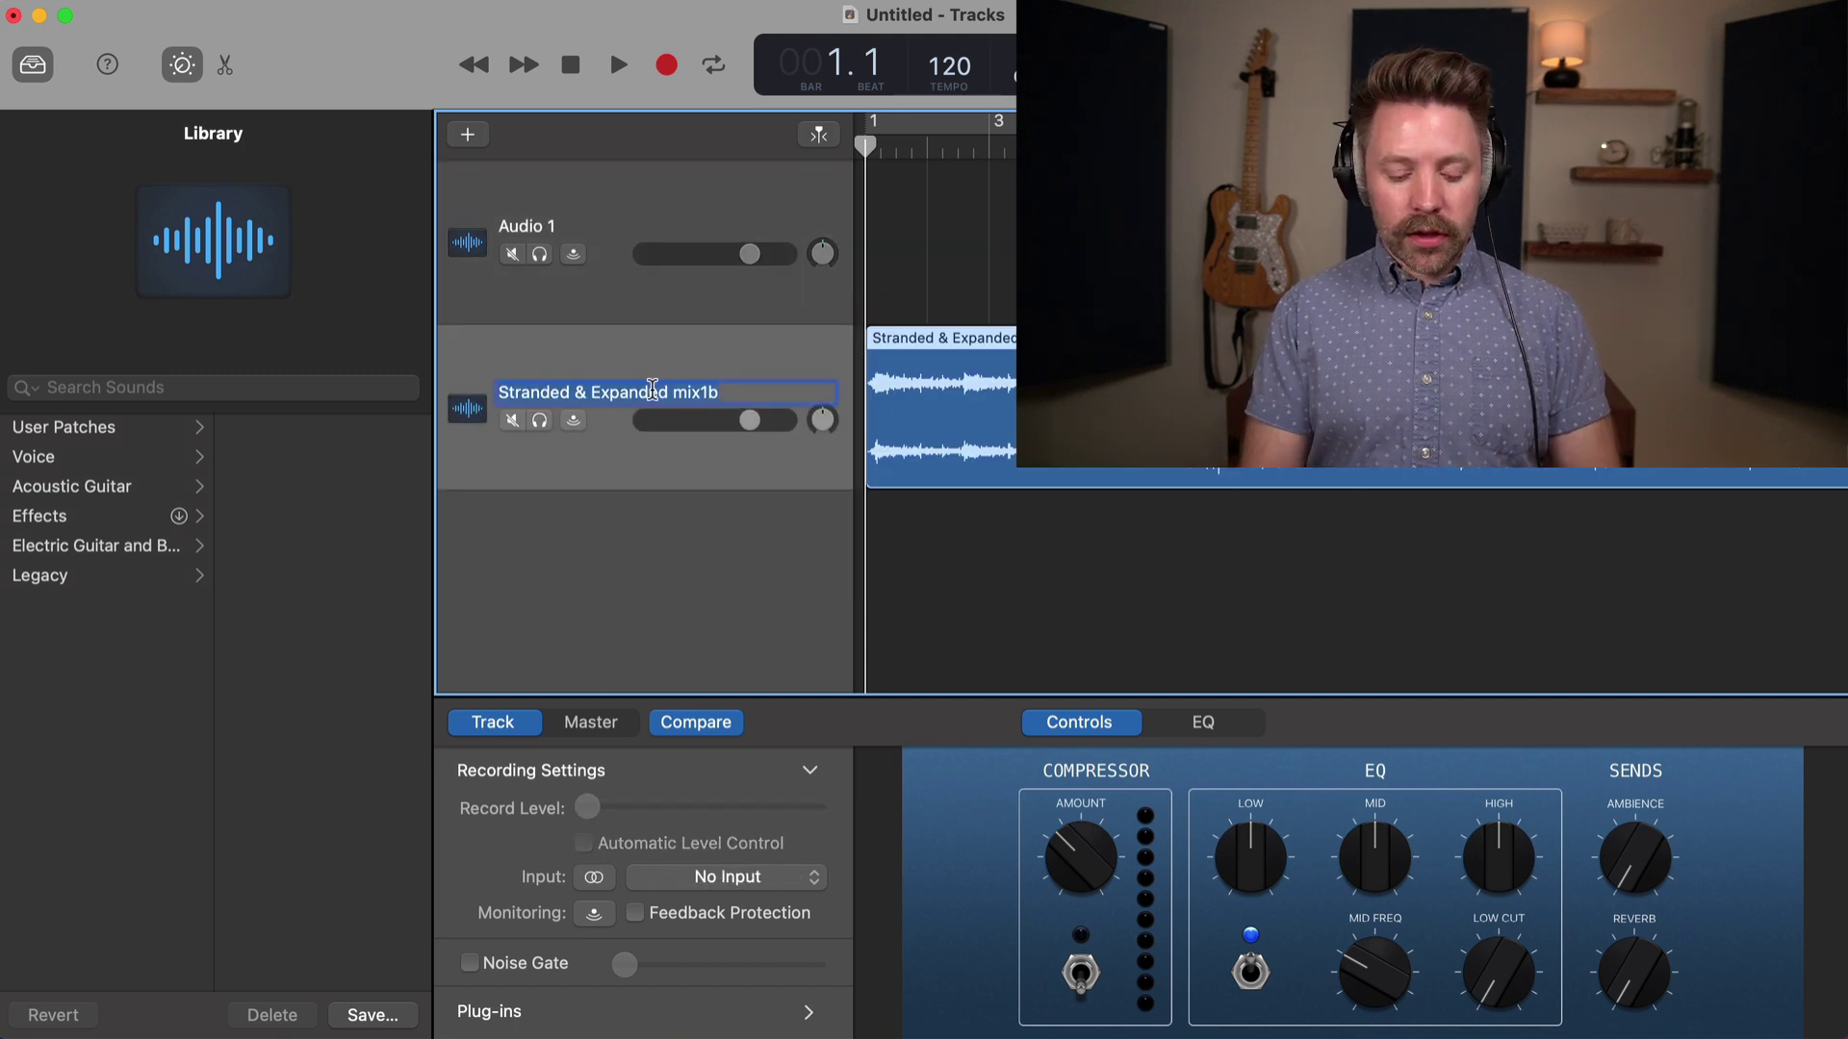
type("MASTERED")
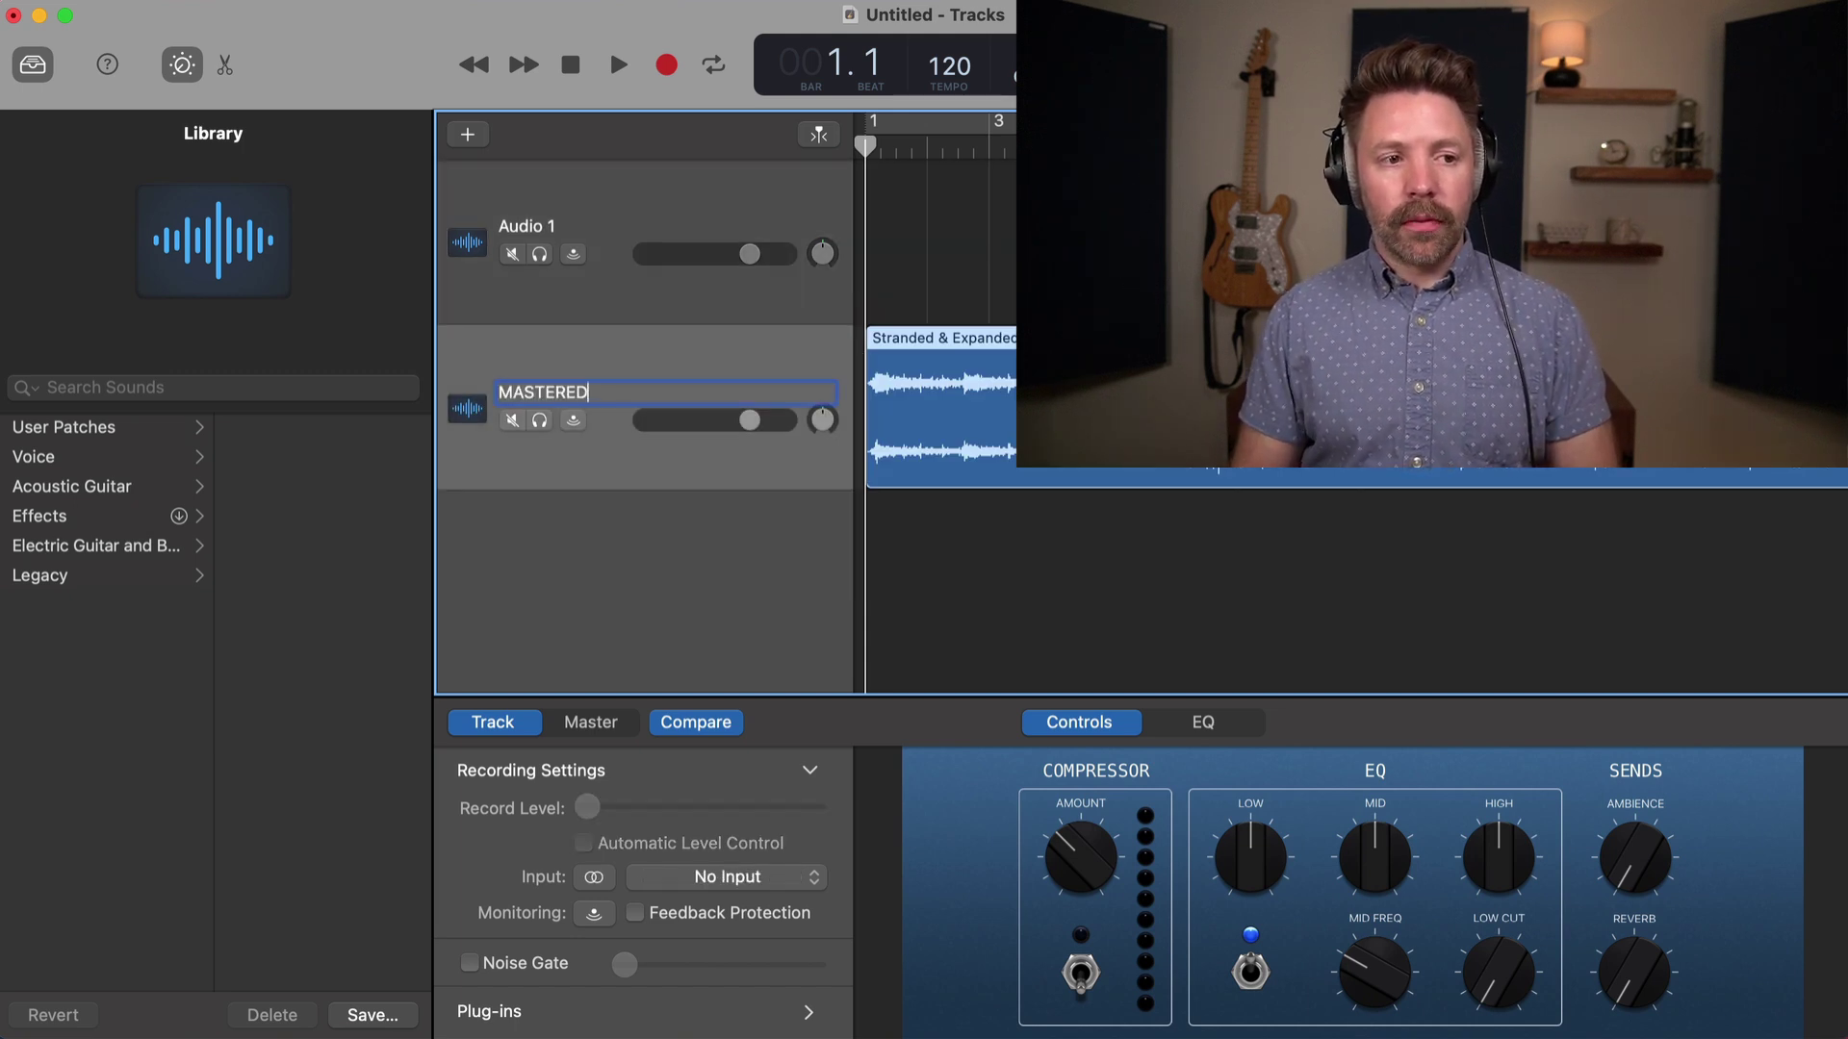
key("Return")
left_click(613, 252)
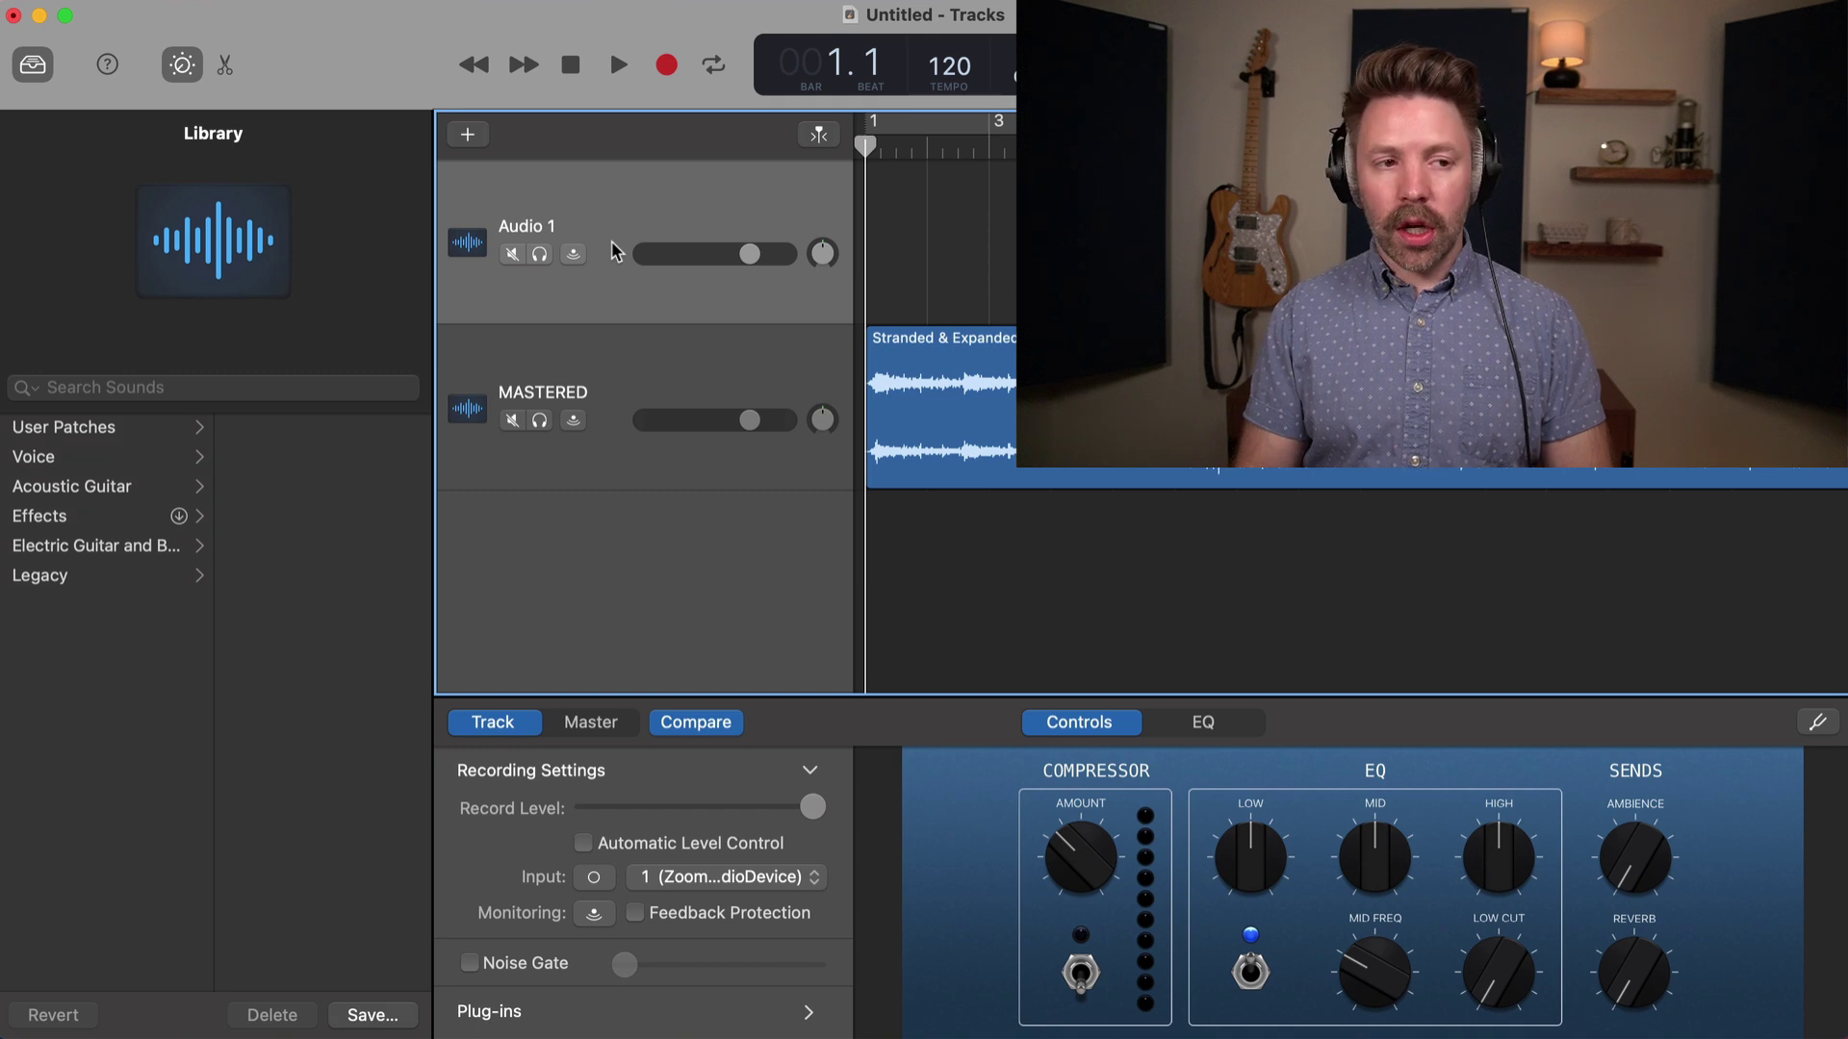
key("super+BackSpace")
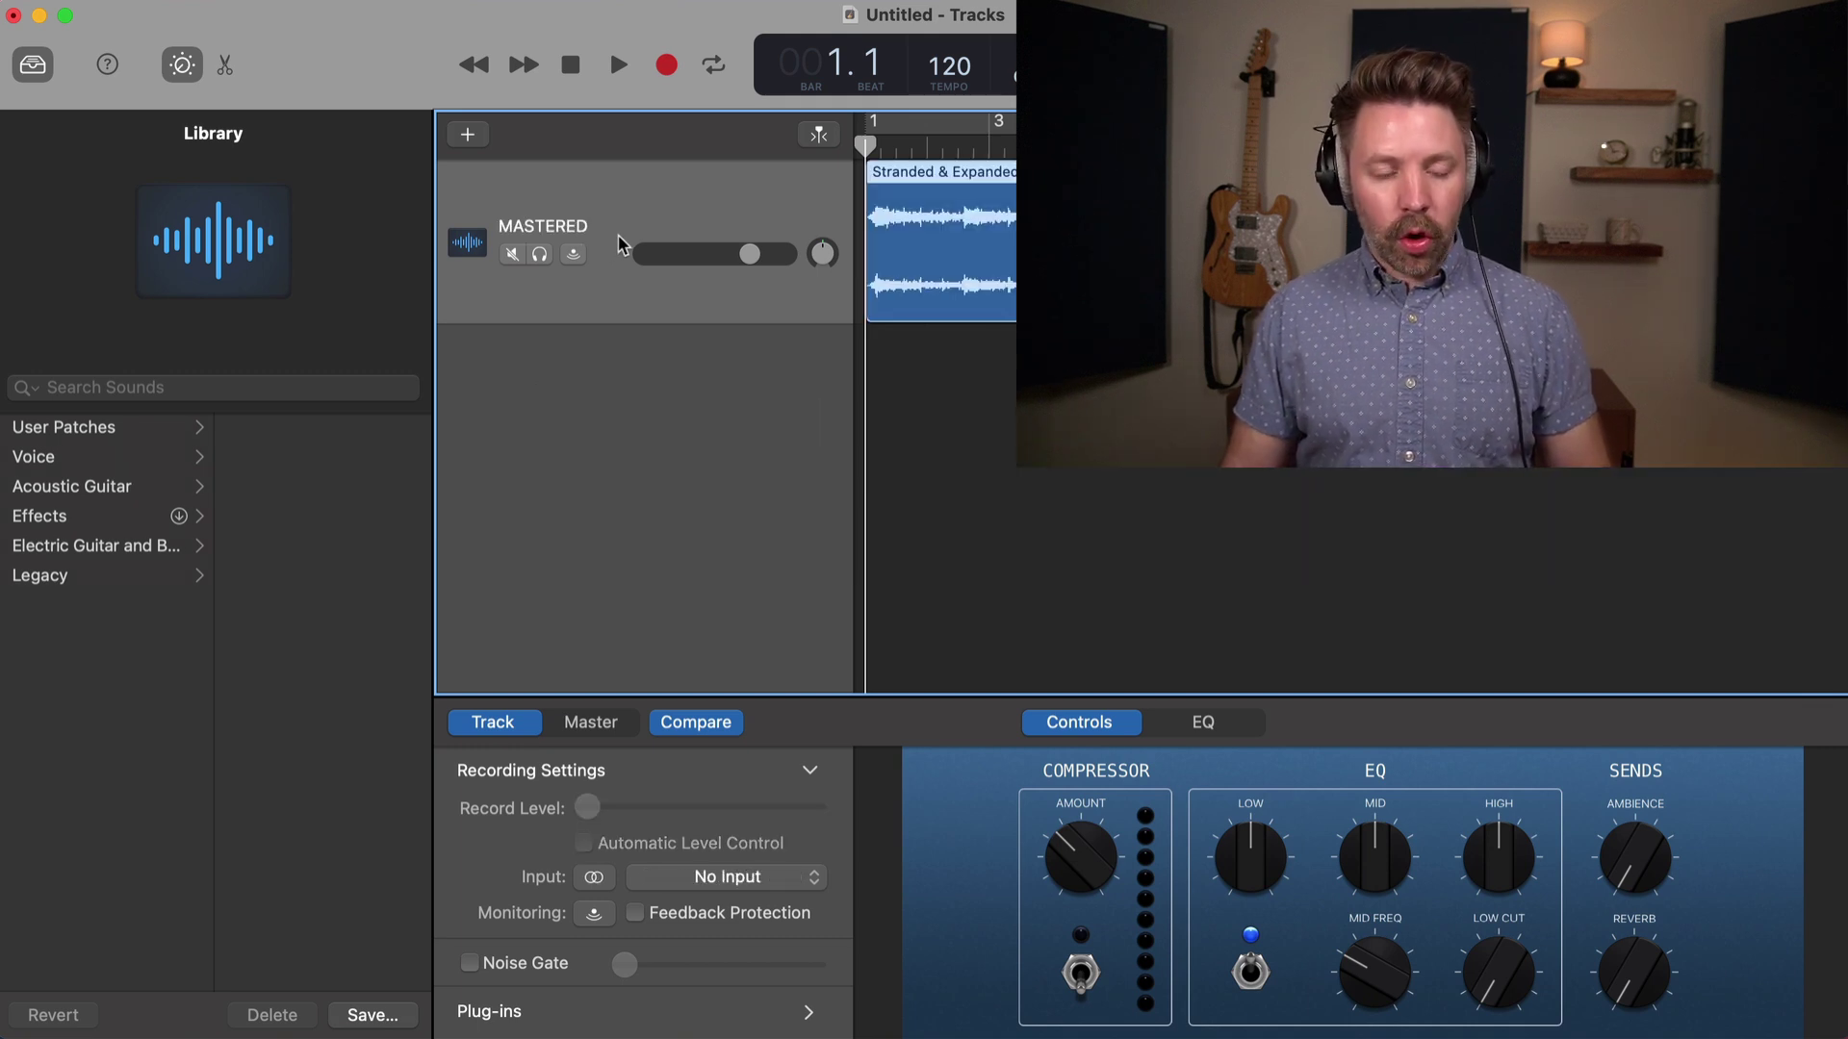
Duplicate the MASTERED track, rename the top copy UNMASTERED, and mute it
key("super+d")
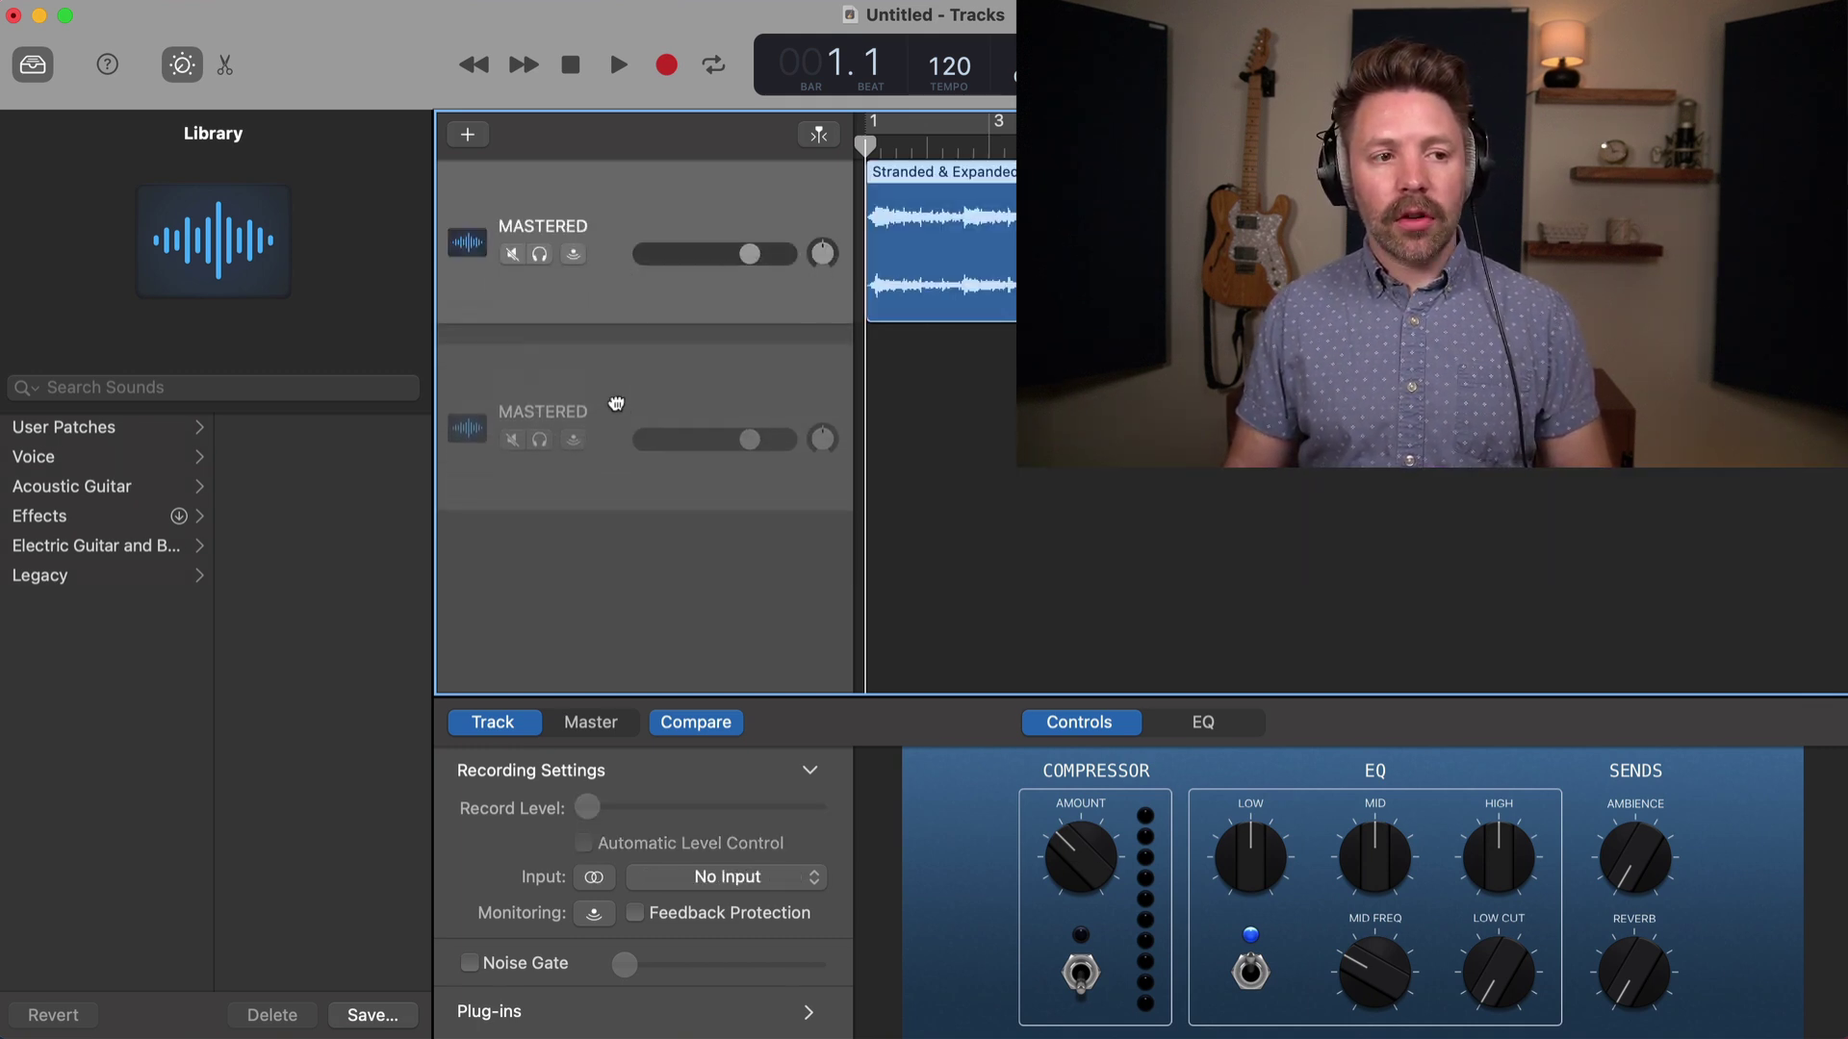
double_click(548, 221)
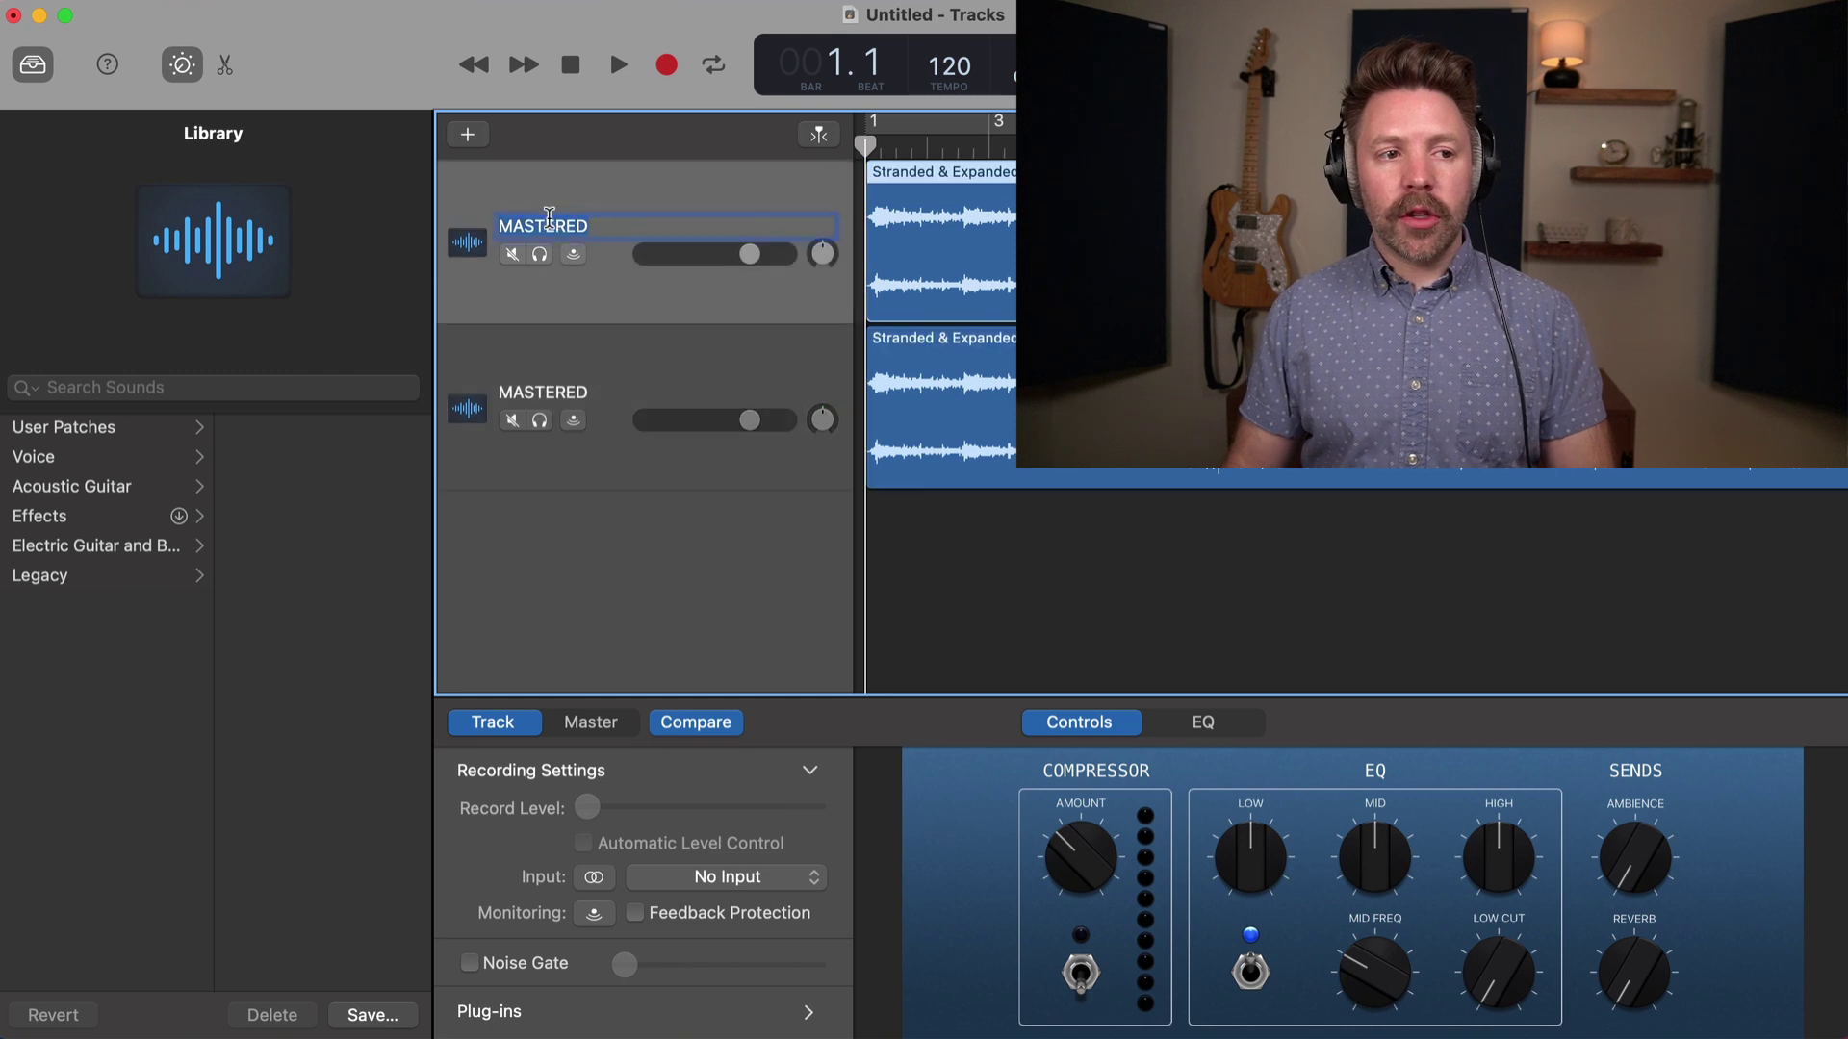
type("UNMAST")
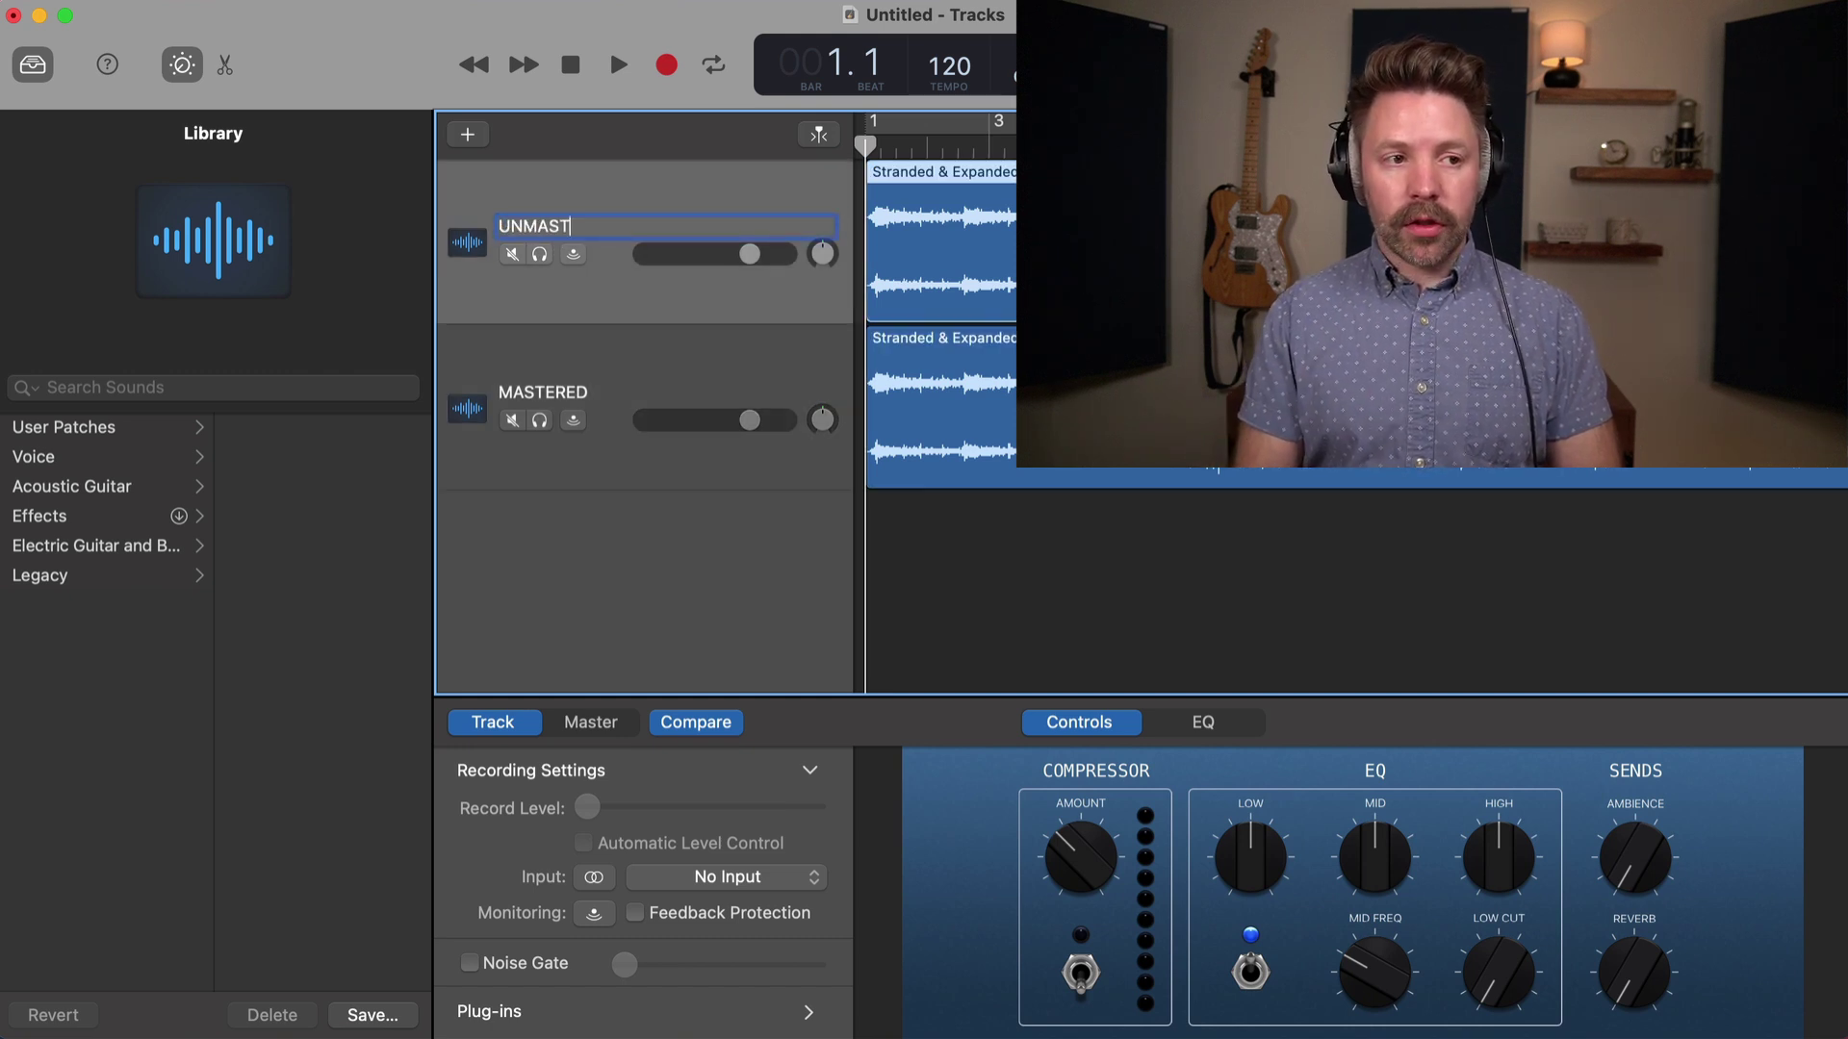
type("ERED")
key("Return")
left_click(512, 255)
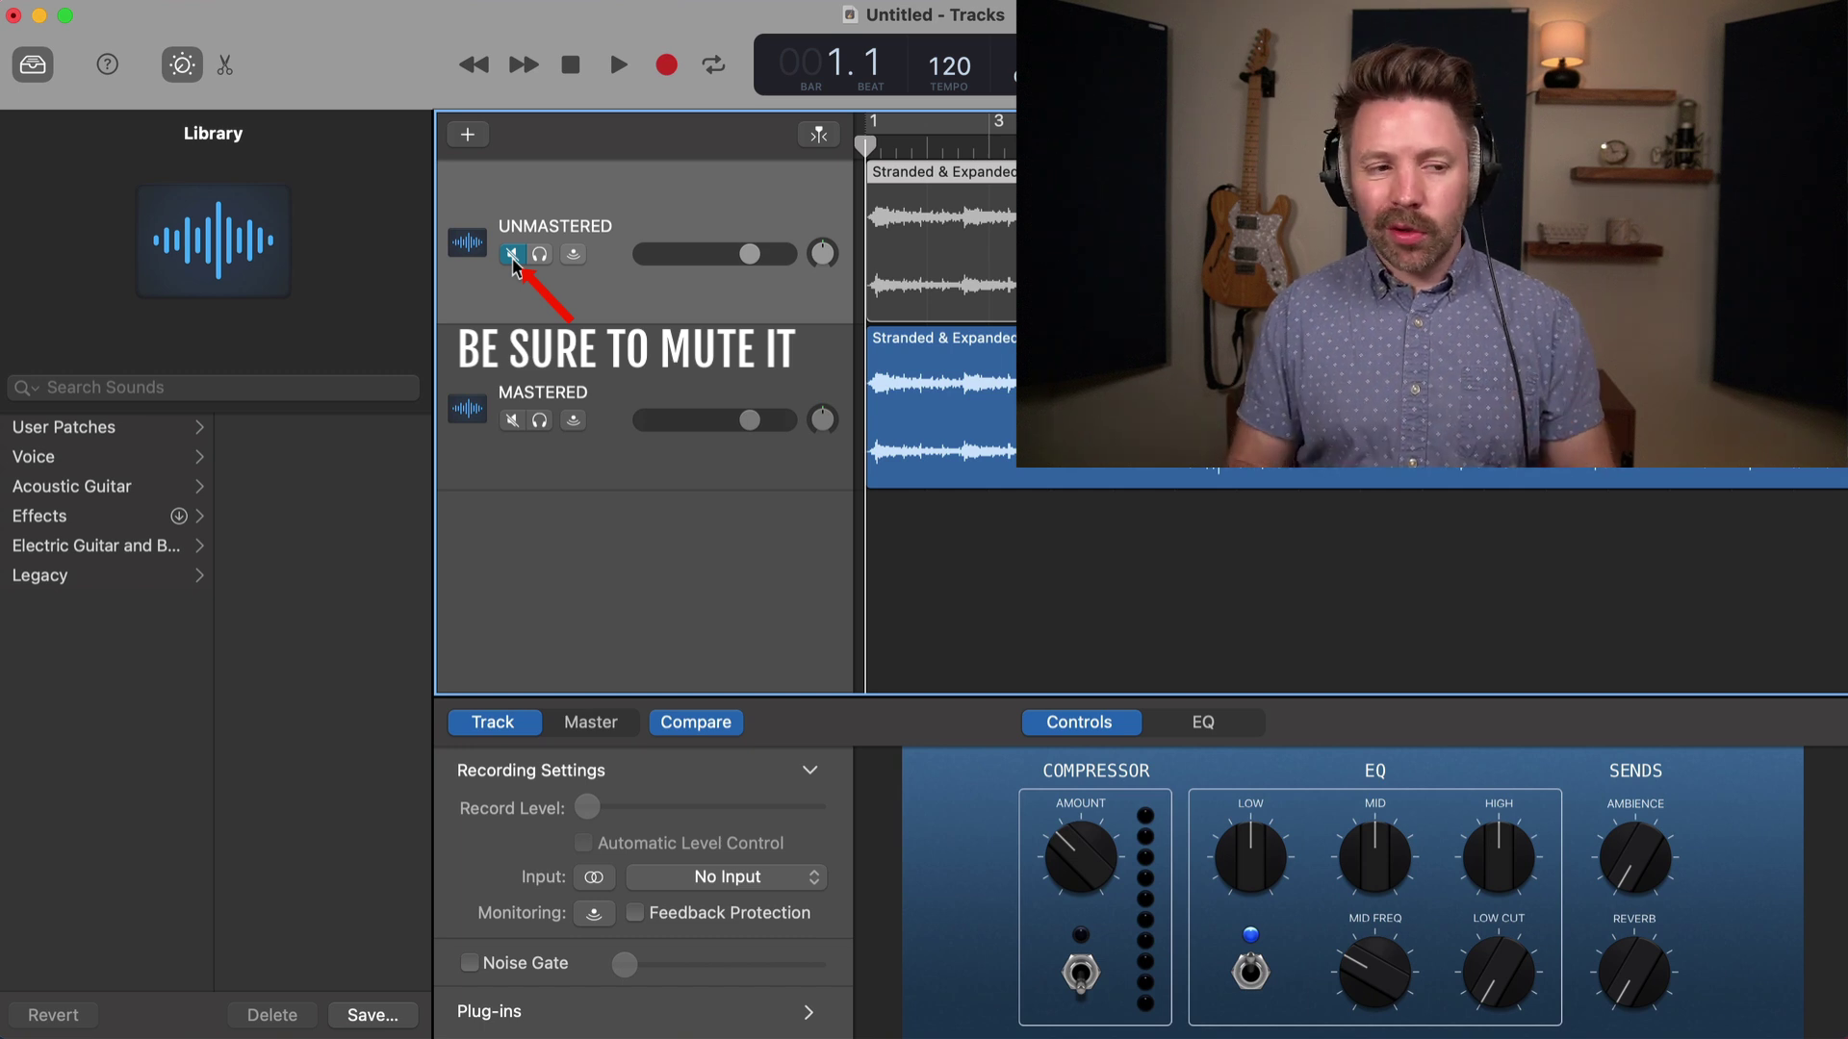
Hide the sound library and select the MASTERED track to show its Smart Controls
key("y")
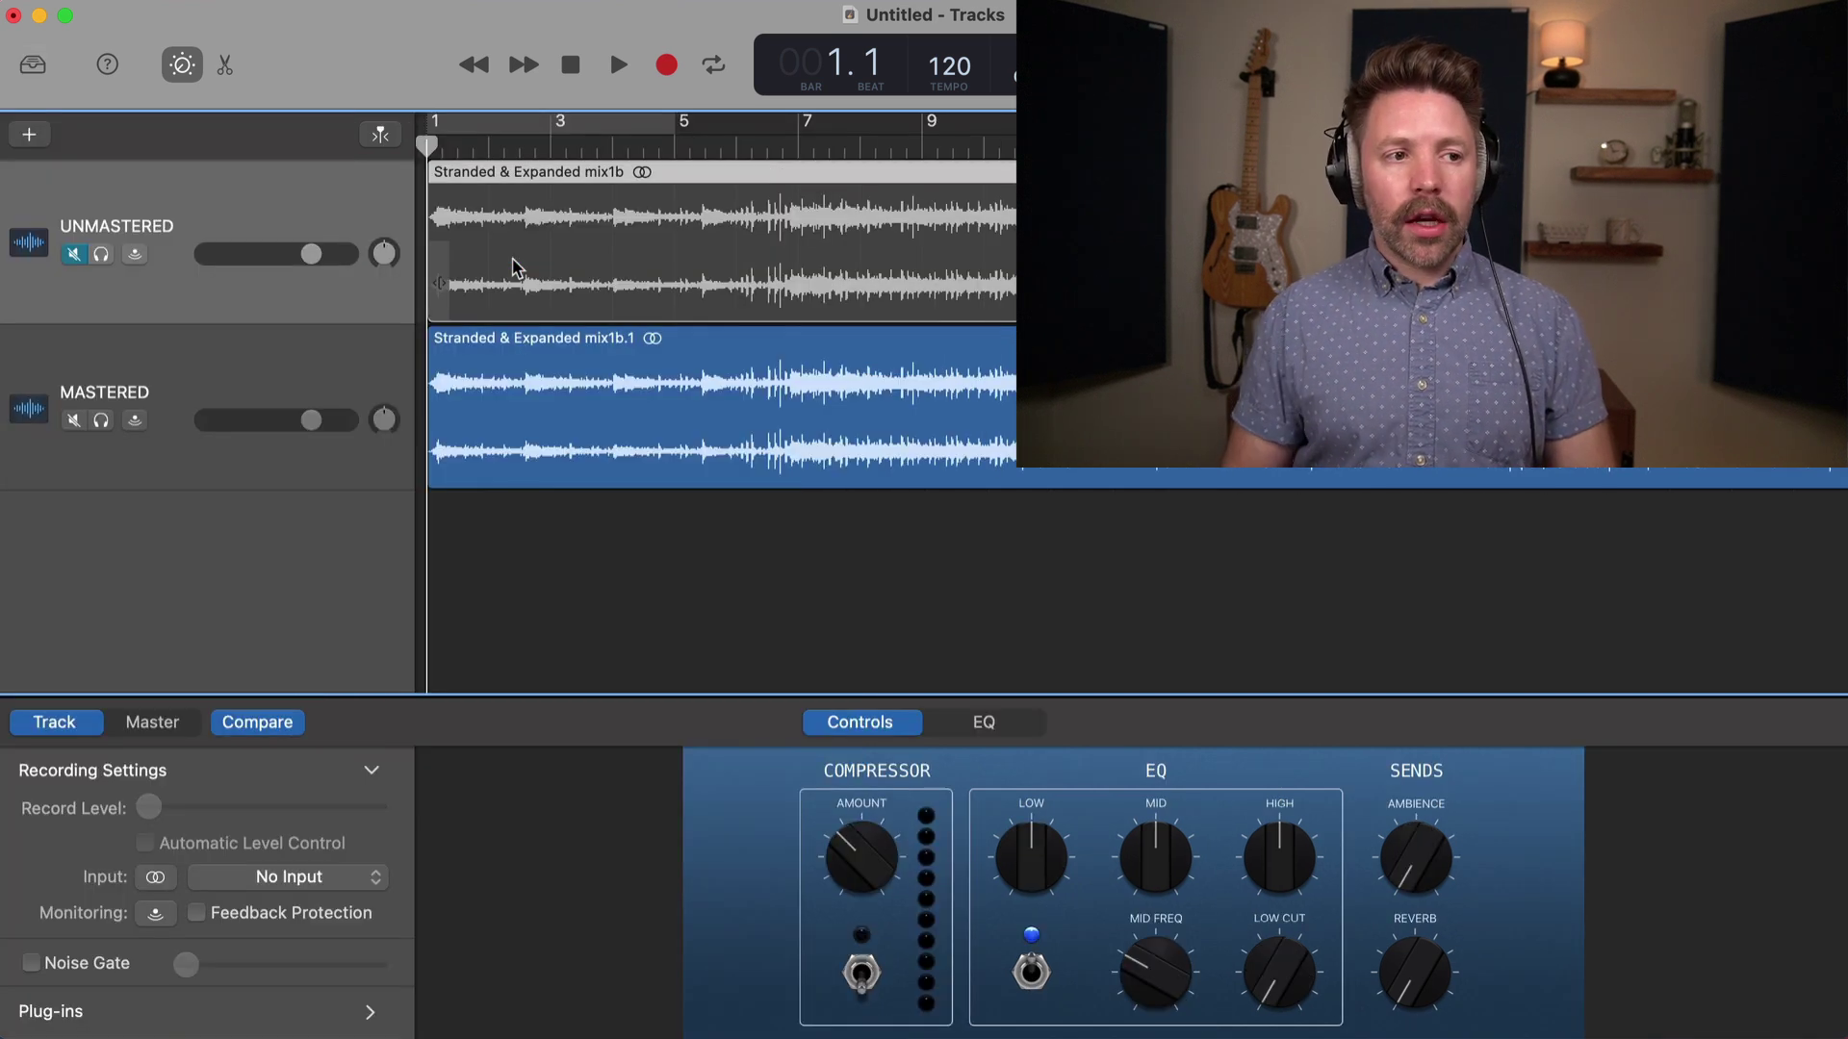
left_click(330, 382)
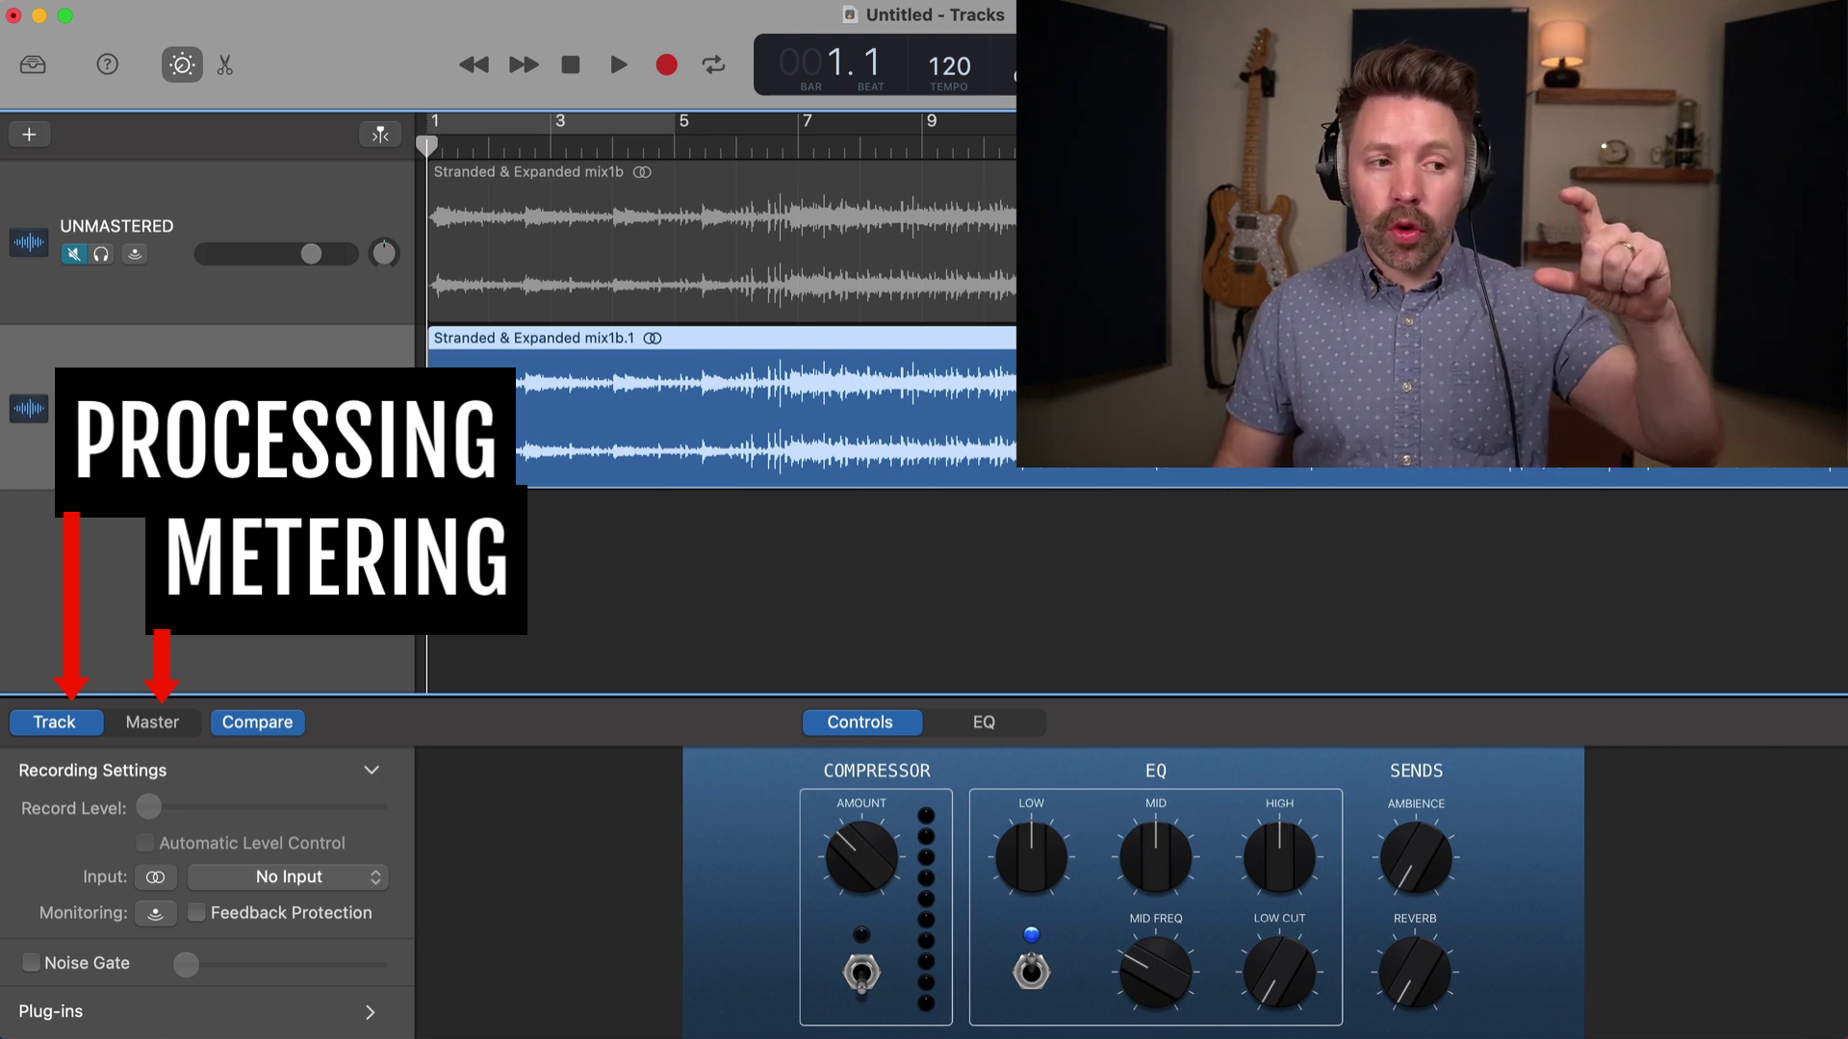
Remove Channel EQ, both Compressors, the Exciter and the Limiter from the master plug-in chain
left_click(171, 720)
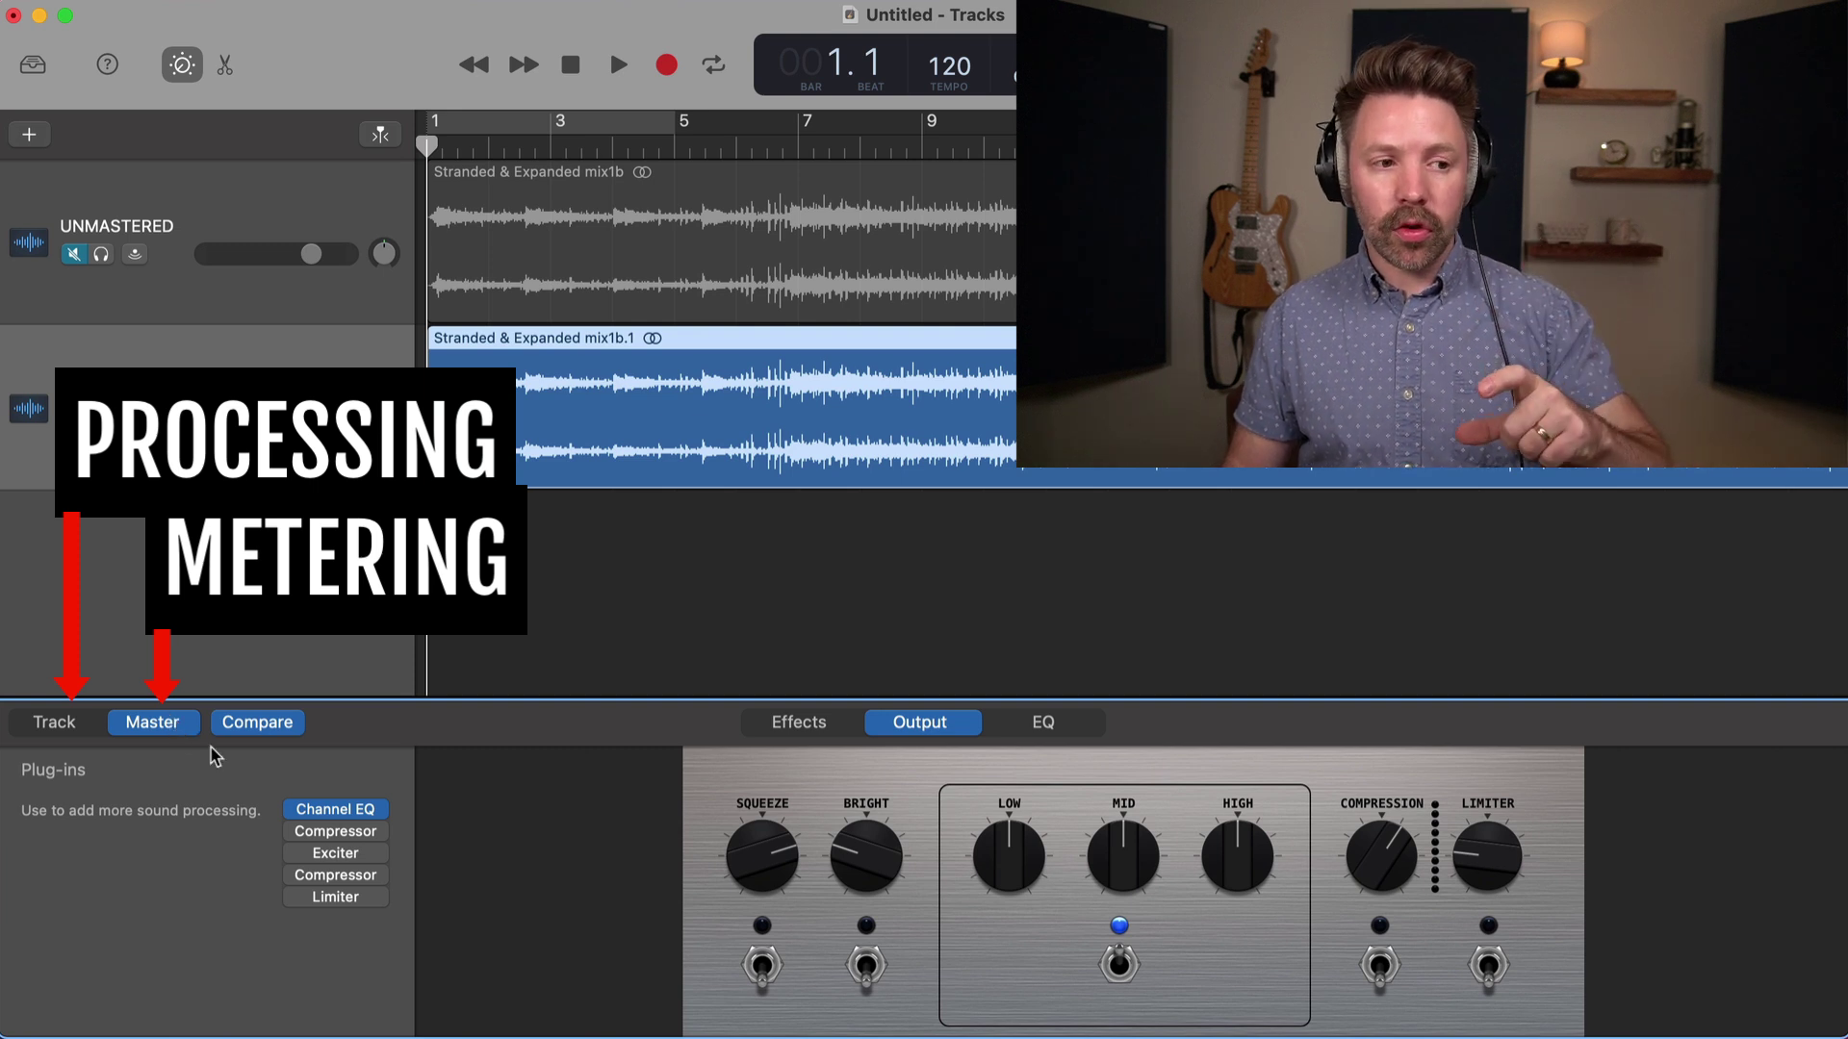
left_click(379, 812)
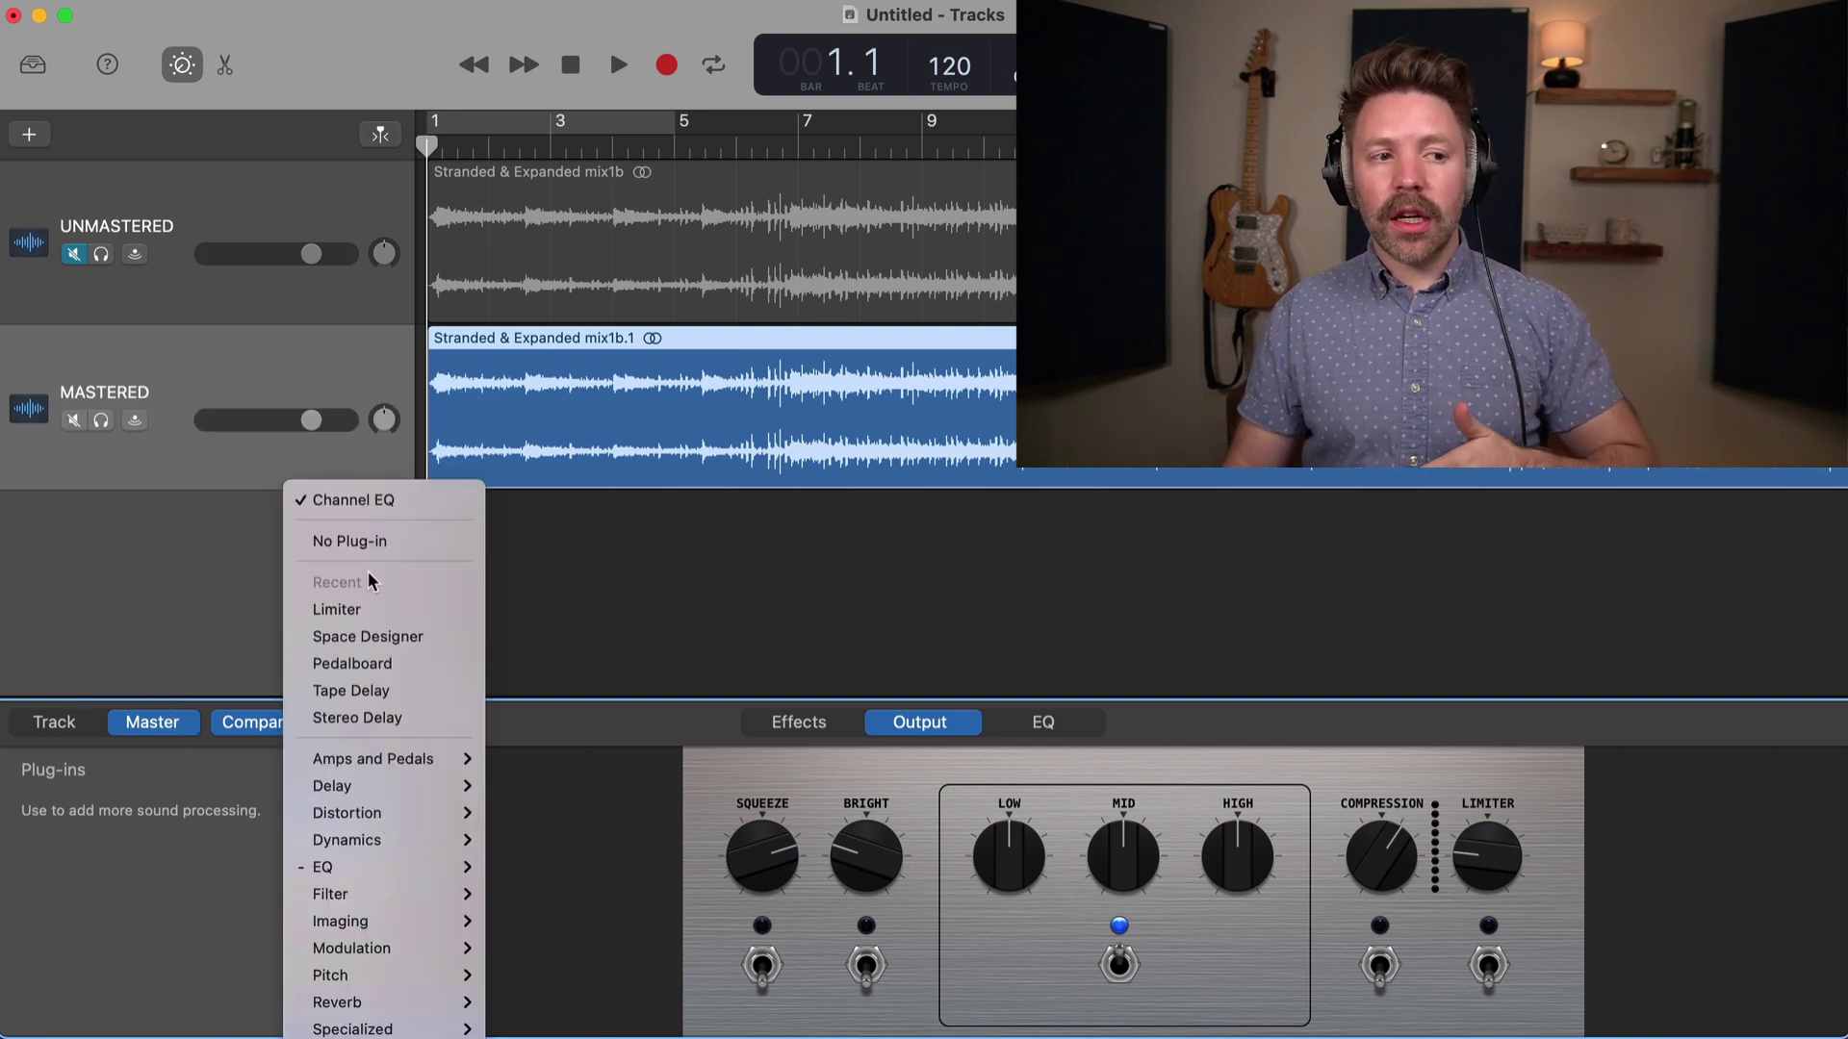
left_click(375, 538)
left_click(382, 836)
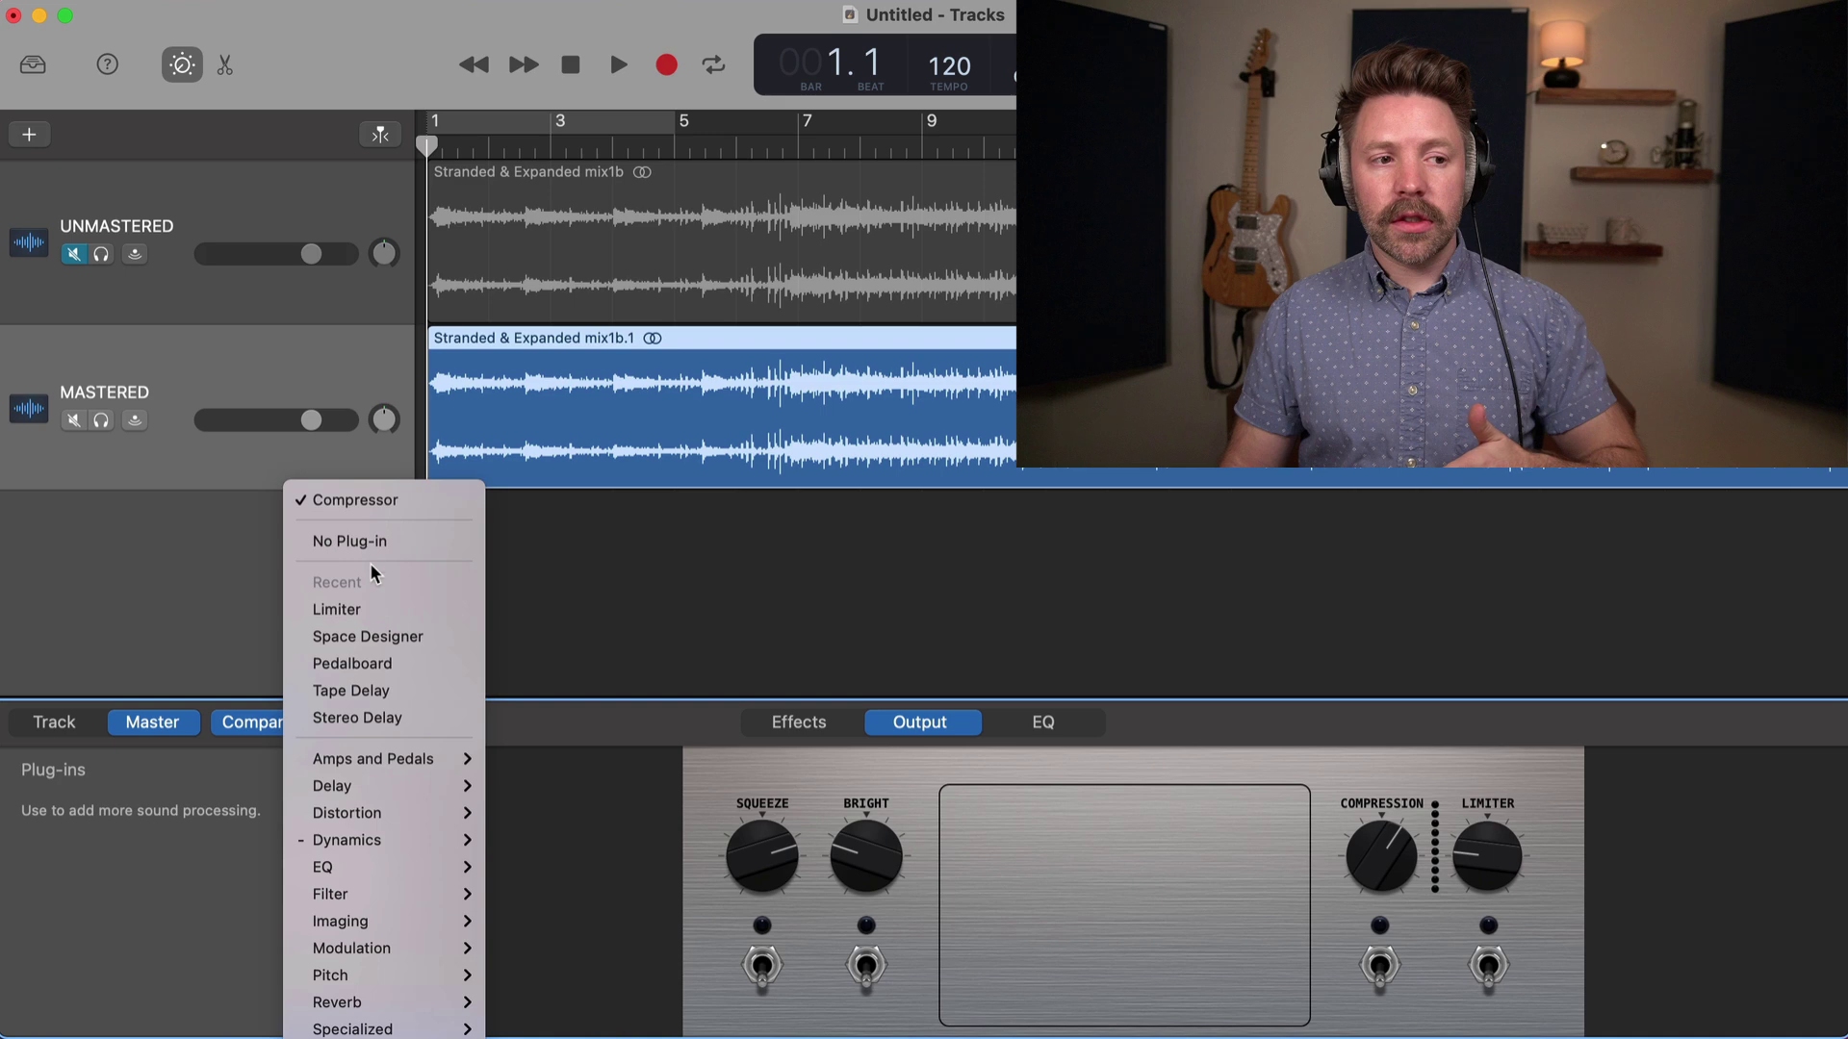
left_click(375, 537)
left_click(380, 860)
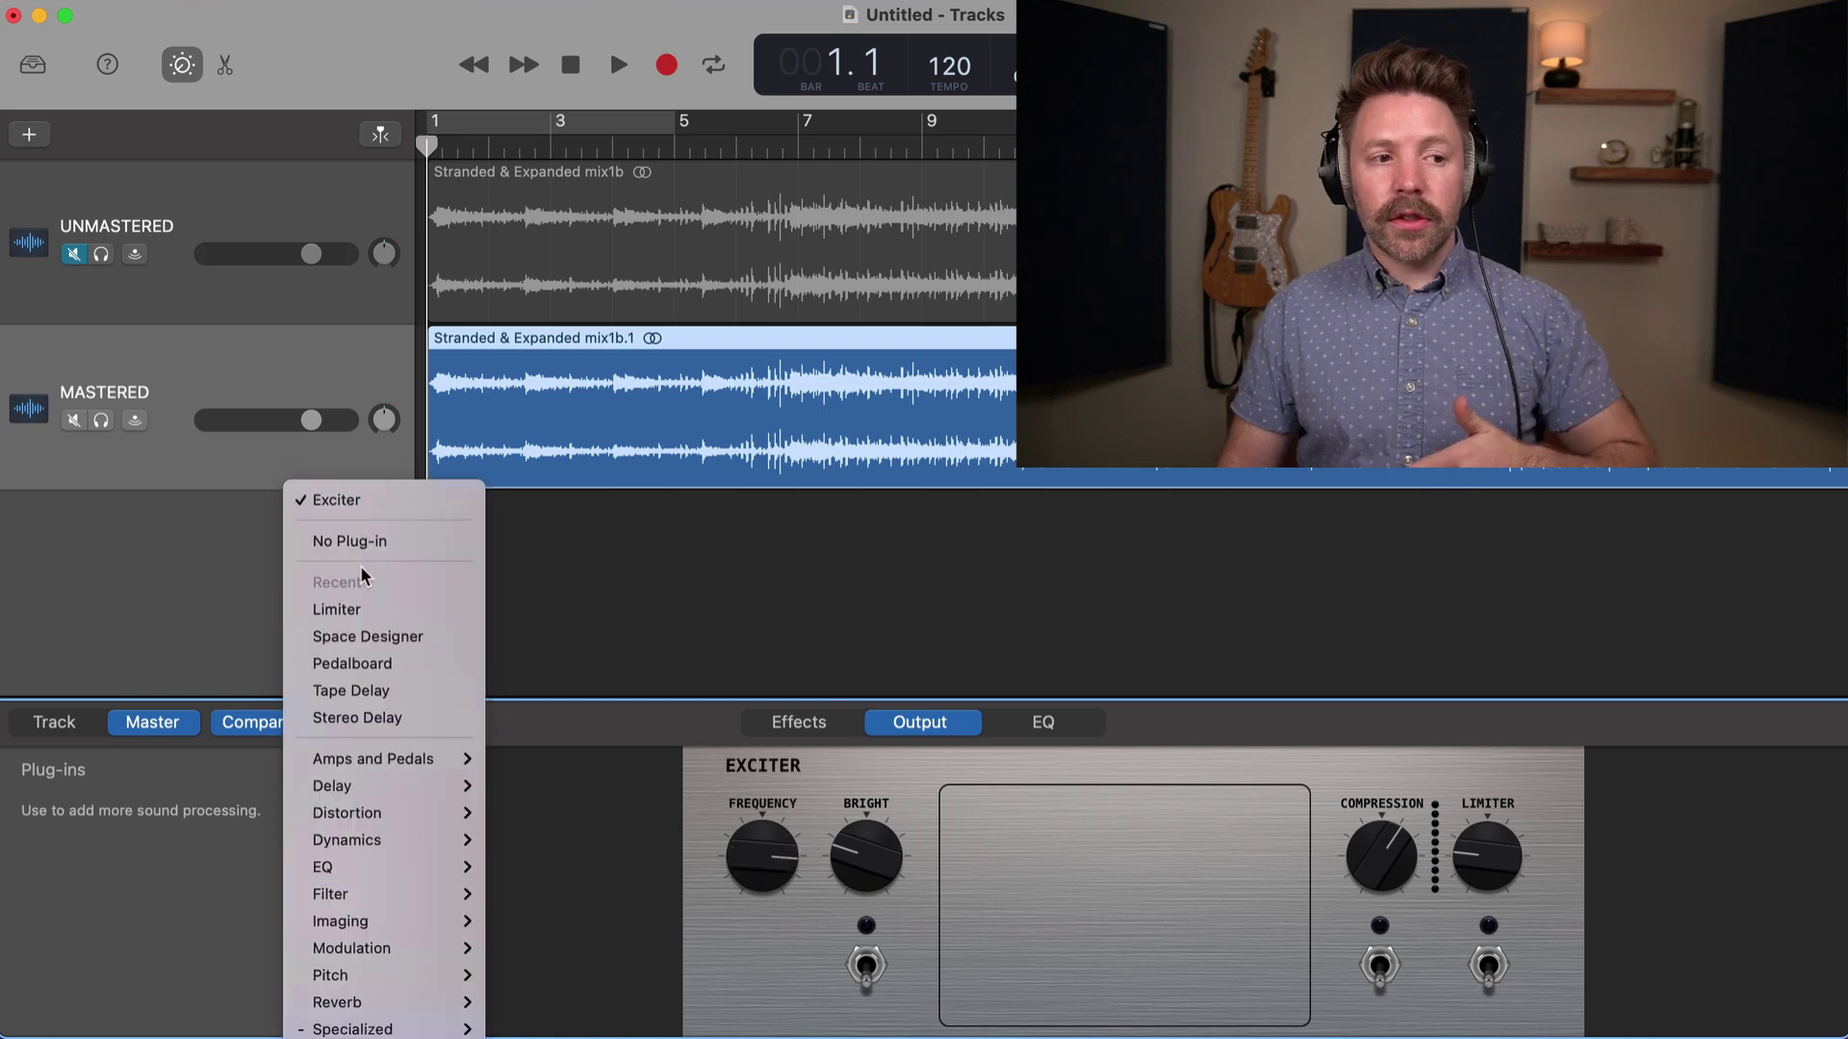
left_click(365, 546)
left_click(383, 860)
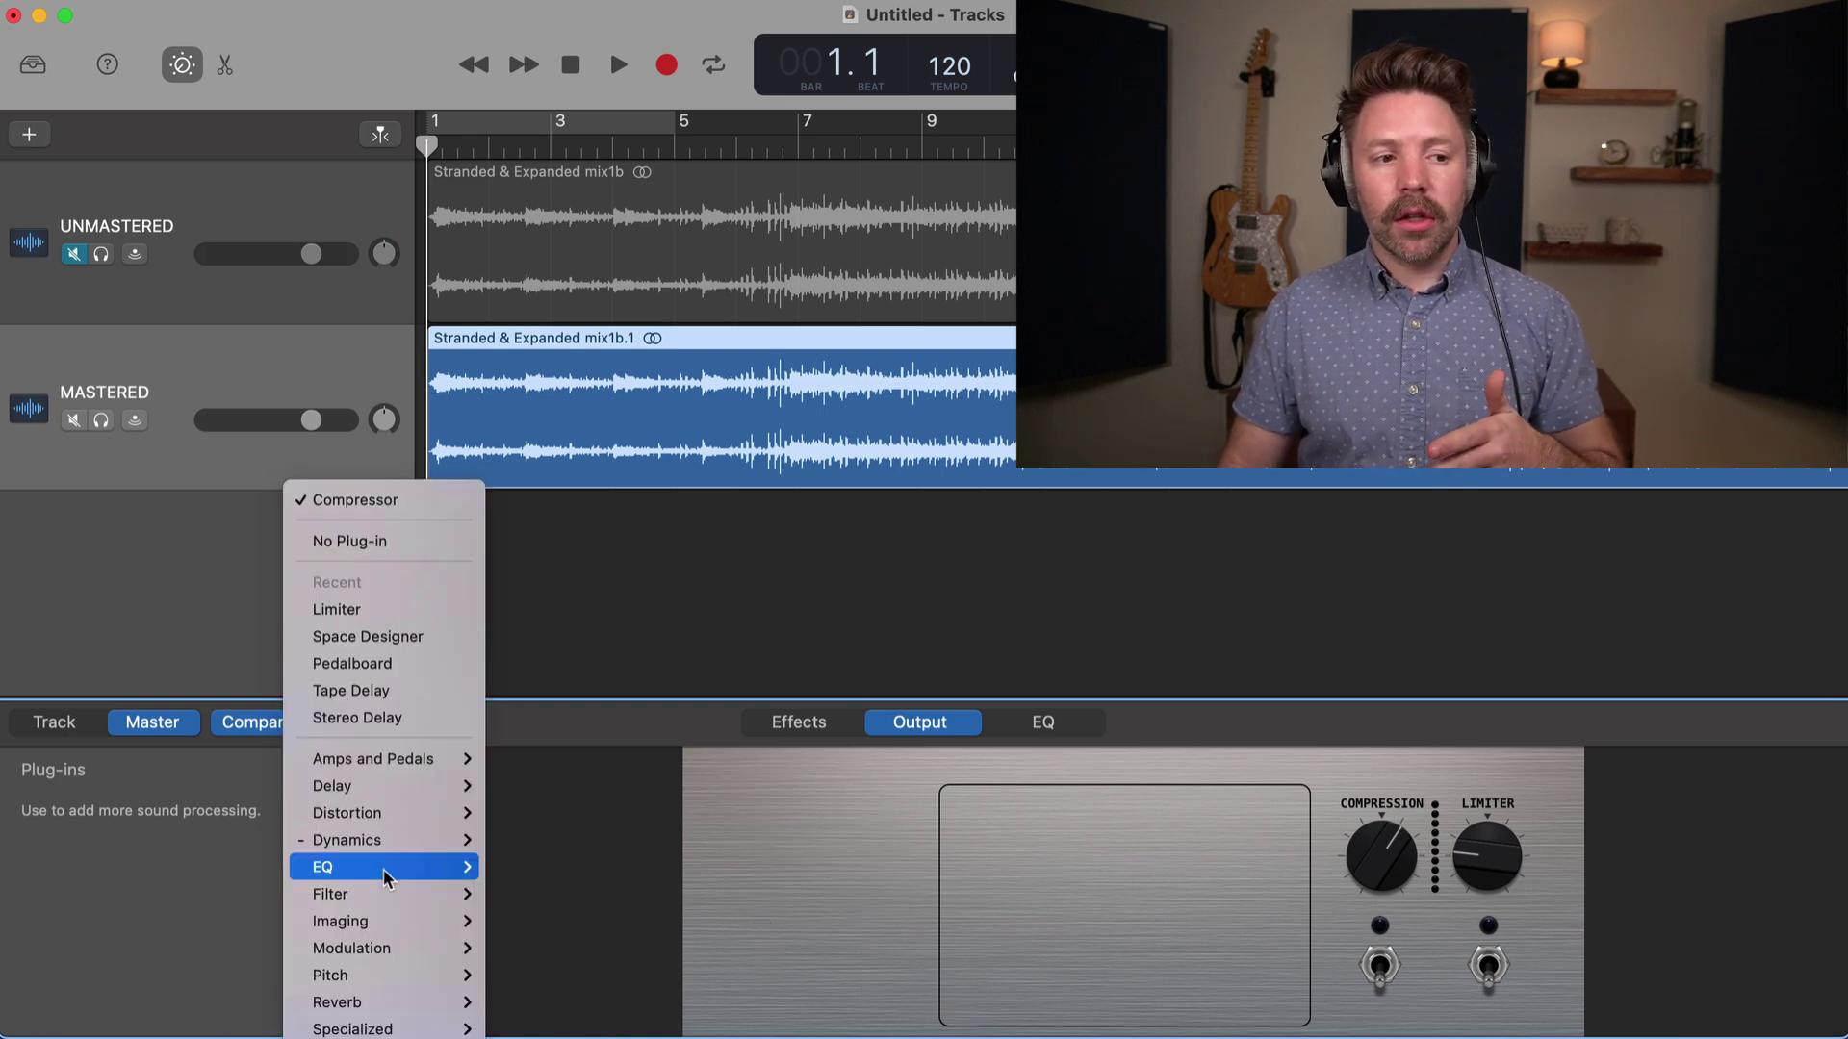
left_click(374, 541)
left_click(381, 900)
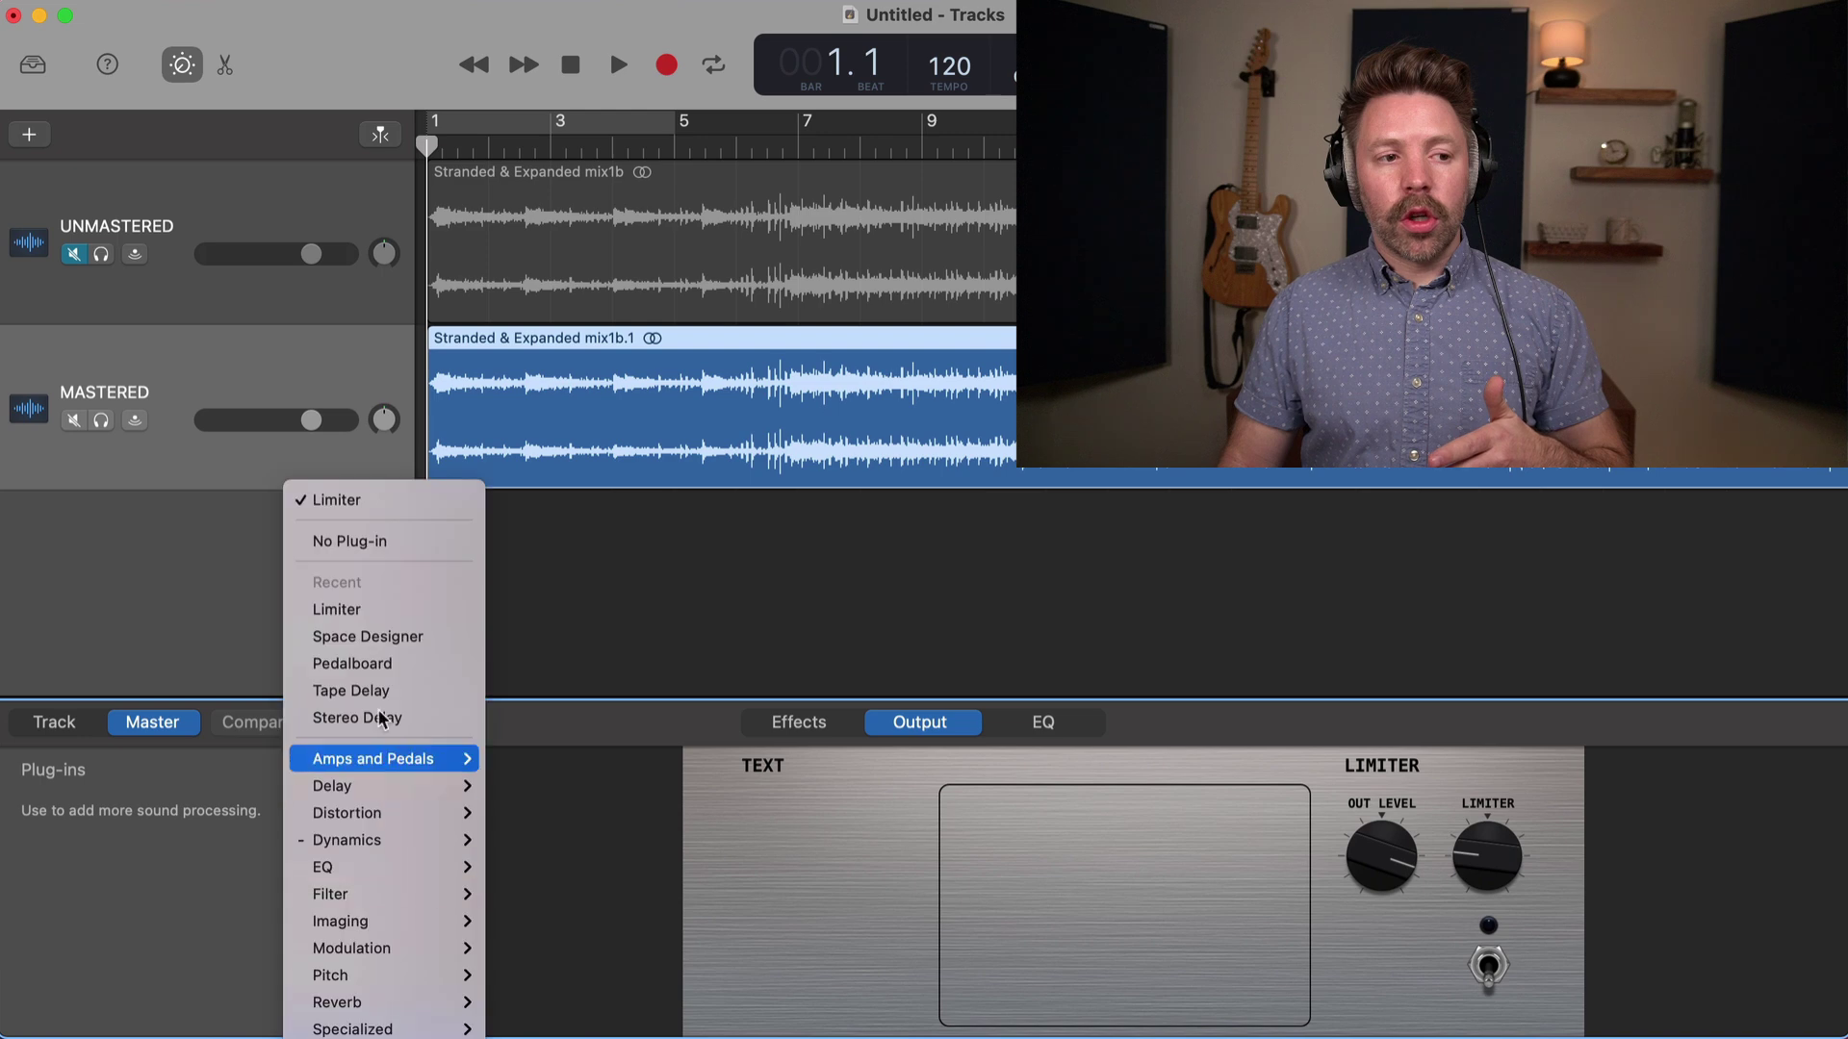
left_click(383, 541)
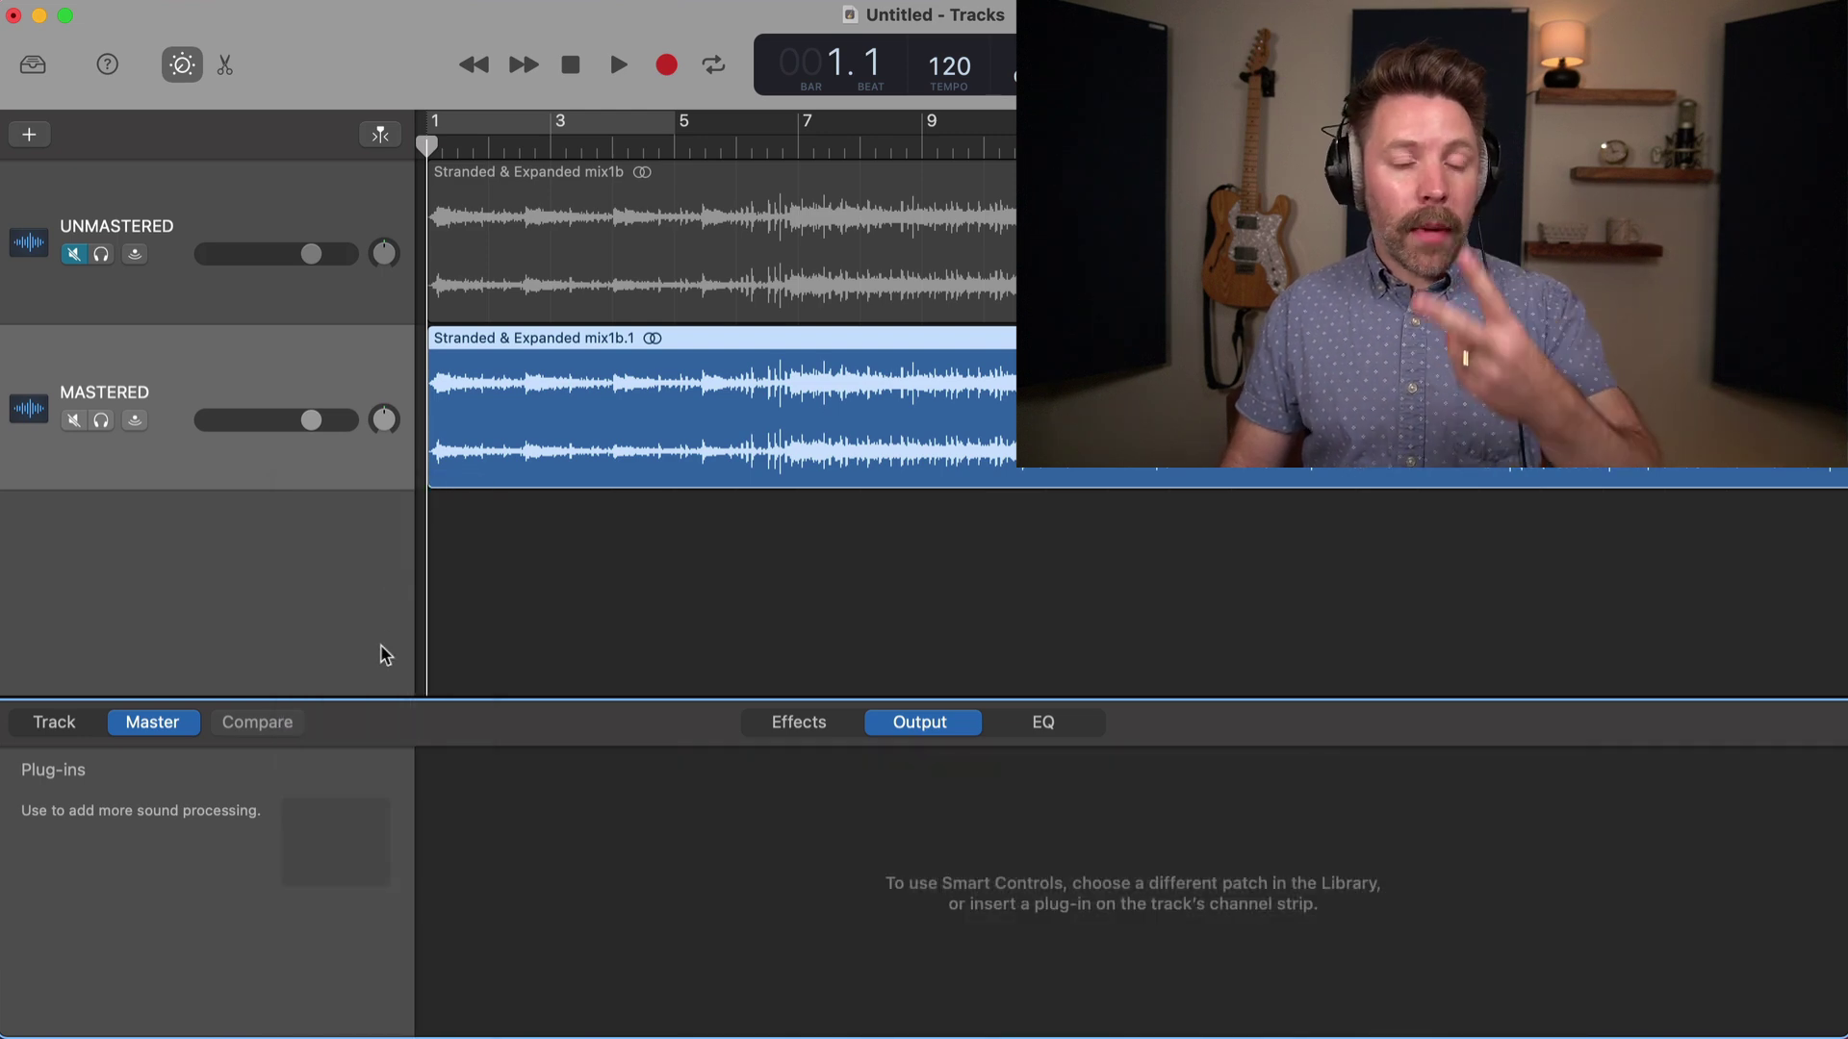
Insert TBProAudio's mvMeter2 in the master track's empty plug-in slot
left_click(352, 816)
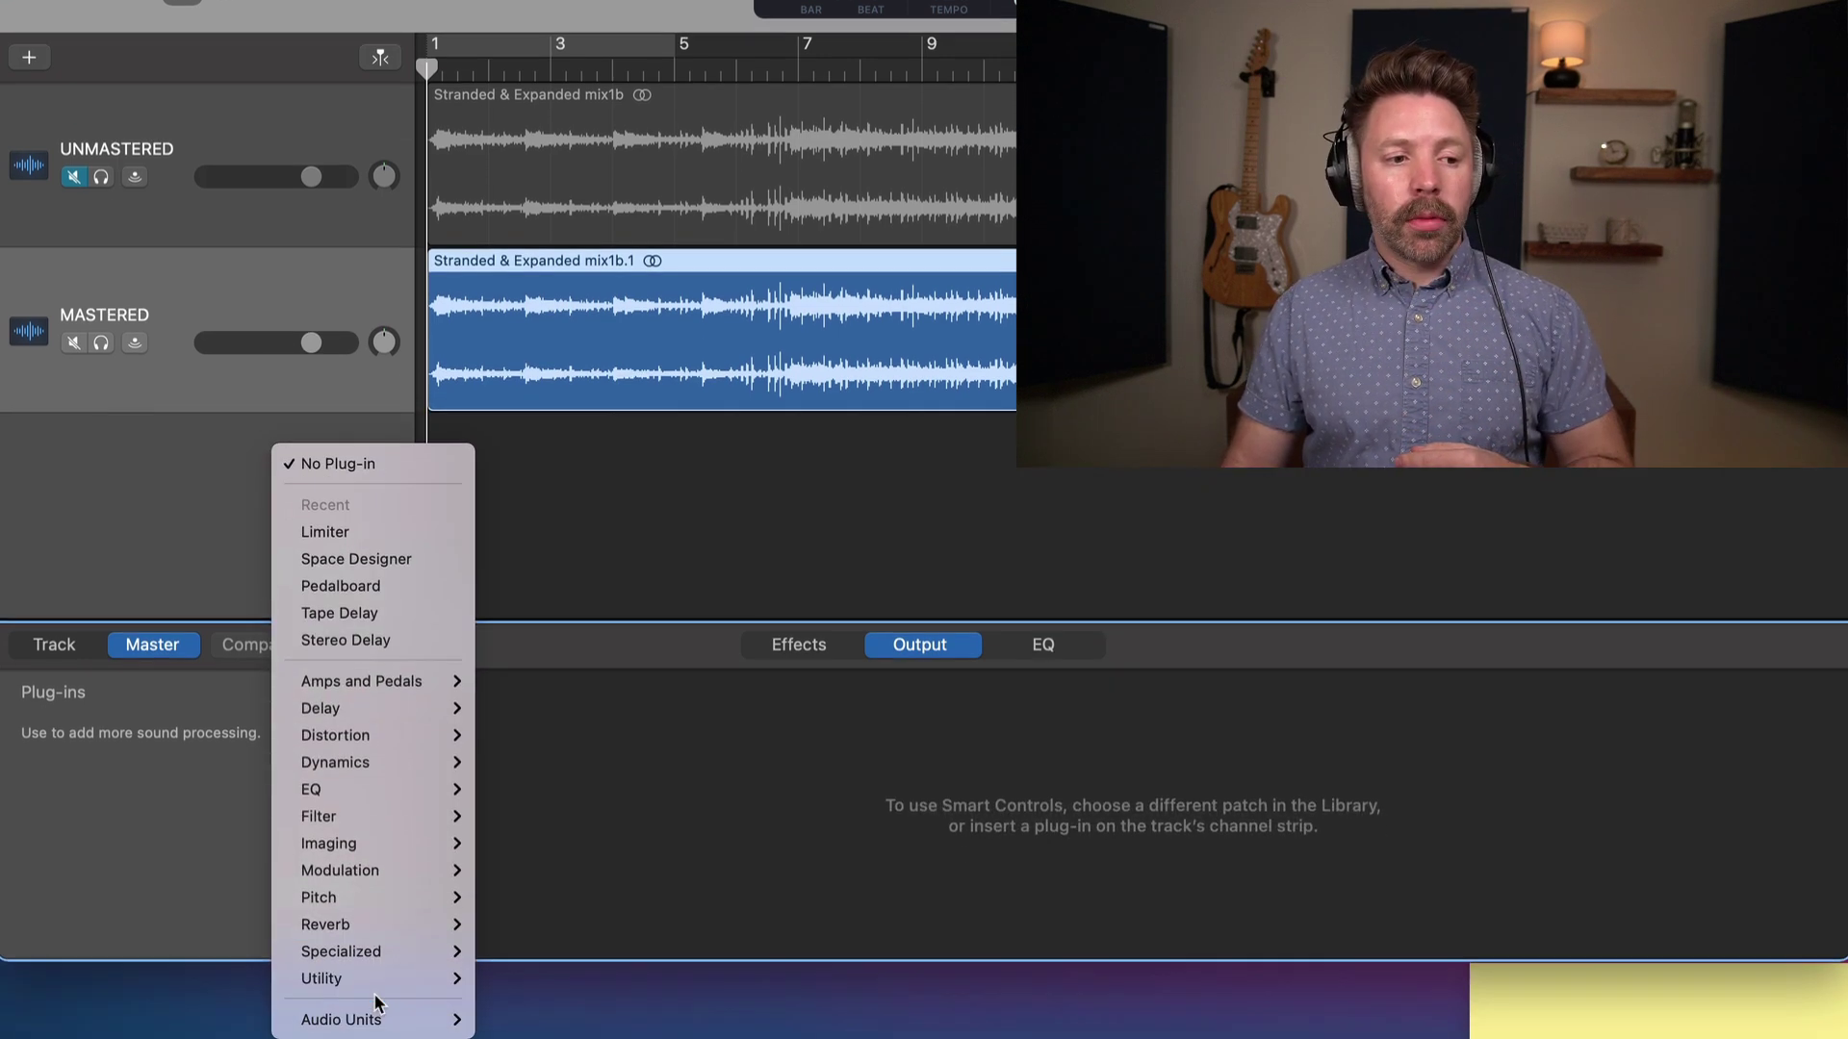
mouse_move(406, 1025)
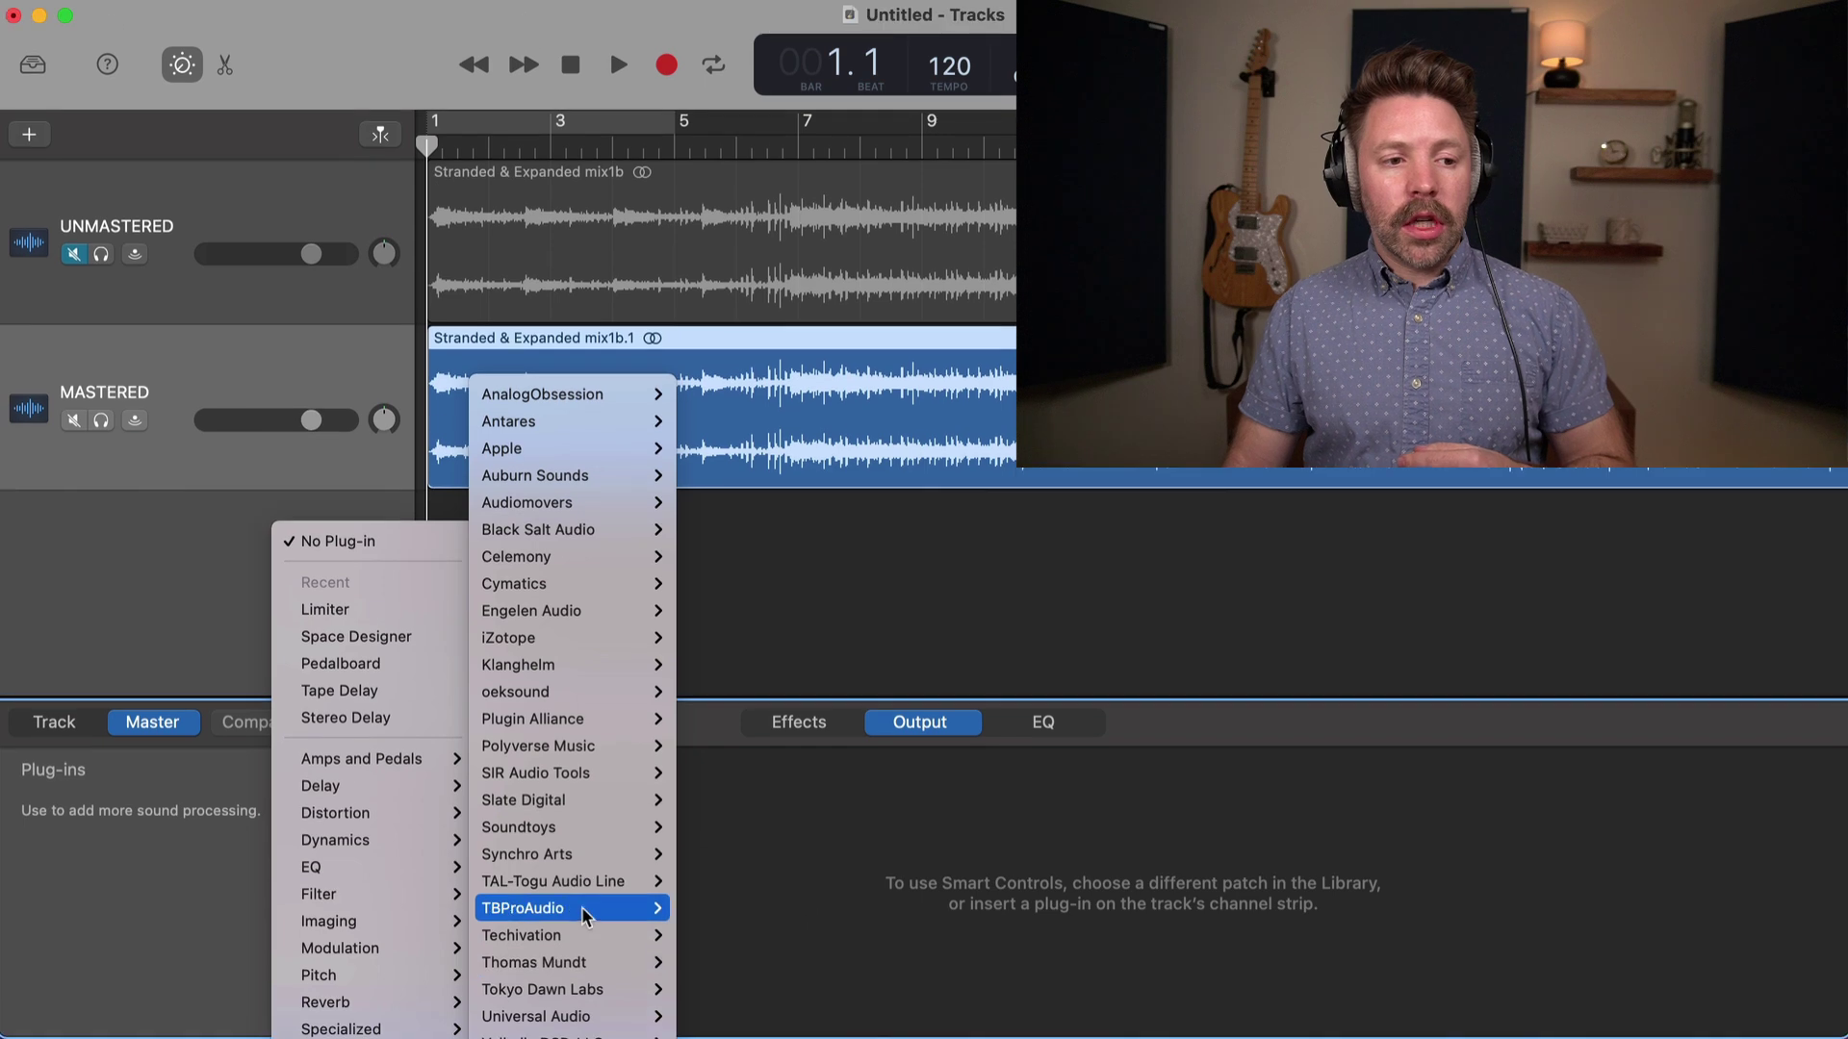
mouse_move(595, 910)
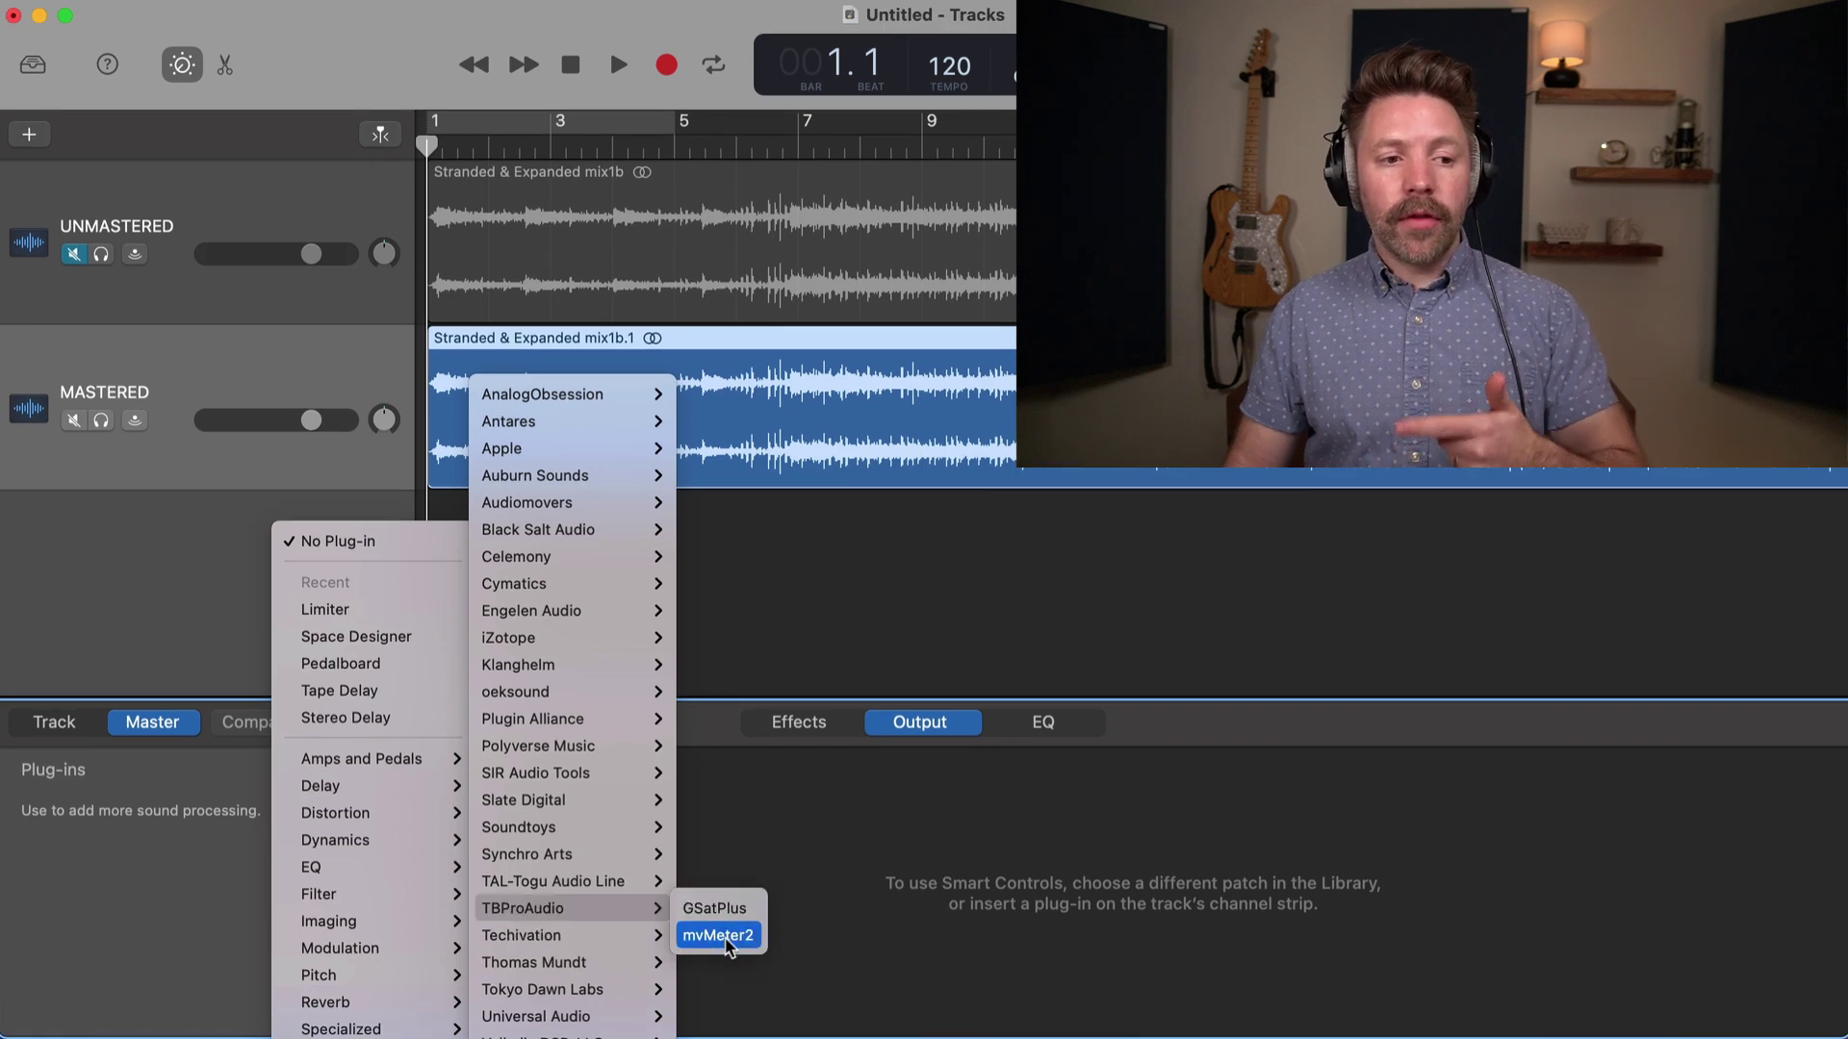
left_click(726, 941)
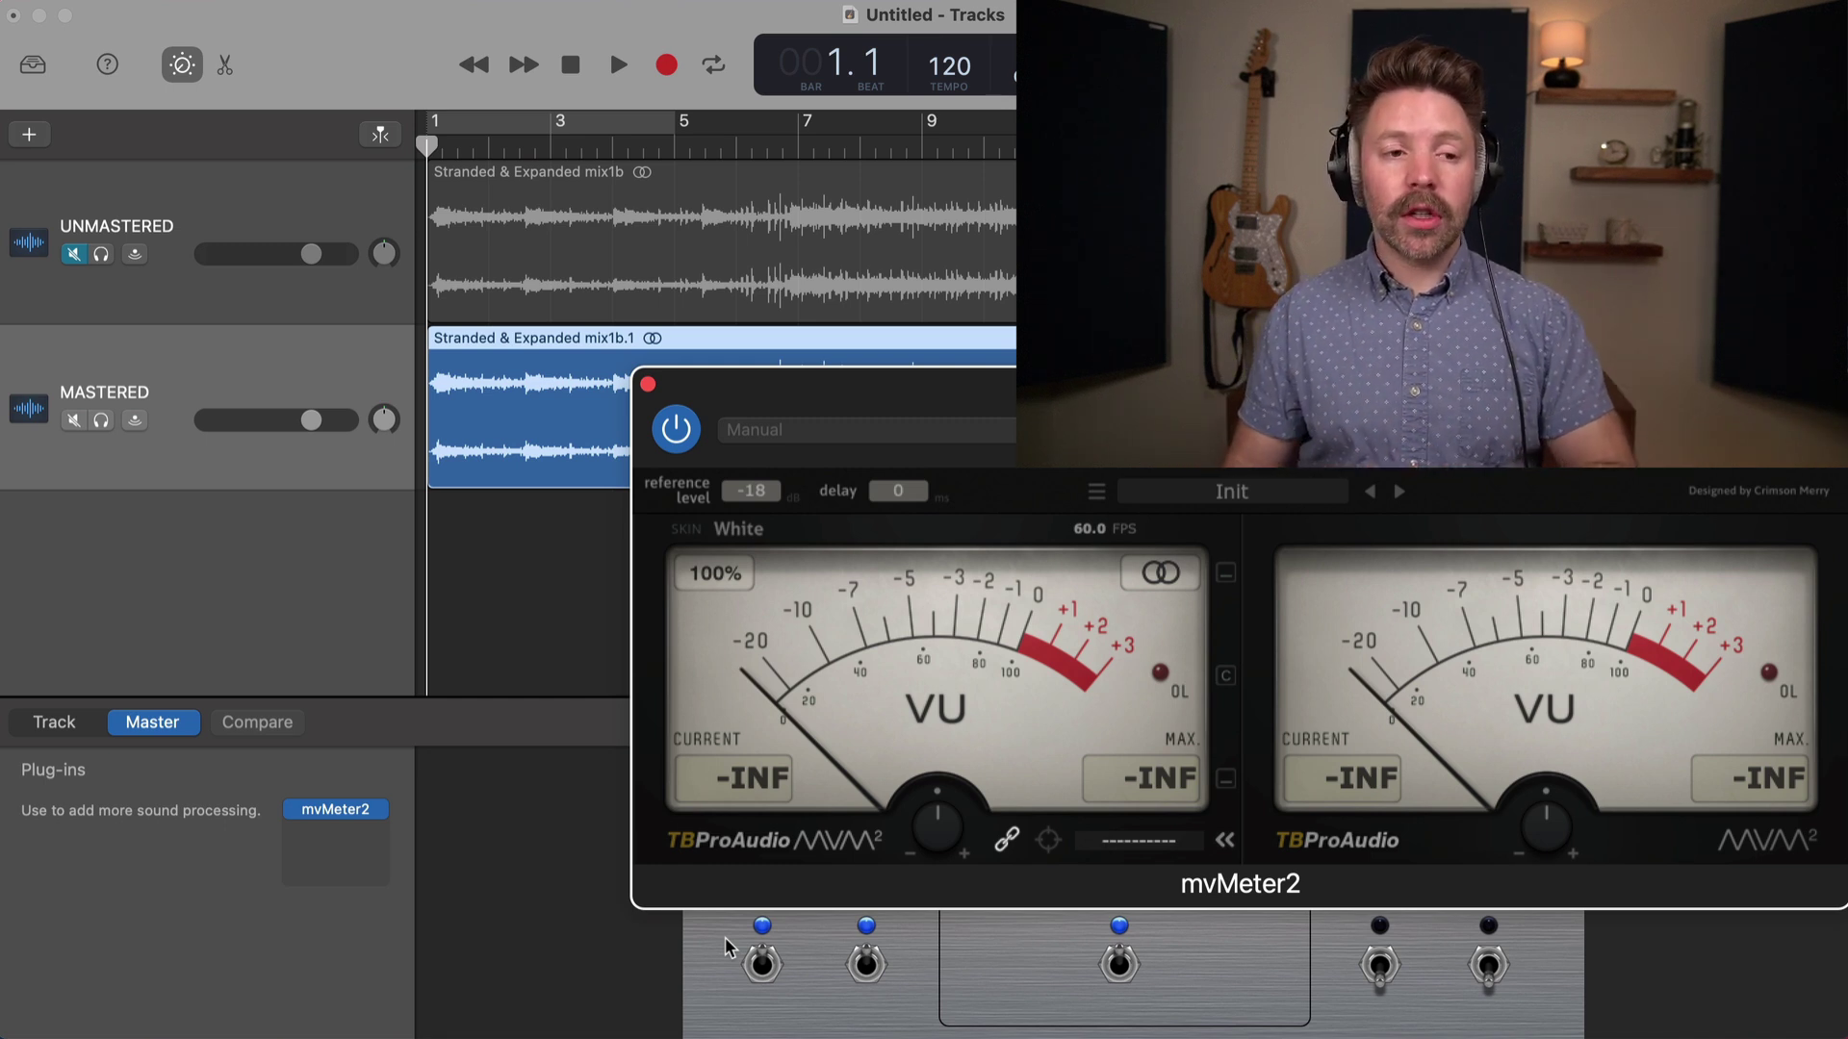
left_click_drag(1172, 432, 886, 476)
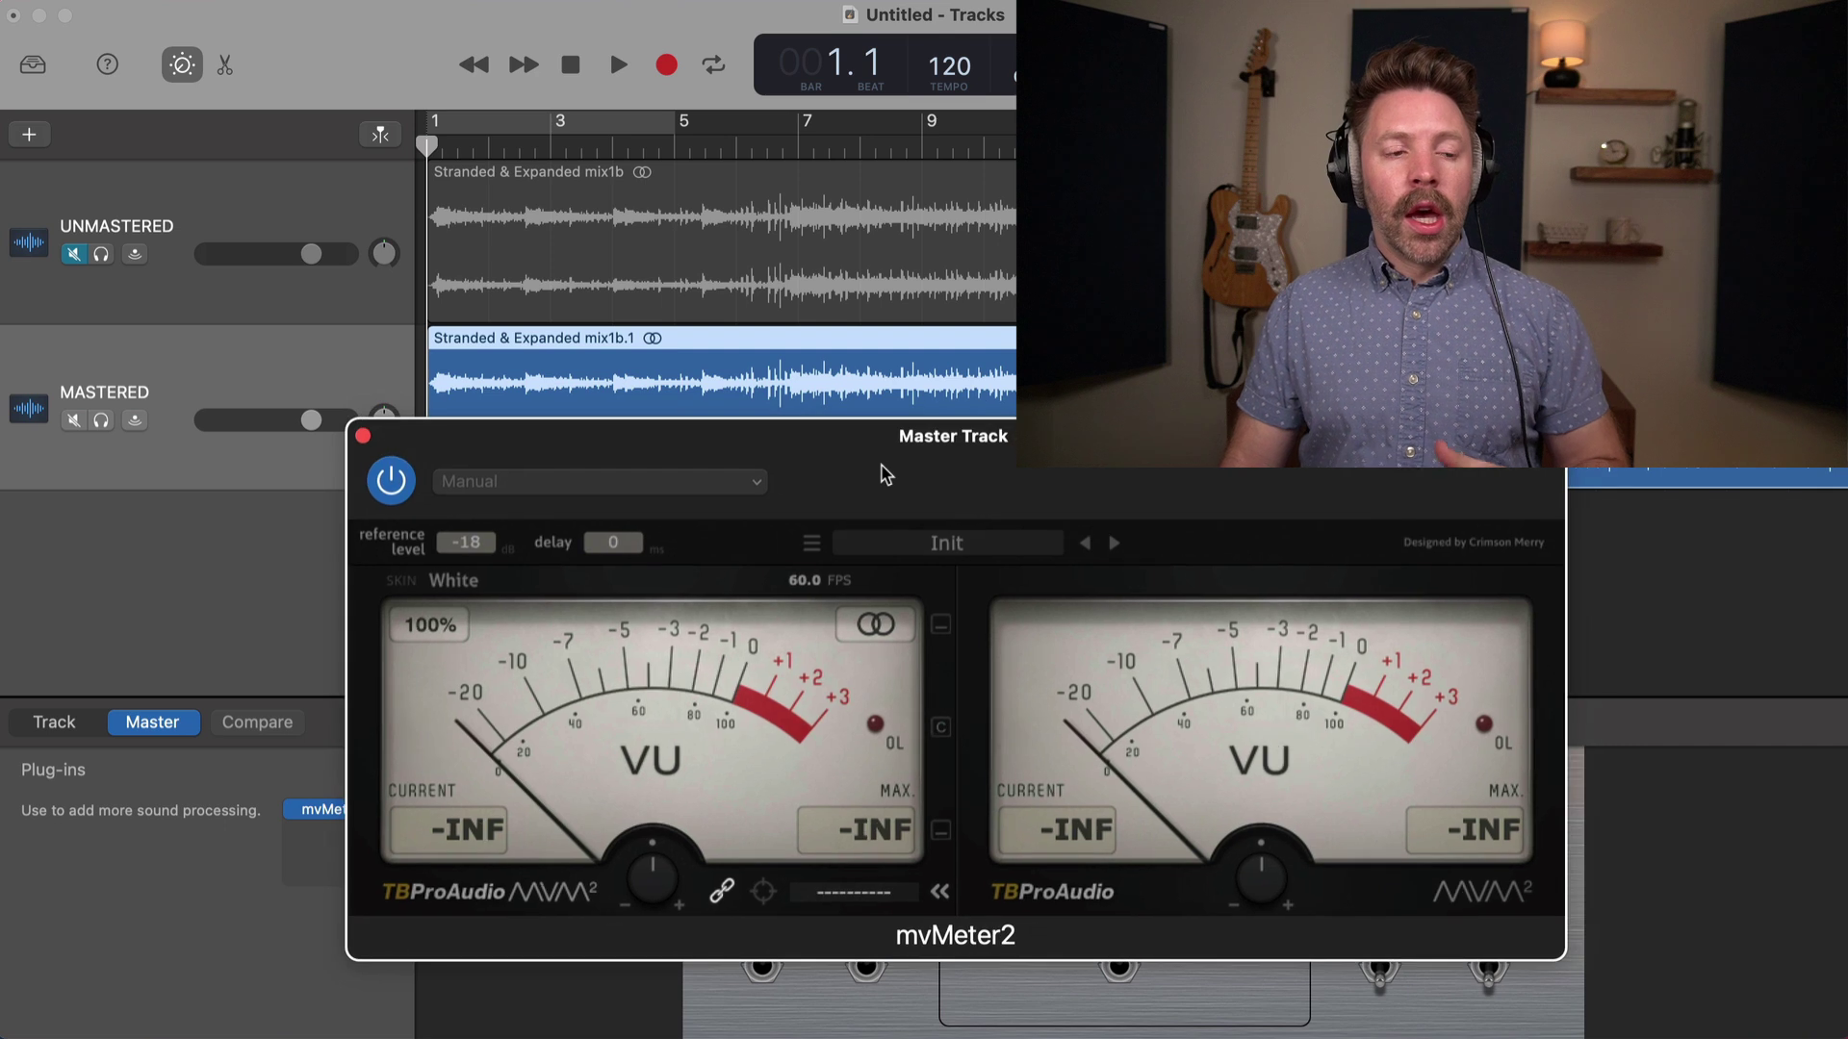
Load mvMeter2's factory preset Pres 6: RMS Standard, leaving the meter type unchanged
left_click(653, 481)
mouse_move(567, 631)
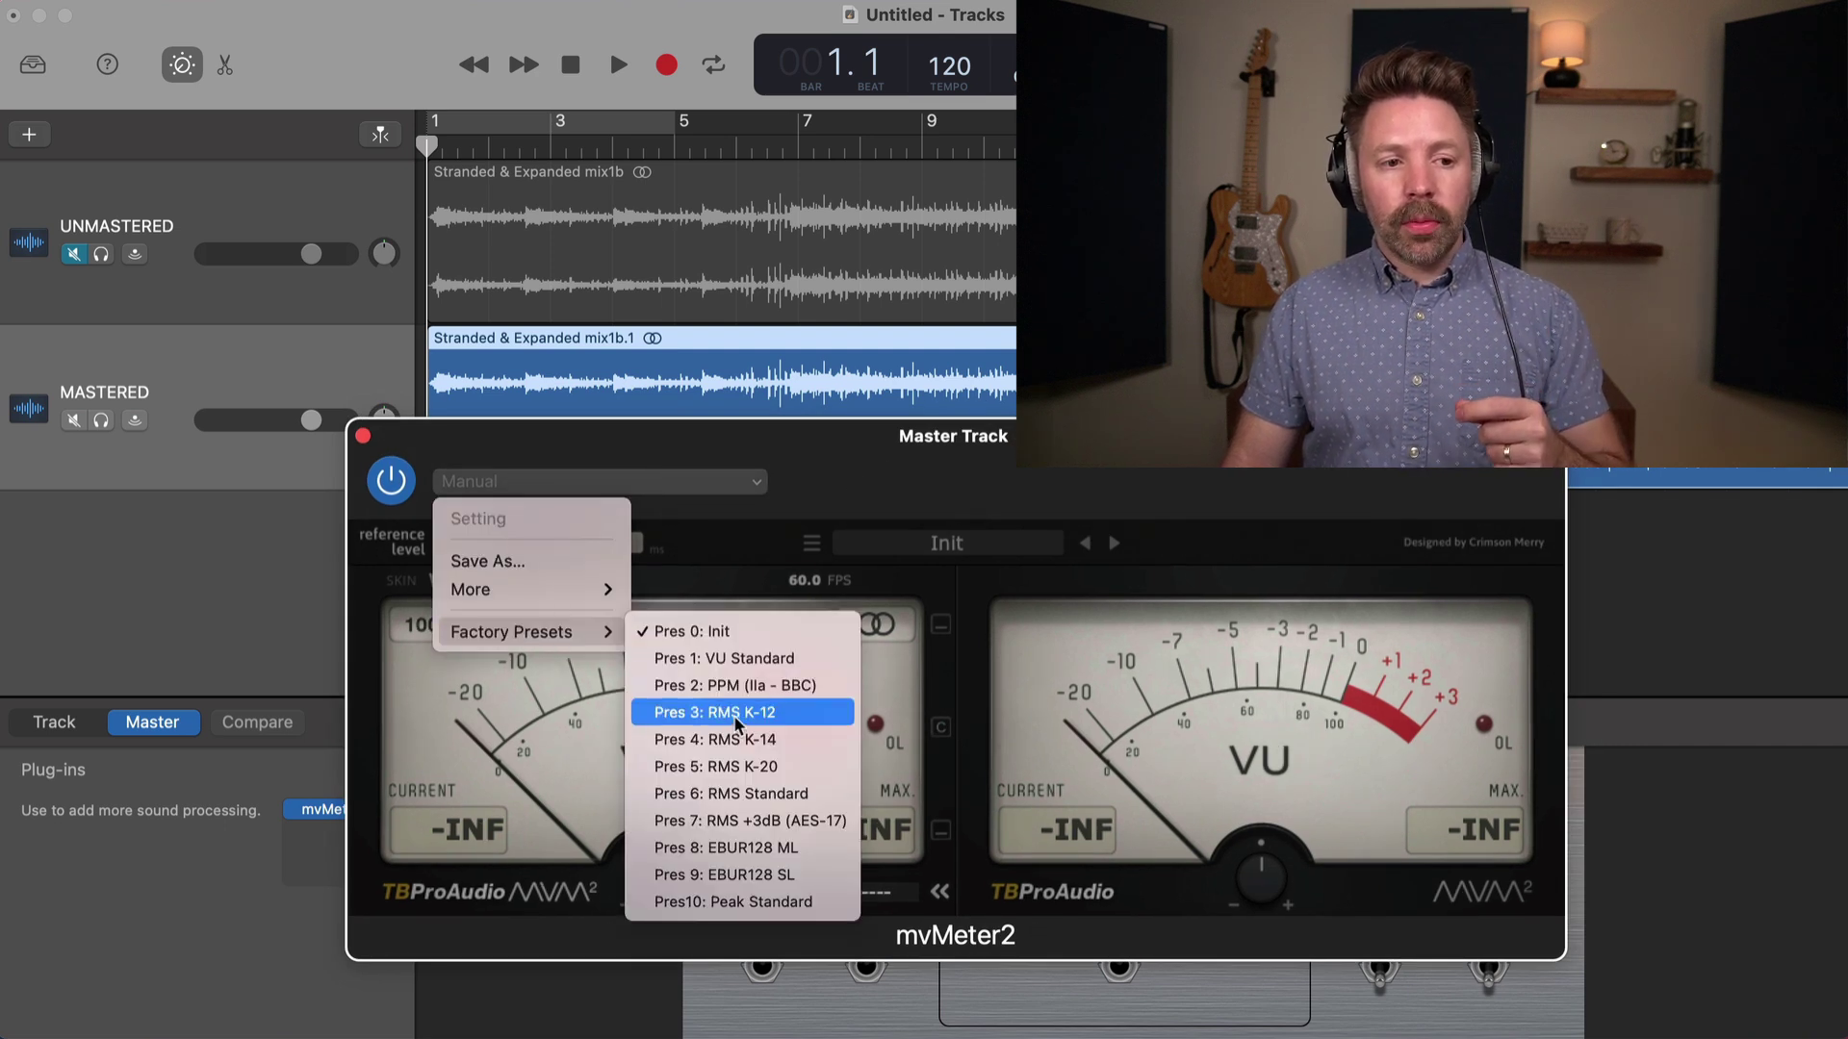
left_click(816, 795)
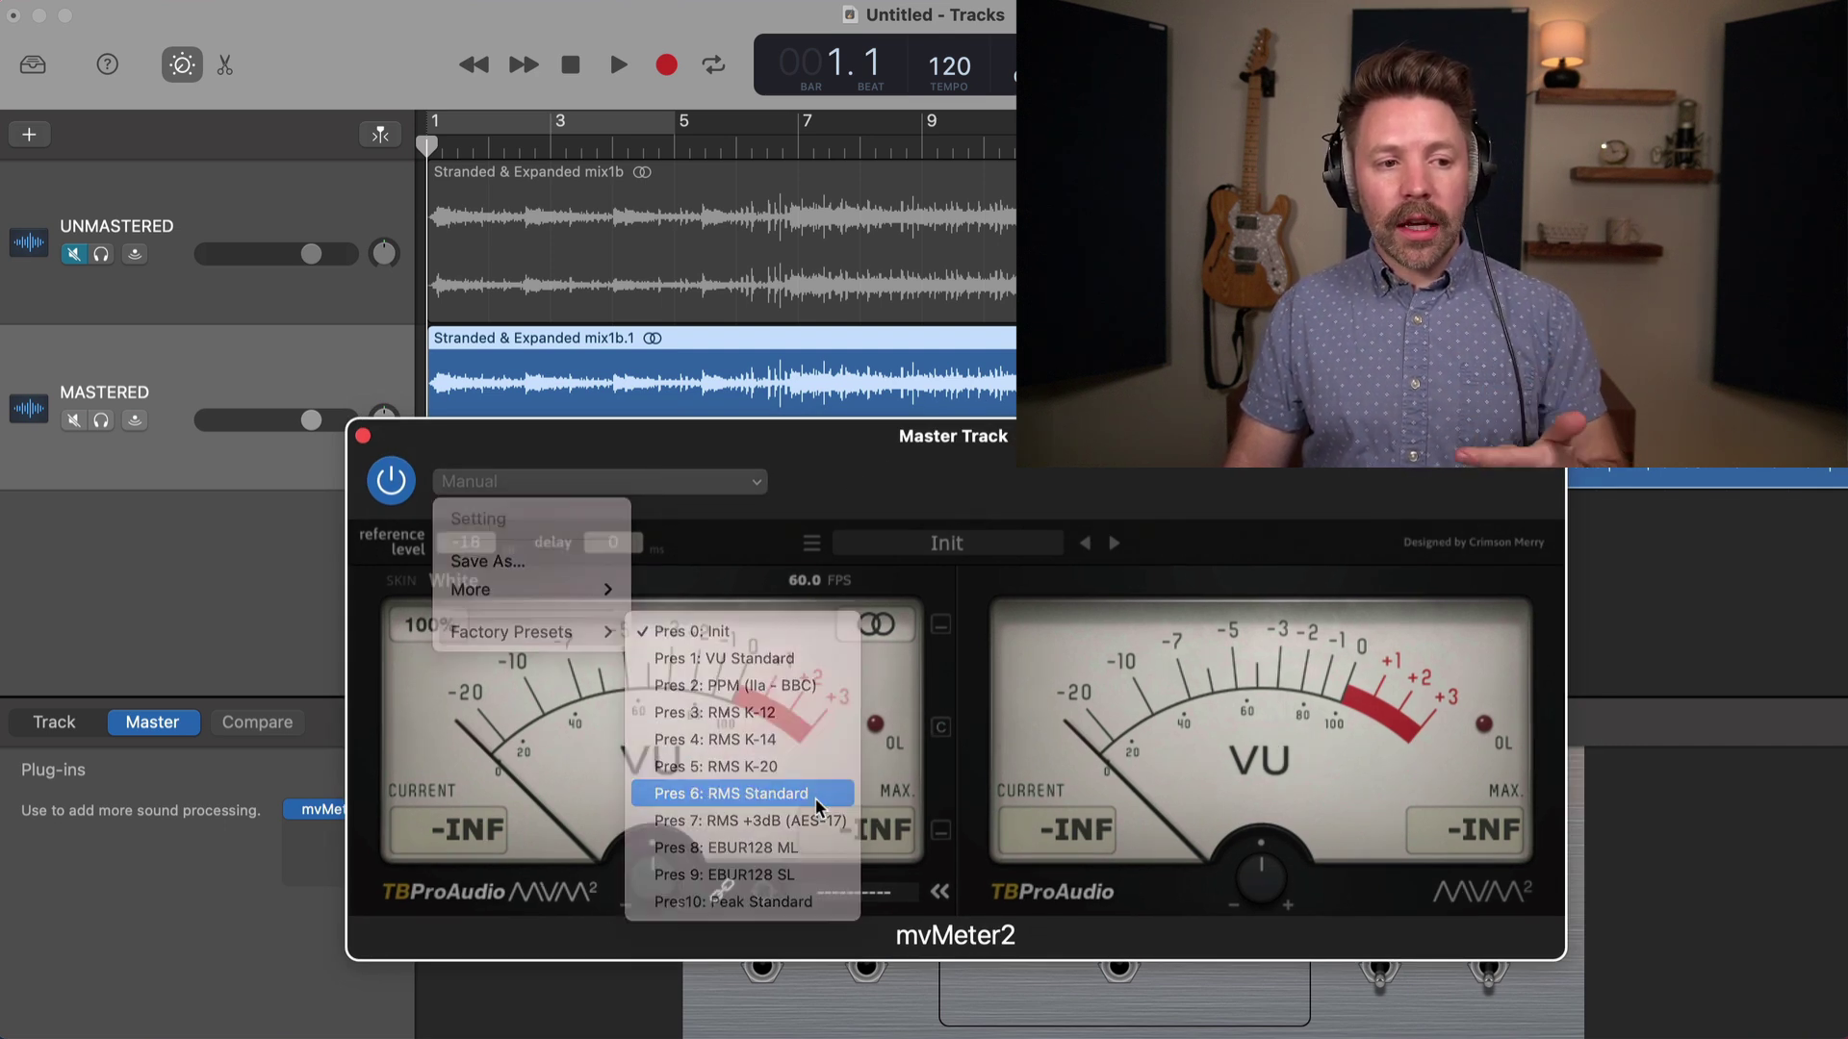
left_click(811, 545)
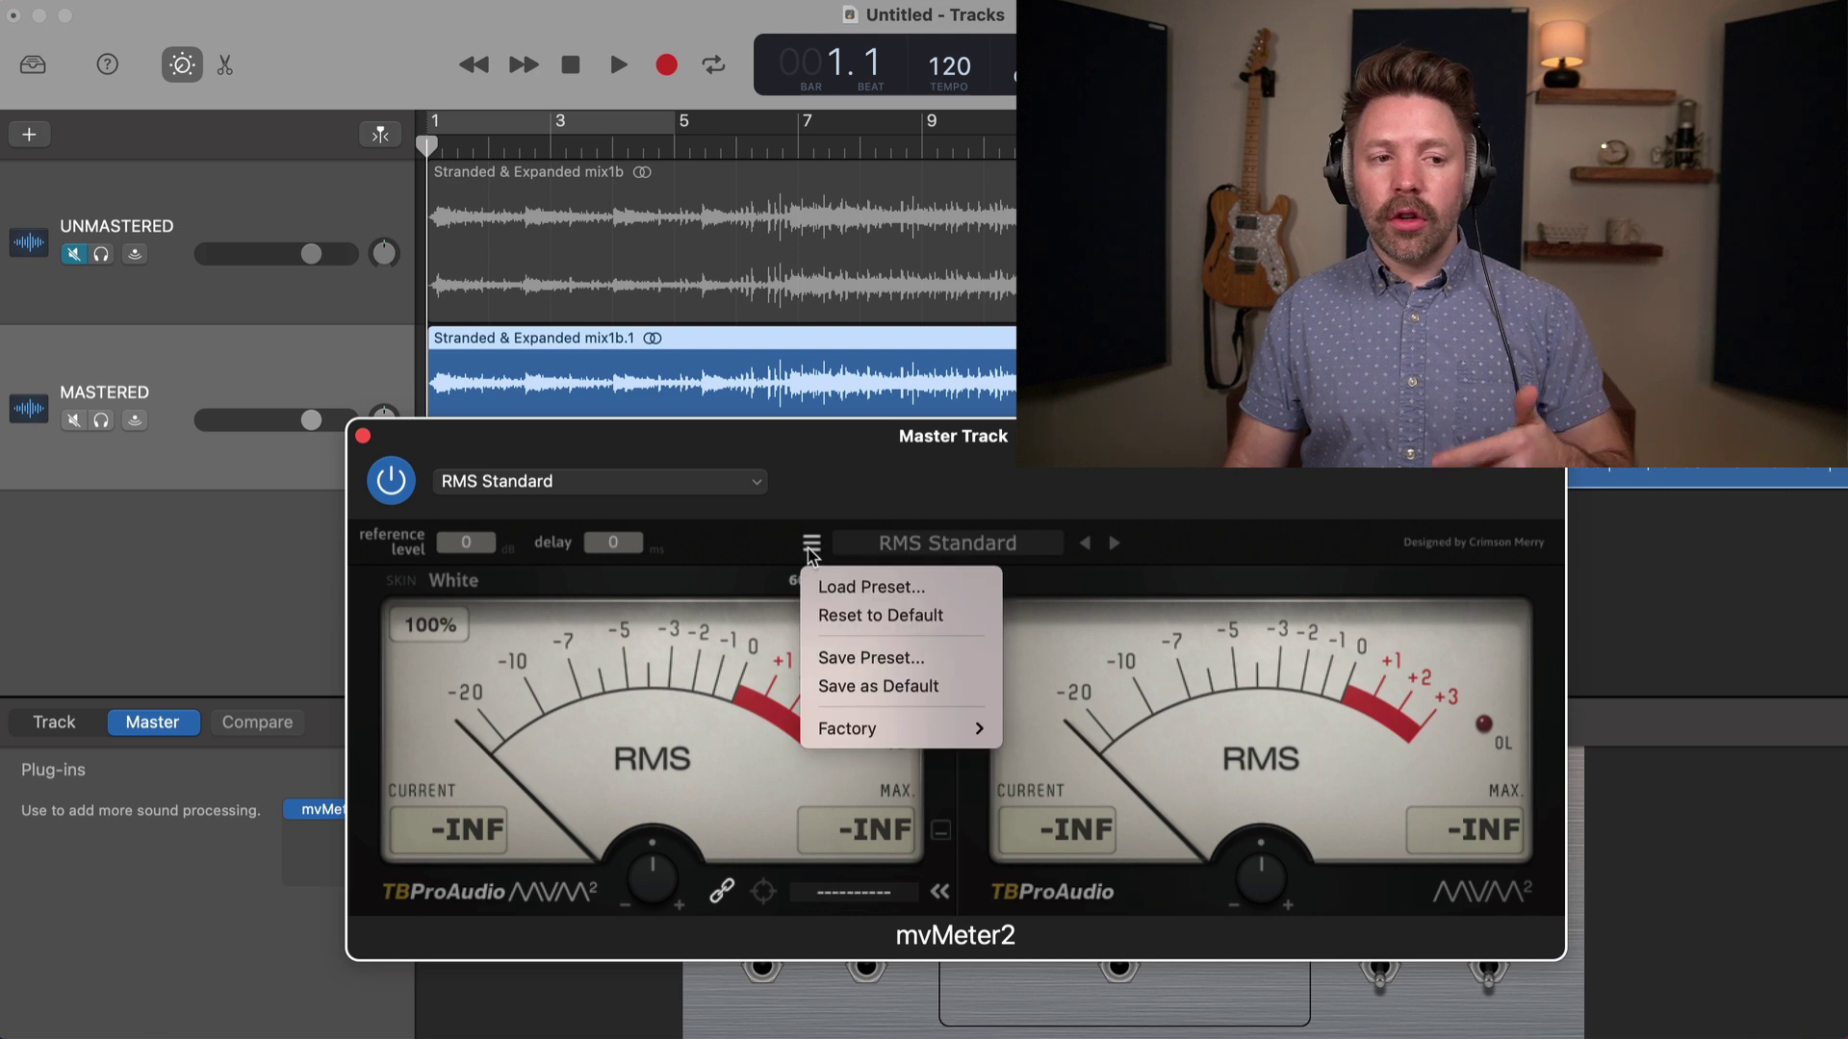
mouse_move(874, 723)
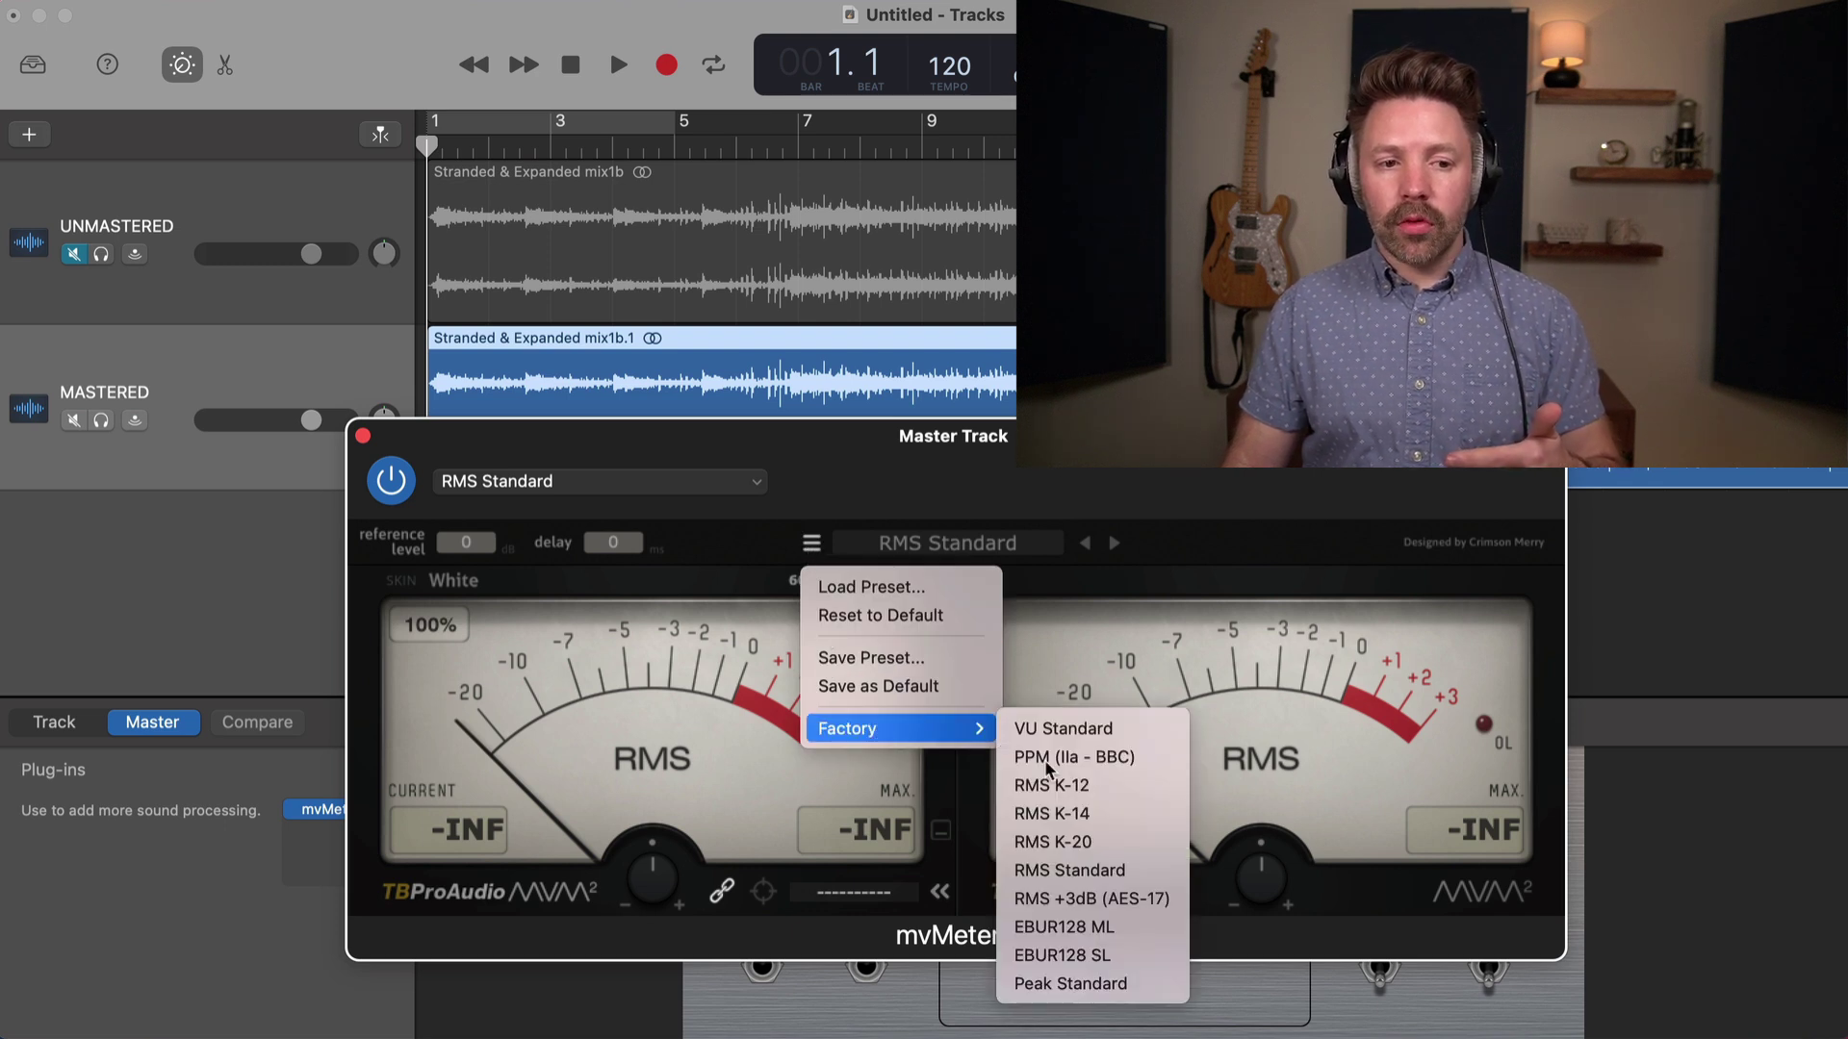
left_click(1145, 871)
left_click(680, 764)
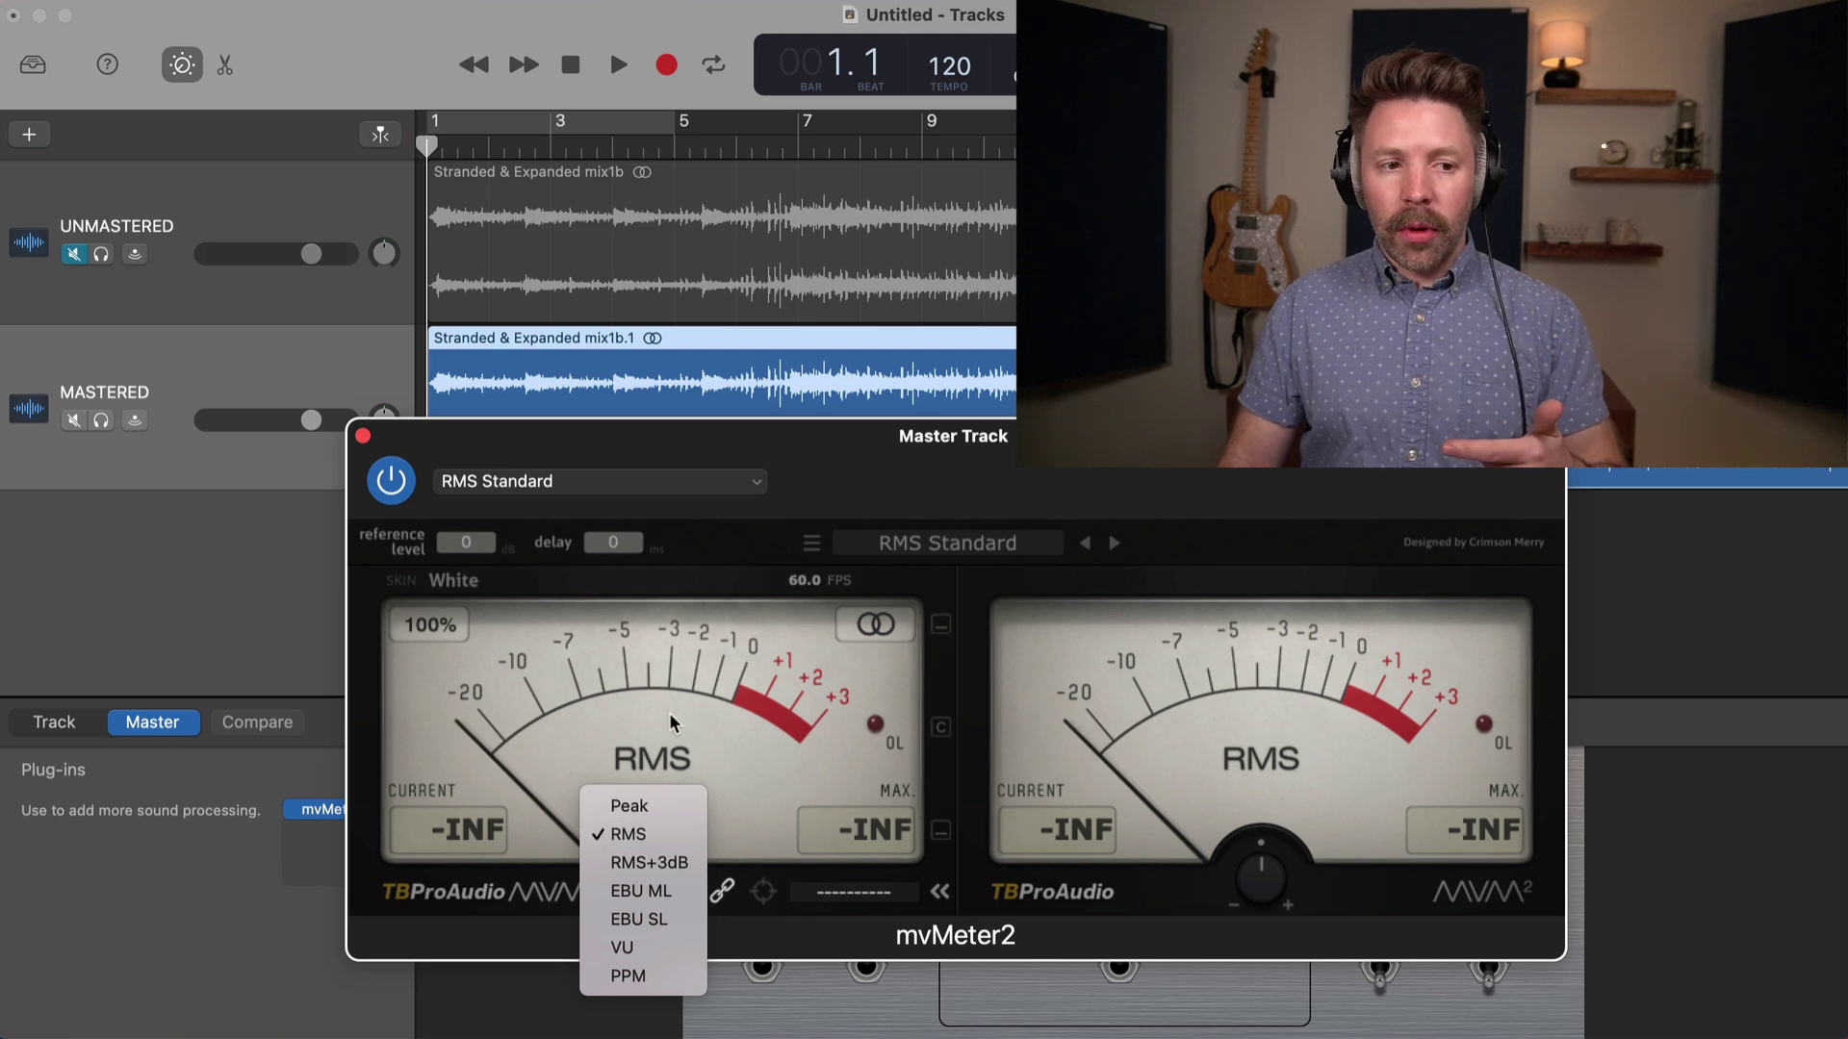
left_click(669, 836)
left_click(677, 765)
left_click_drag(369, 466, 354, 473)
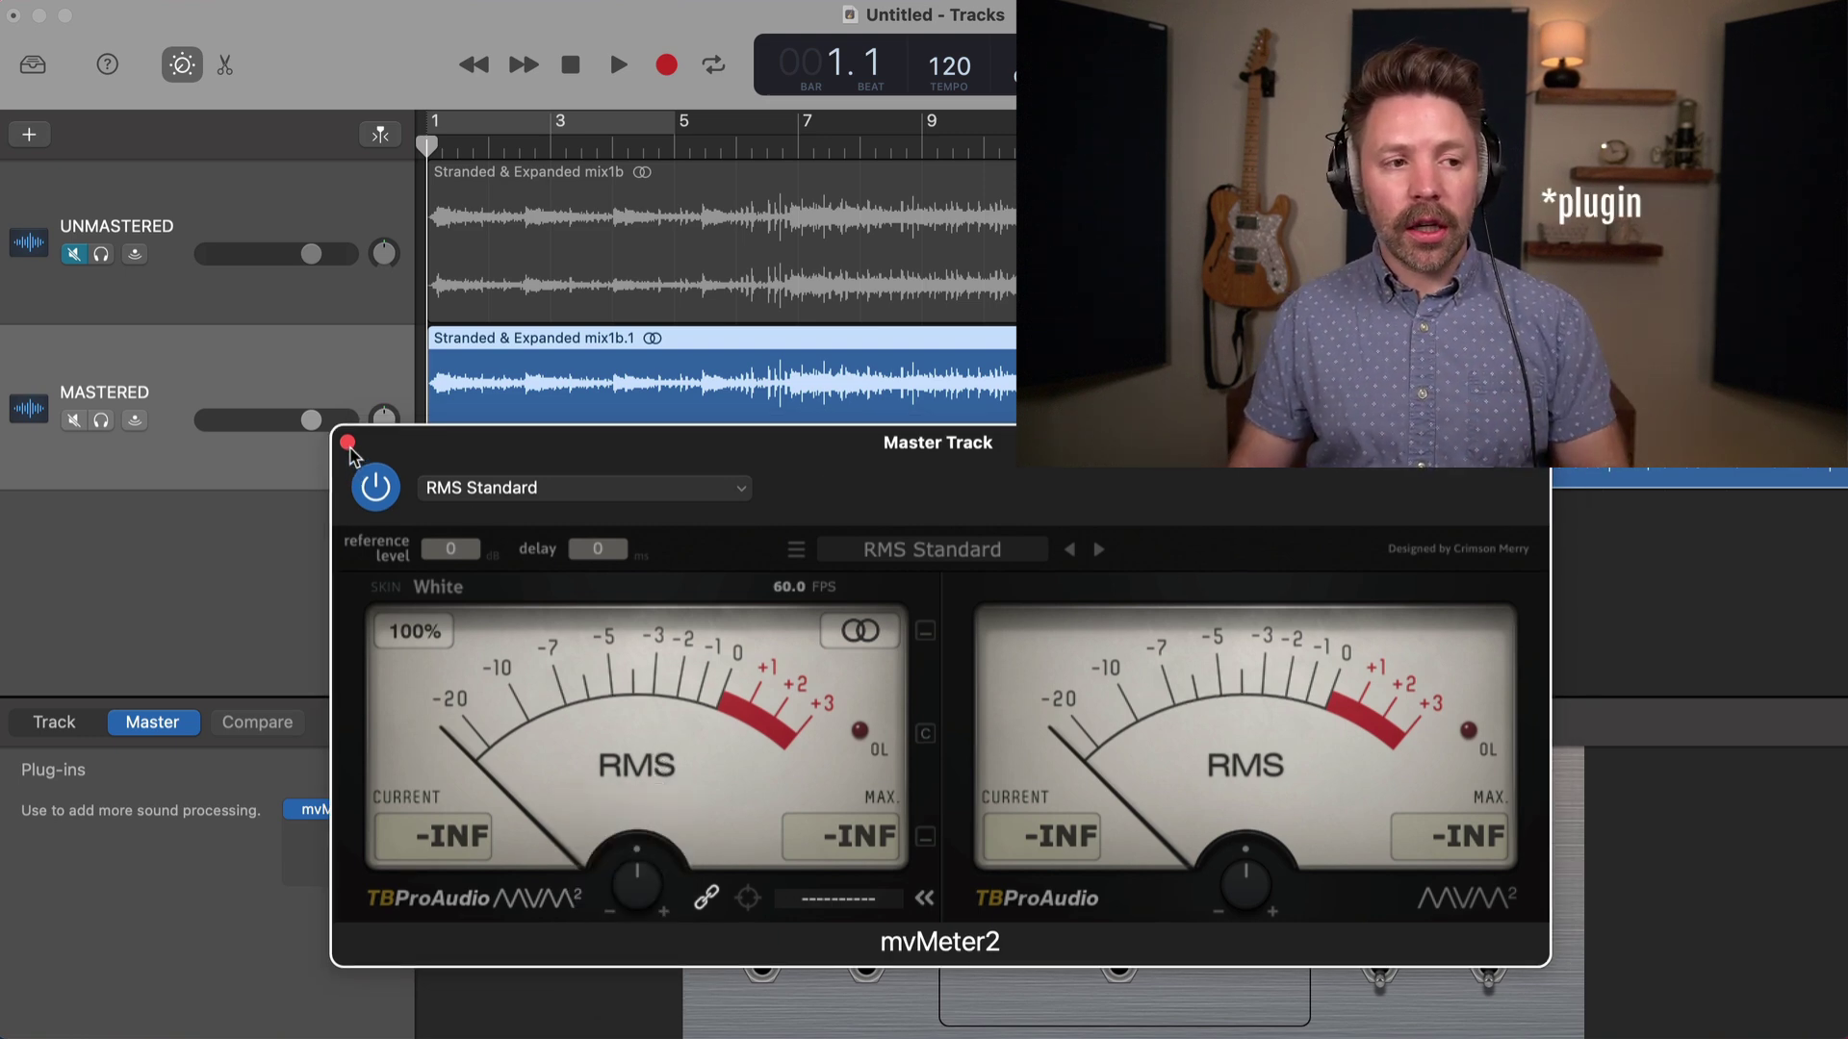
Close mvMeter2 and insert Youlean Loudness Meter 2 in the next master slot
left_click(348, 443)
left_click(375, 845)
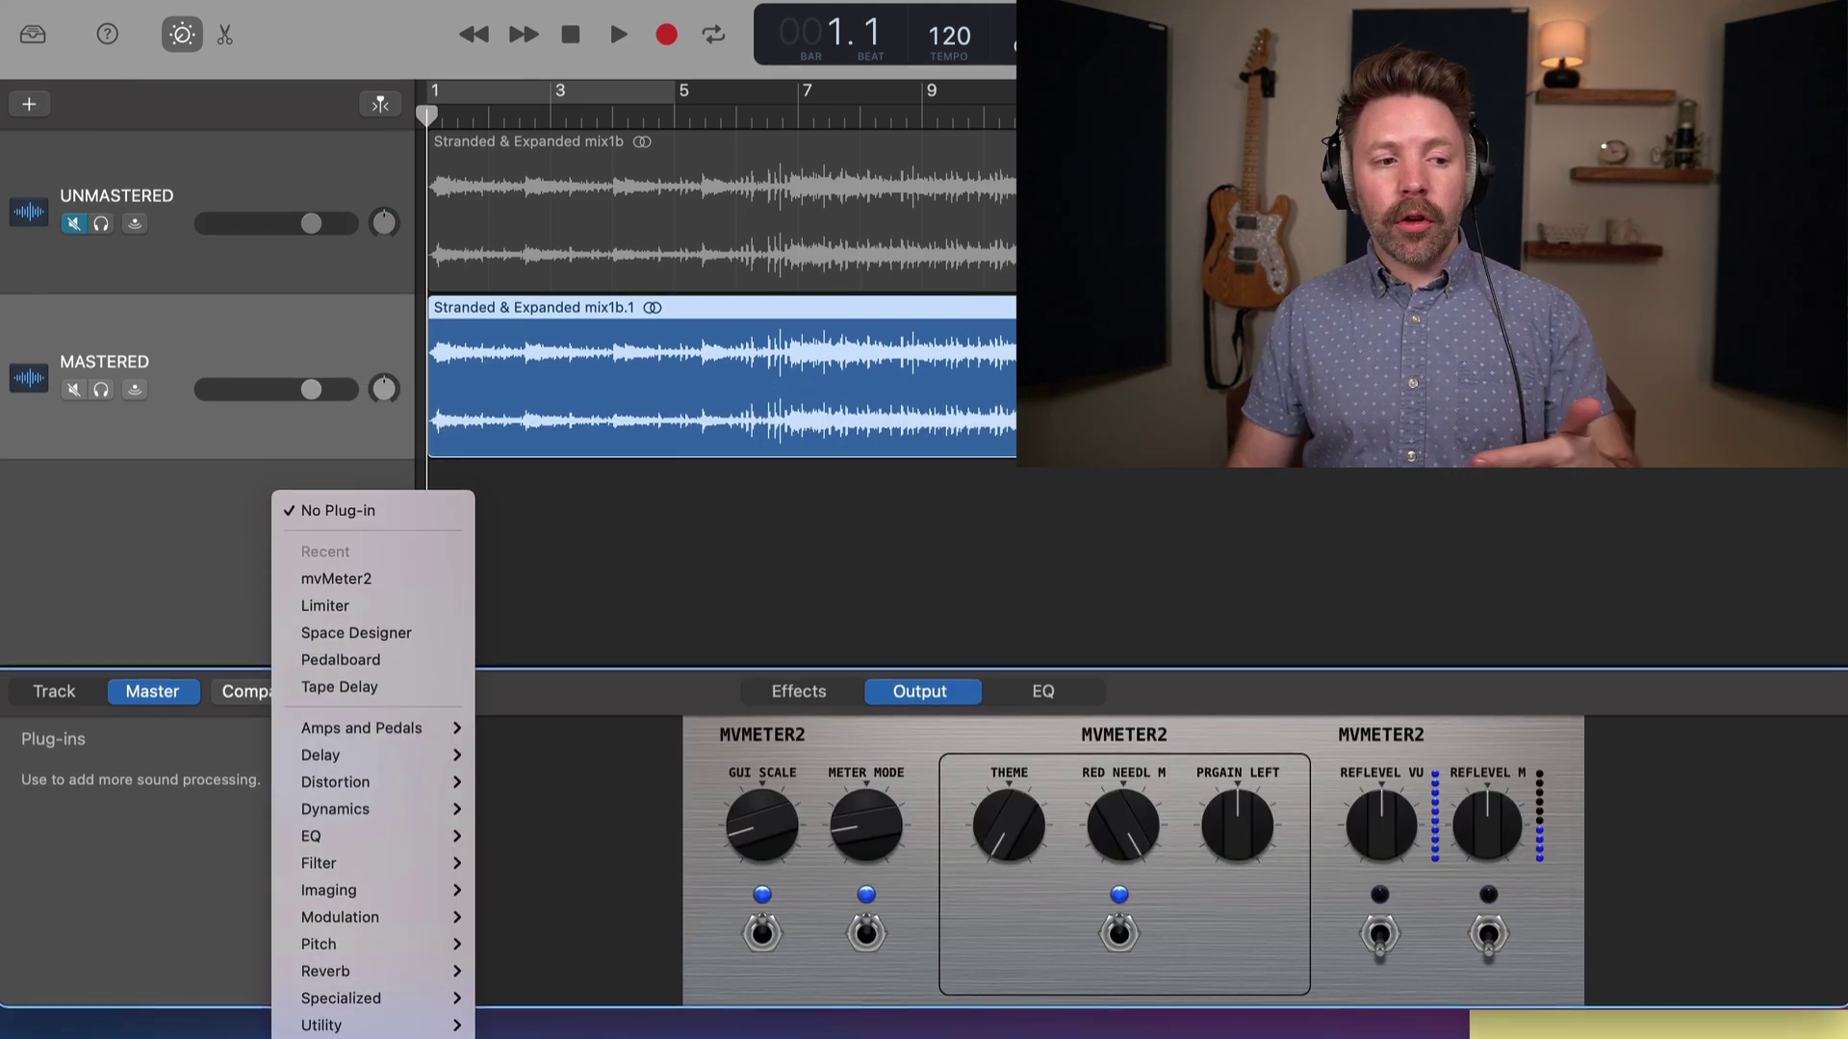
mouse_move(385, 1020)
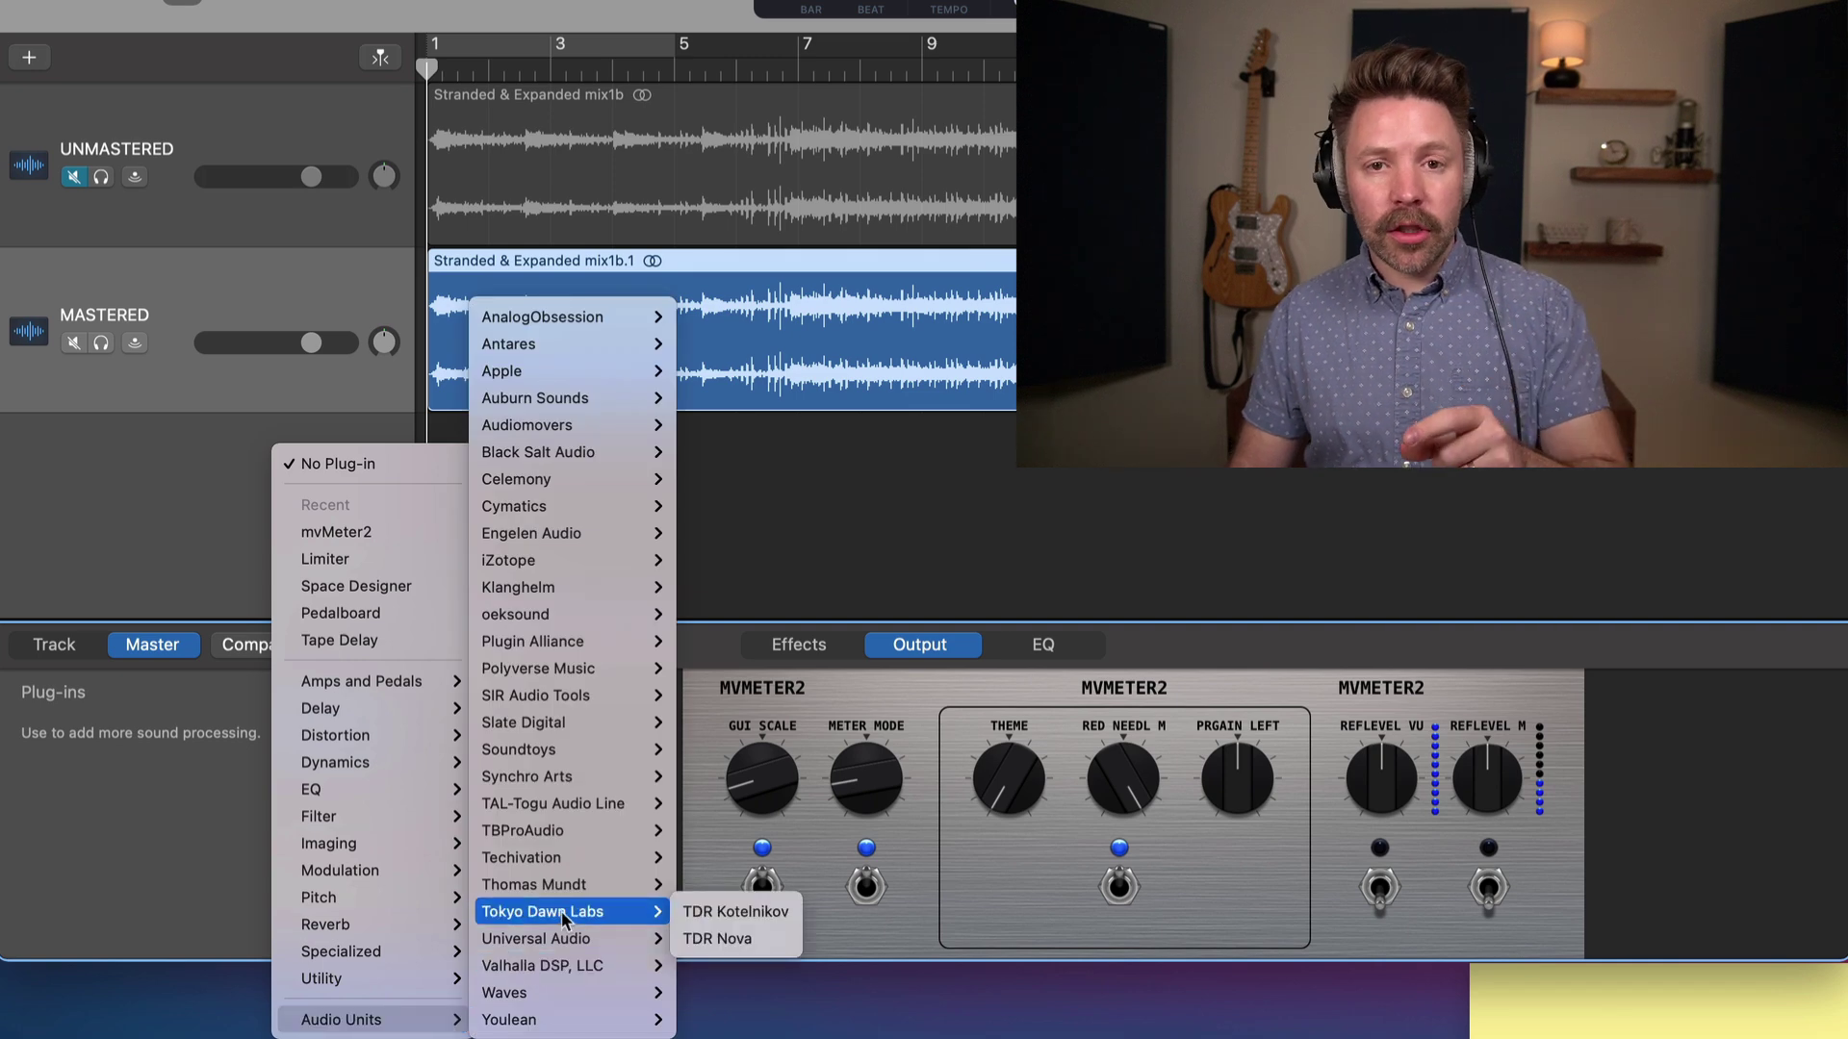
mouse_move(584, 1018)
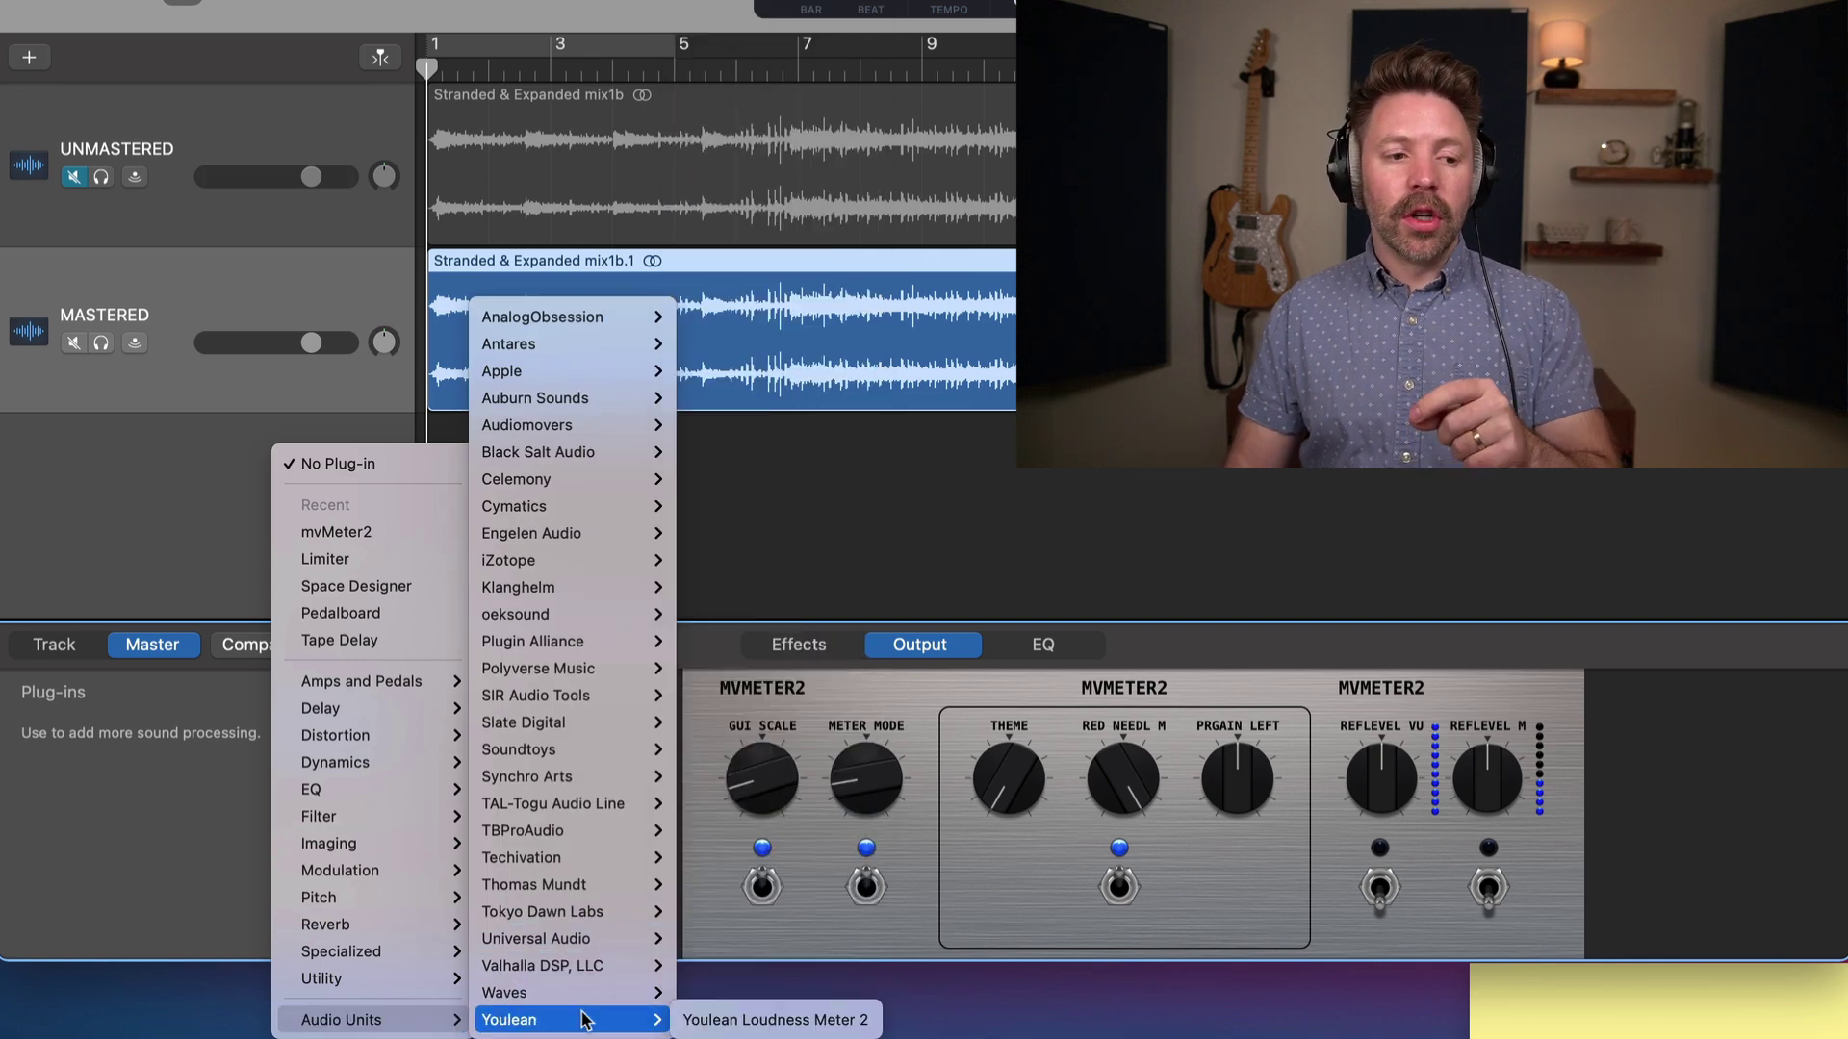
left_click(699, 1028)
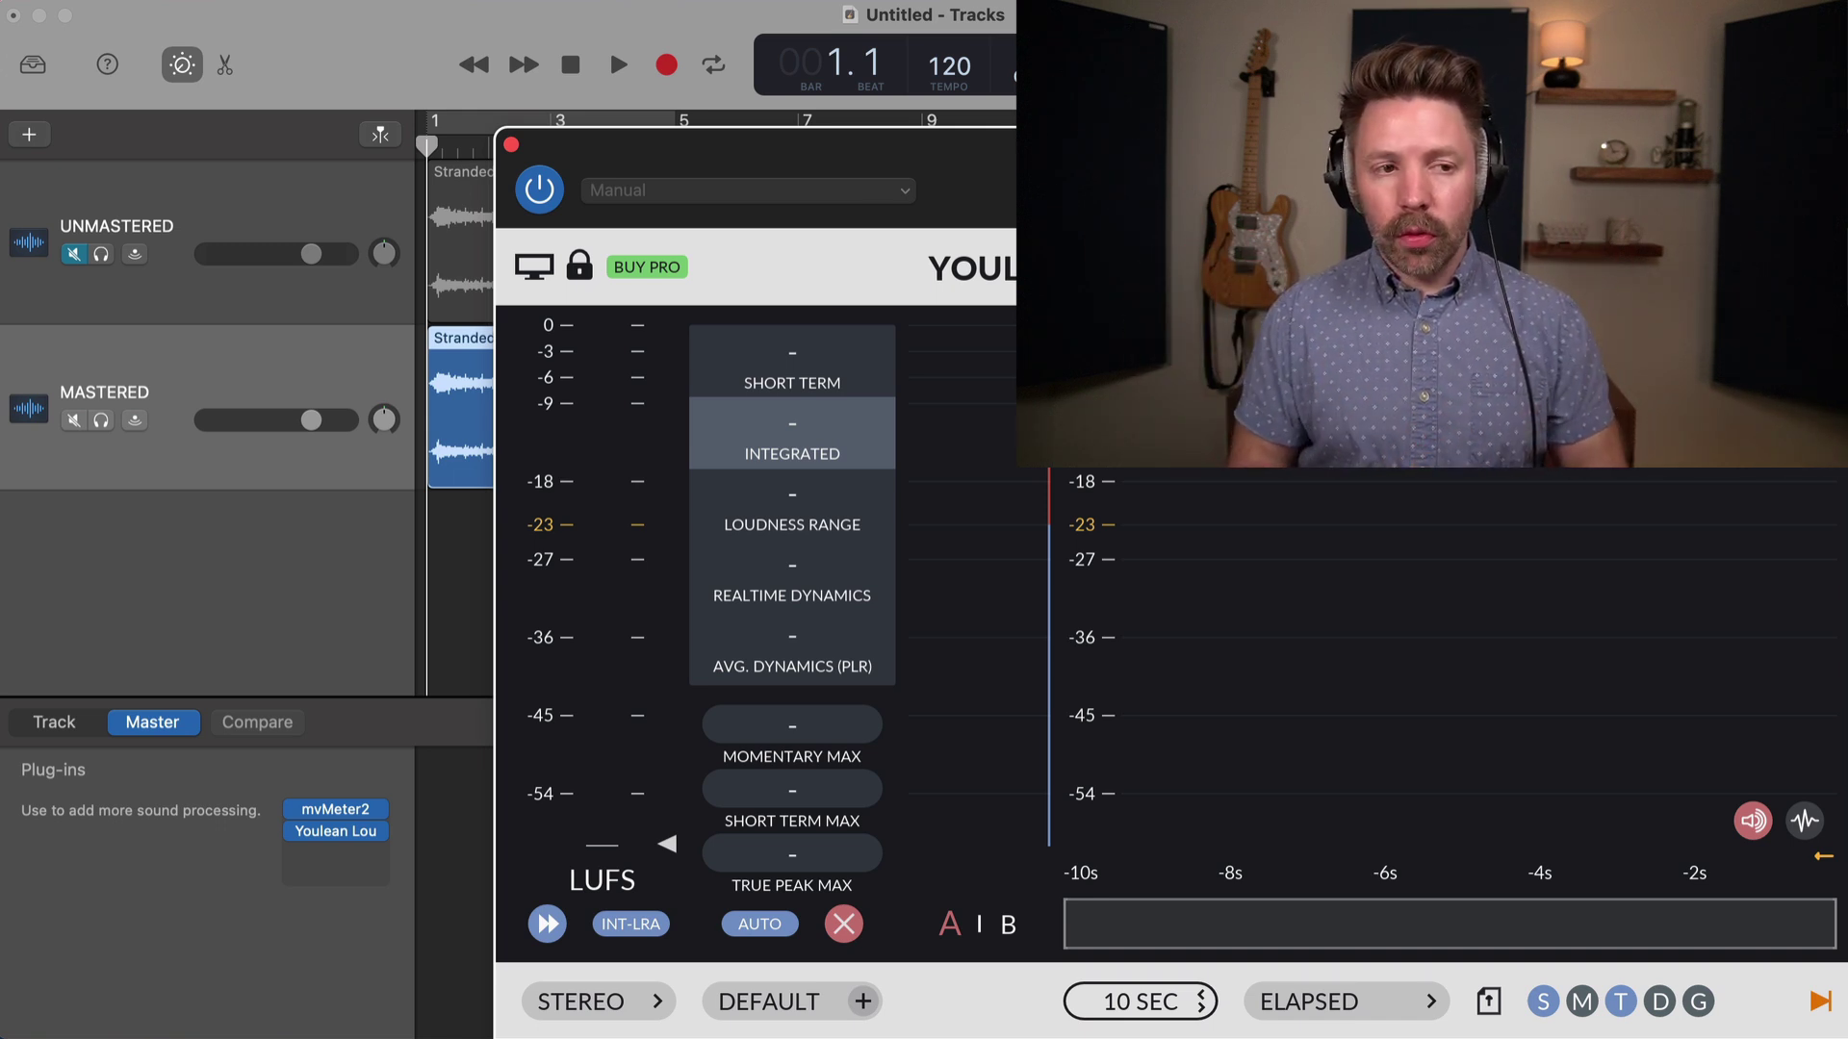
left_click(511, 145)
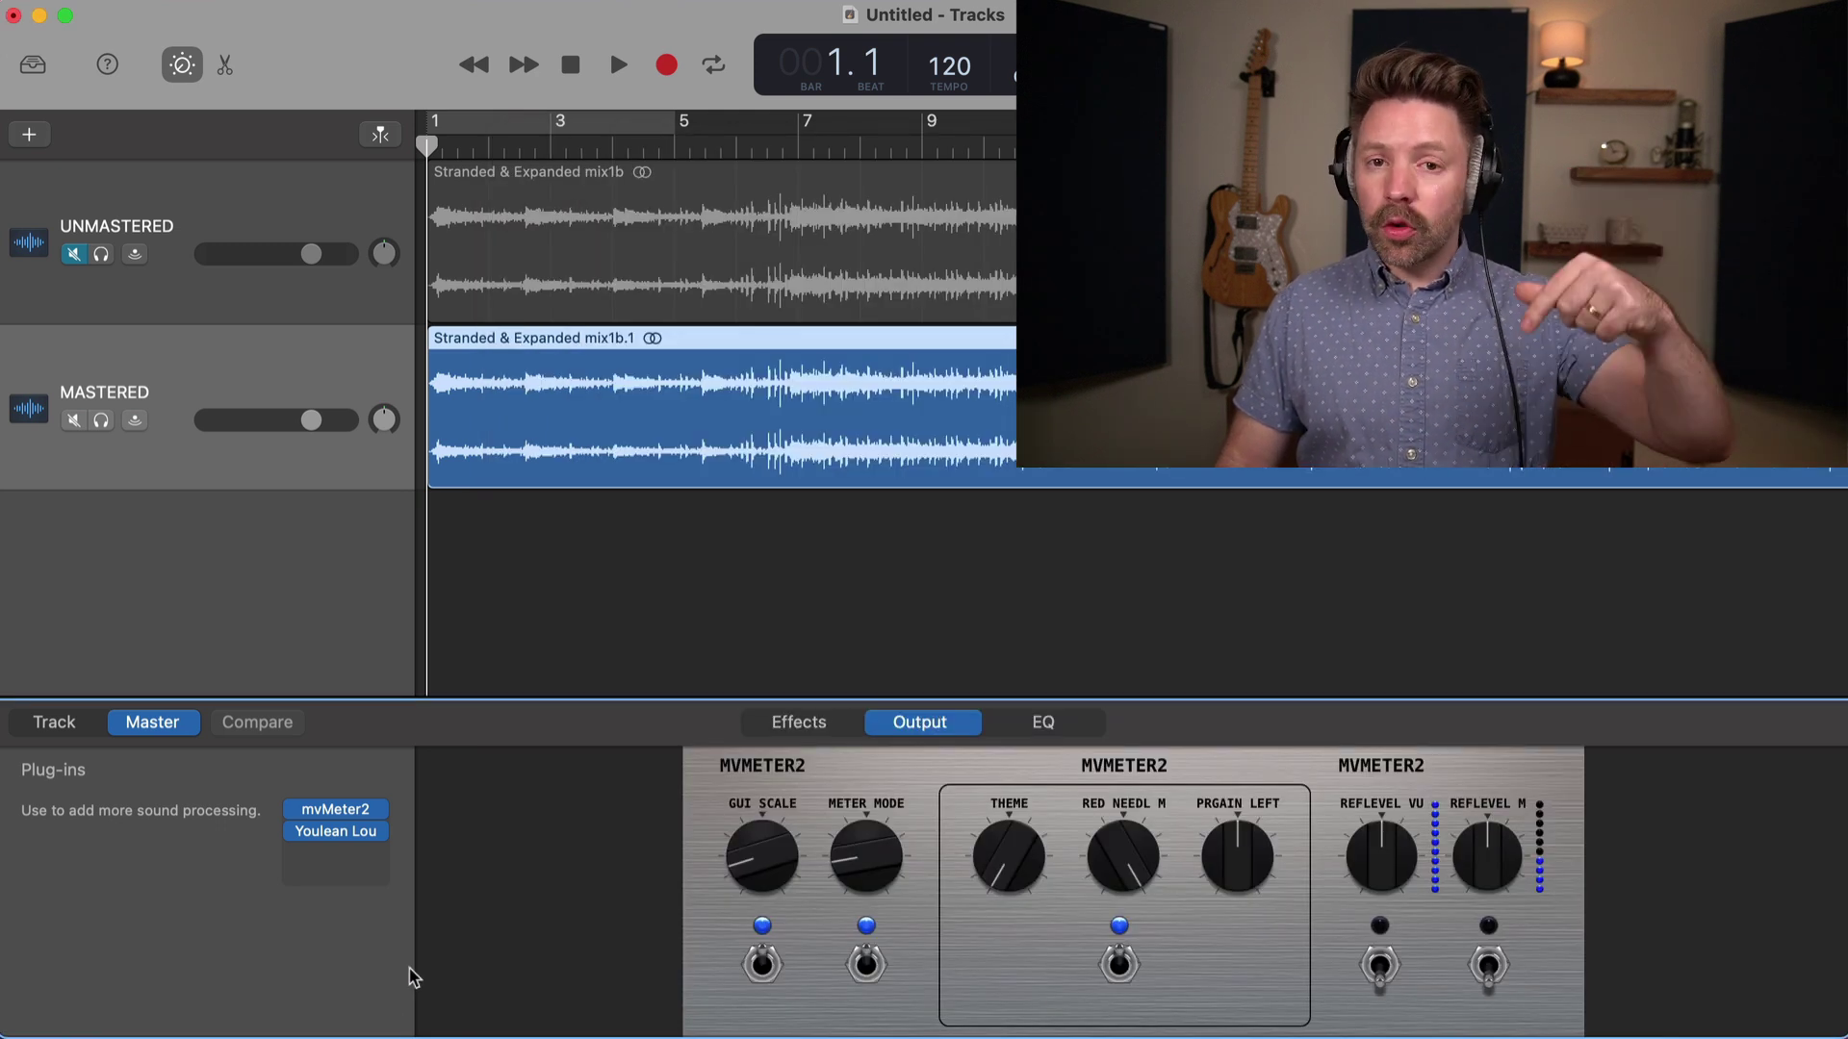
Review the master meters, moving the Youlean window toward the top before closing it
mouse_move(347, 836)
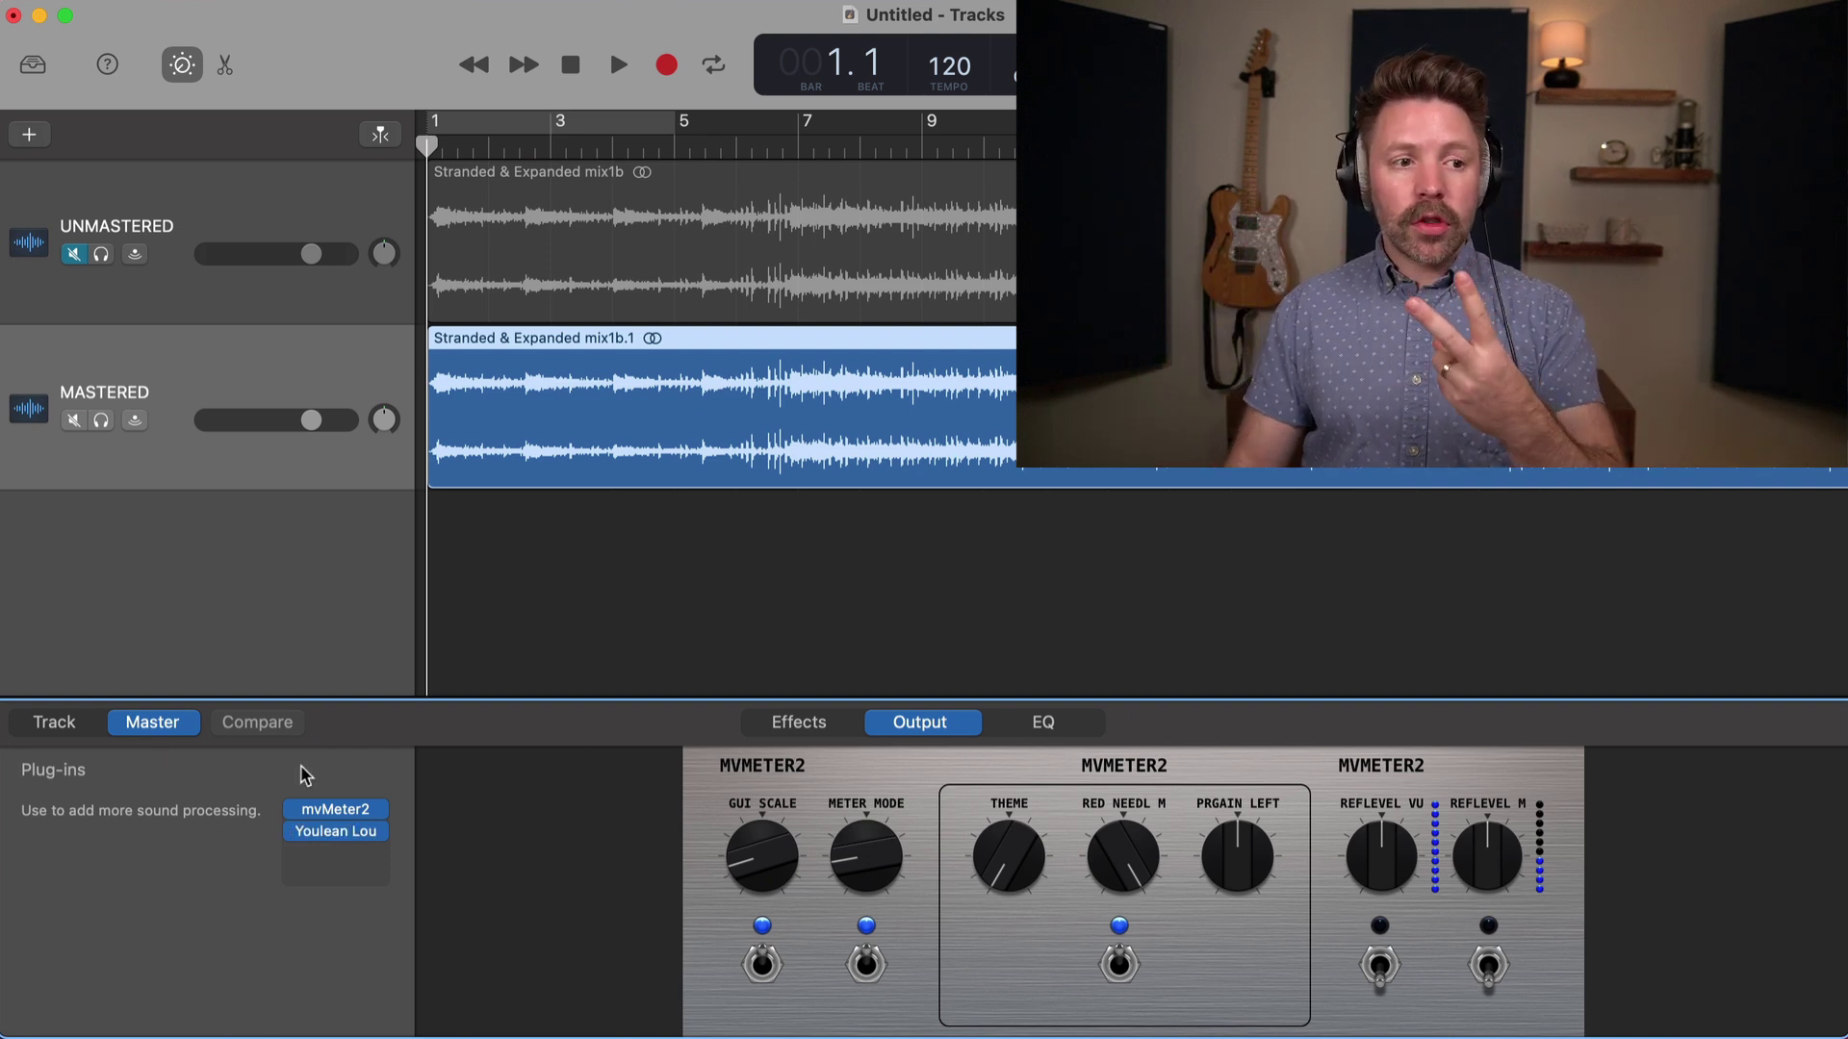
left_click(334, 814)
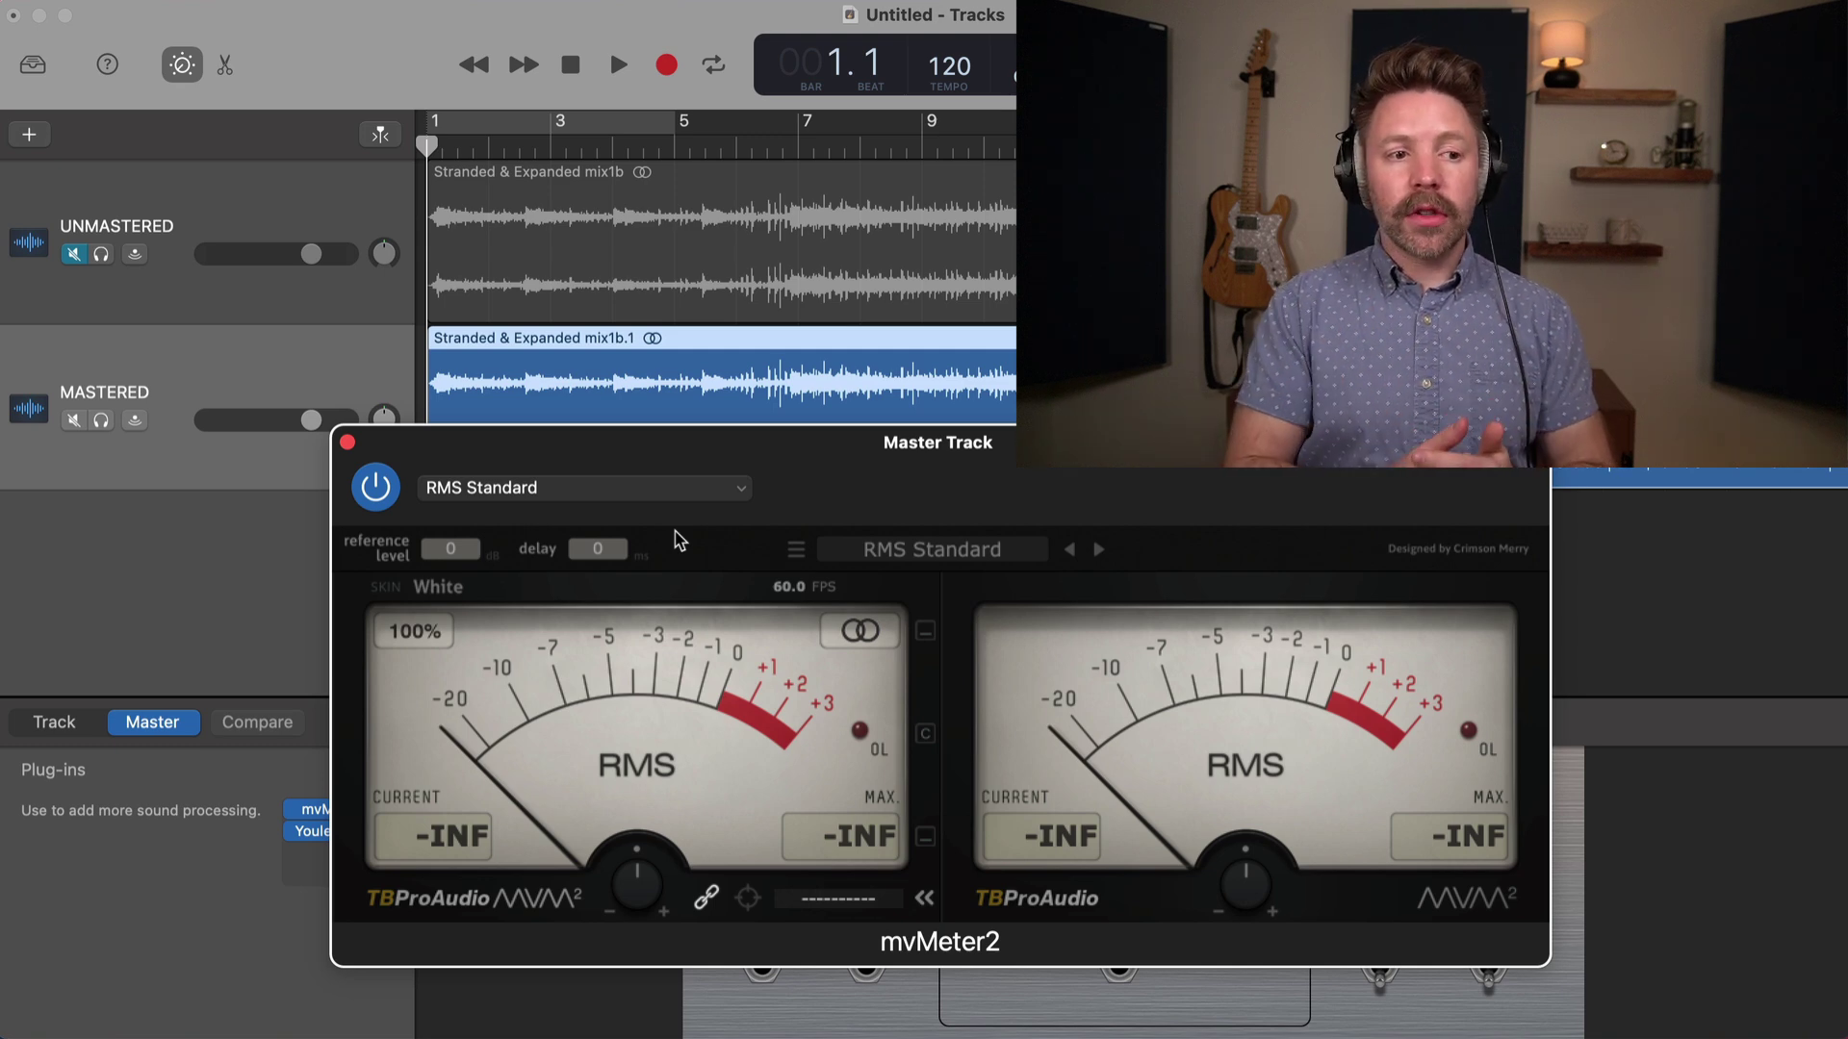
left_click(317, 831)
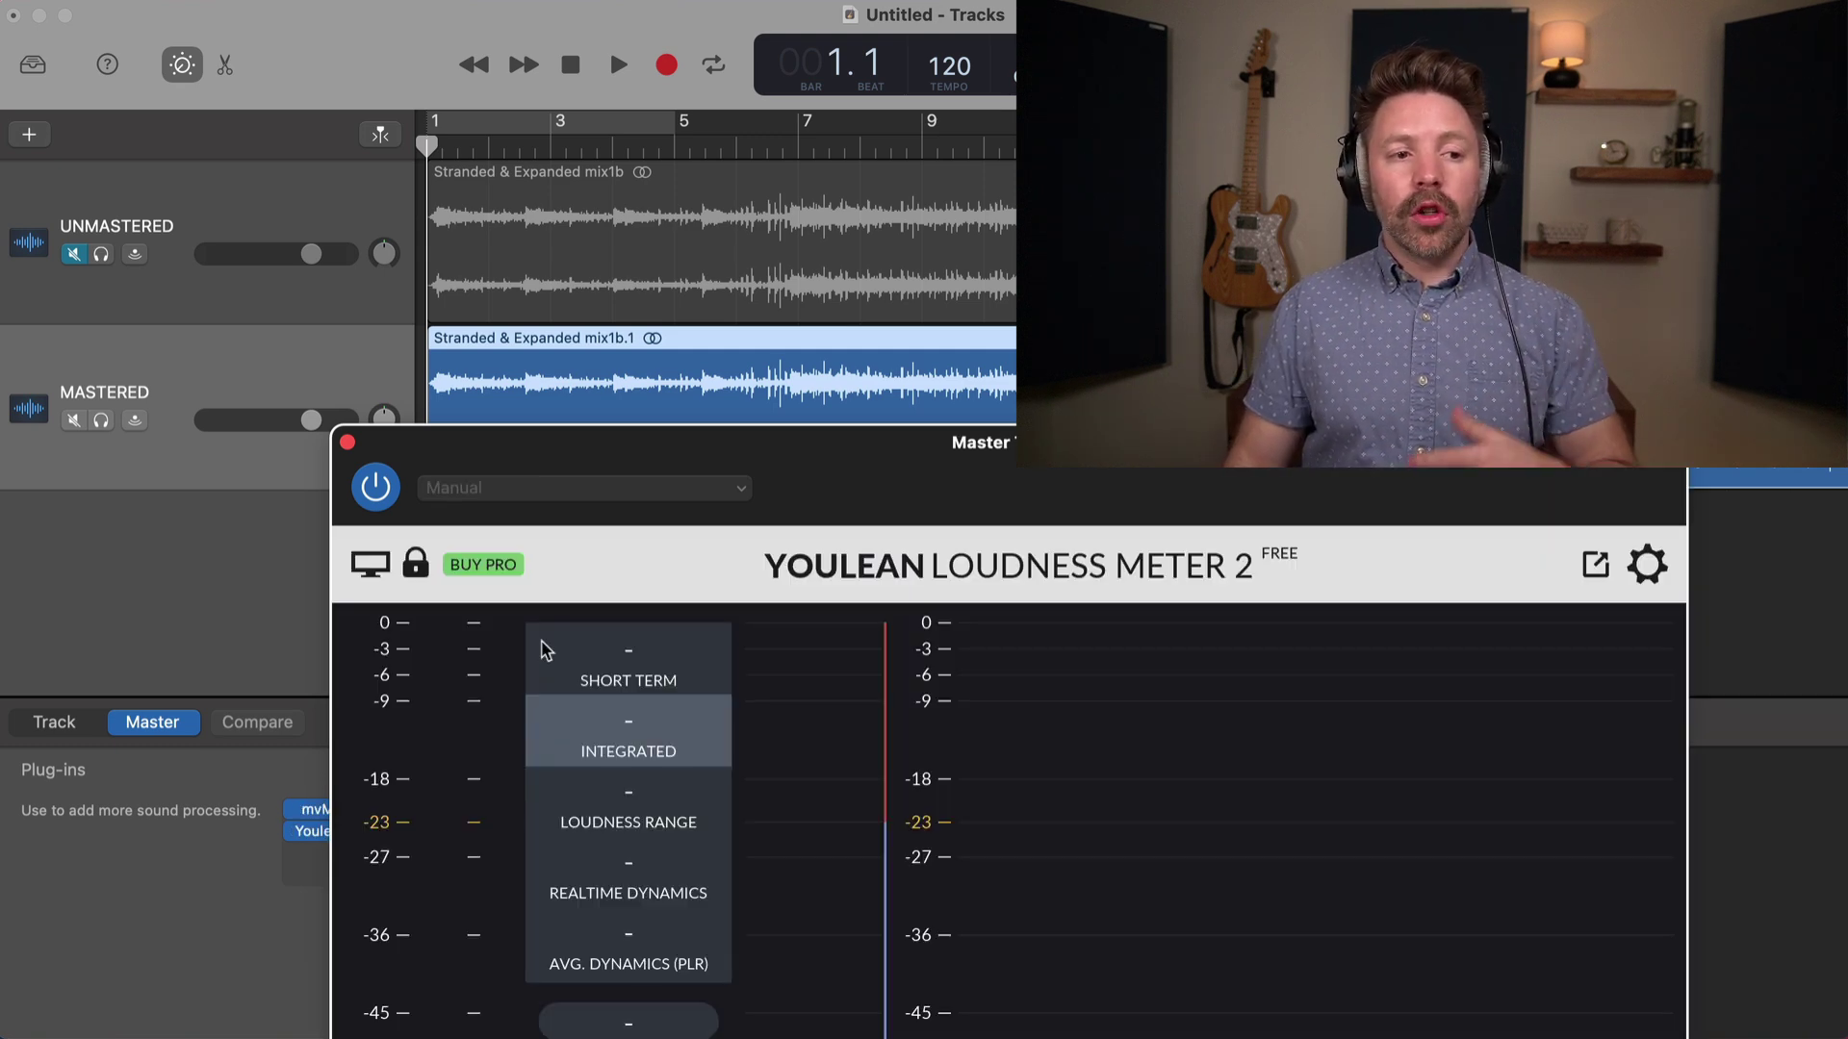
left_click_drag(953, 456, 819, 82)
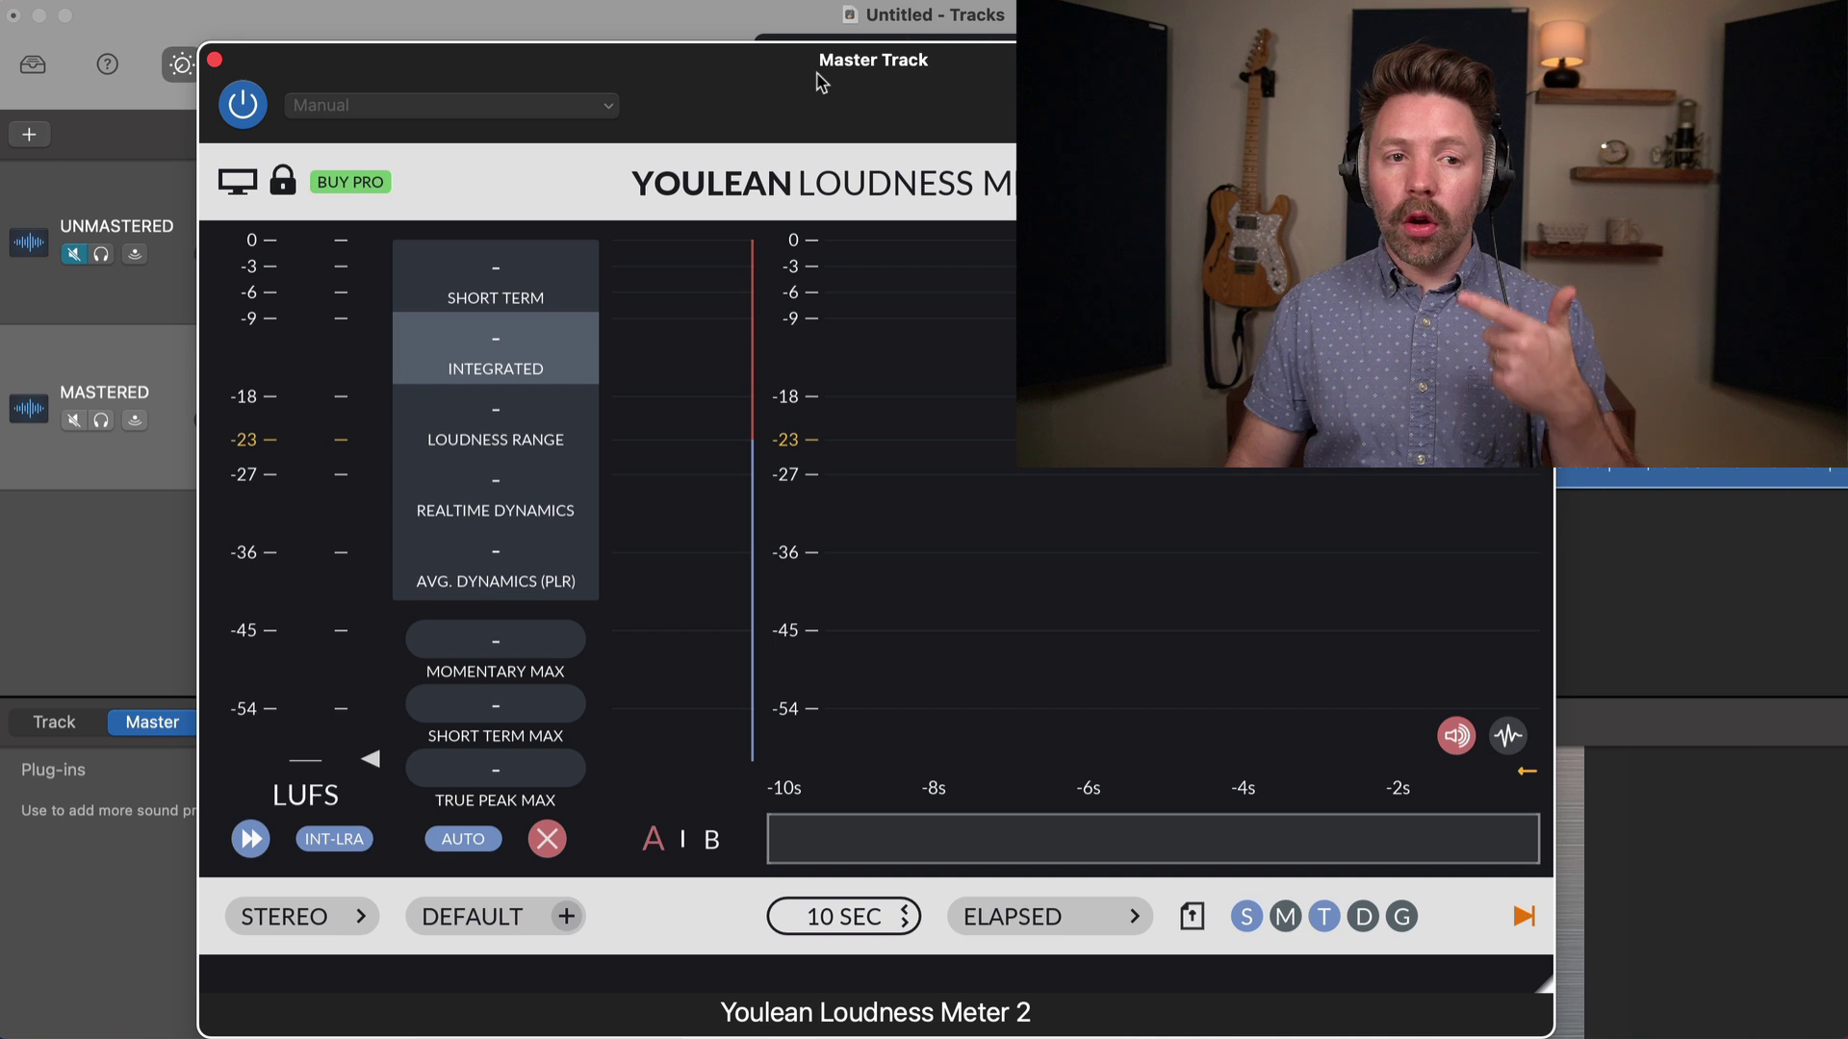
left_click(214, 59)
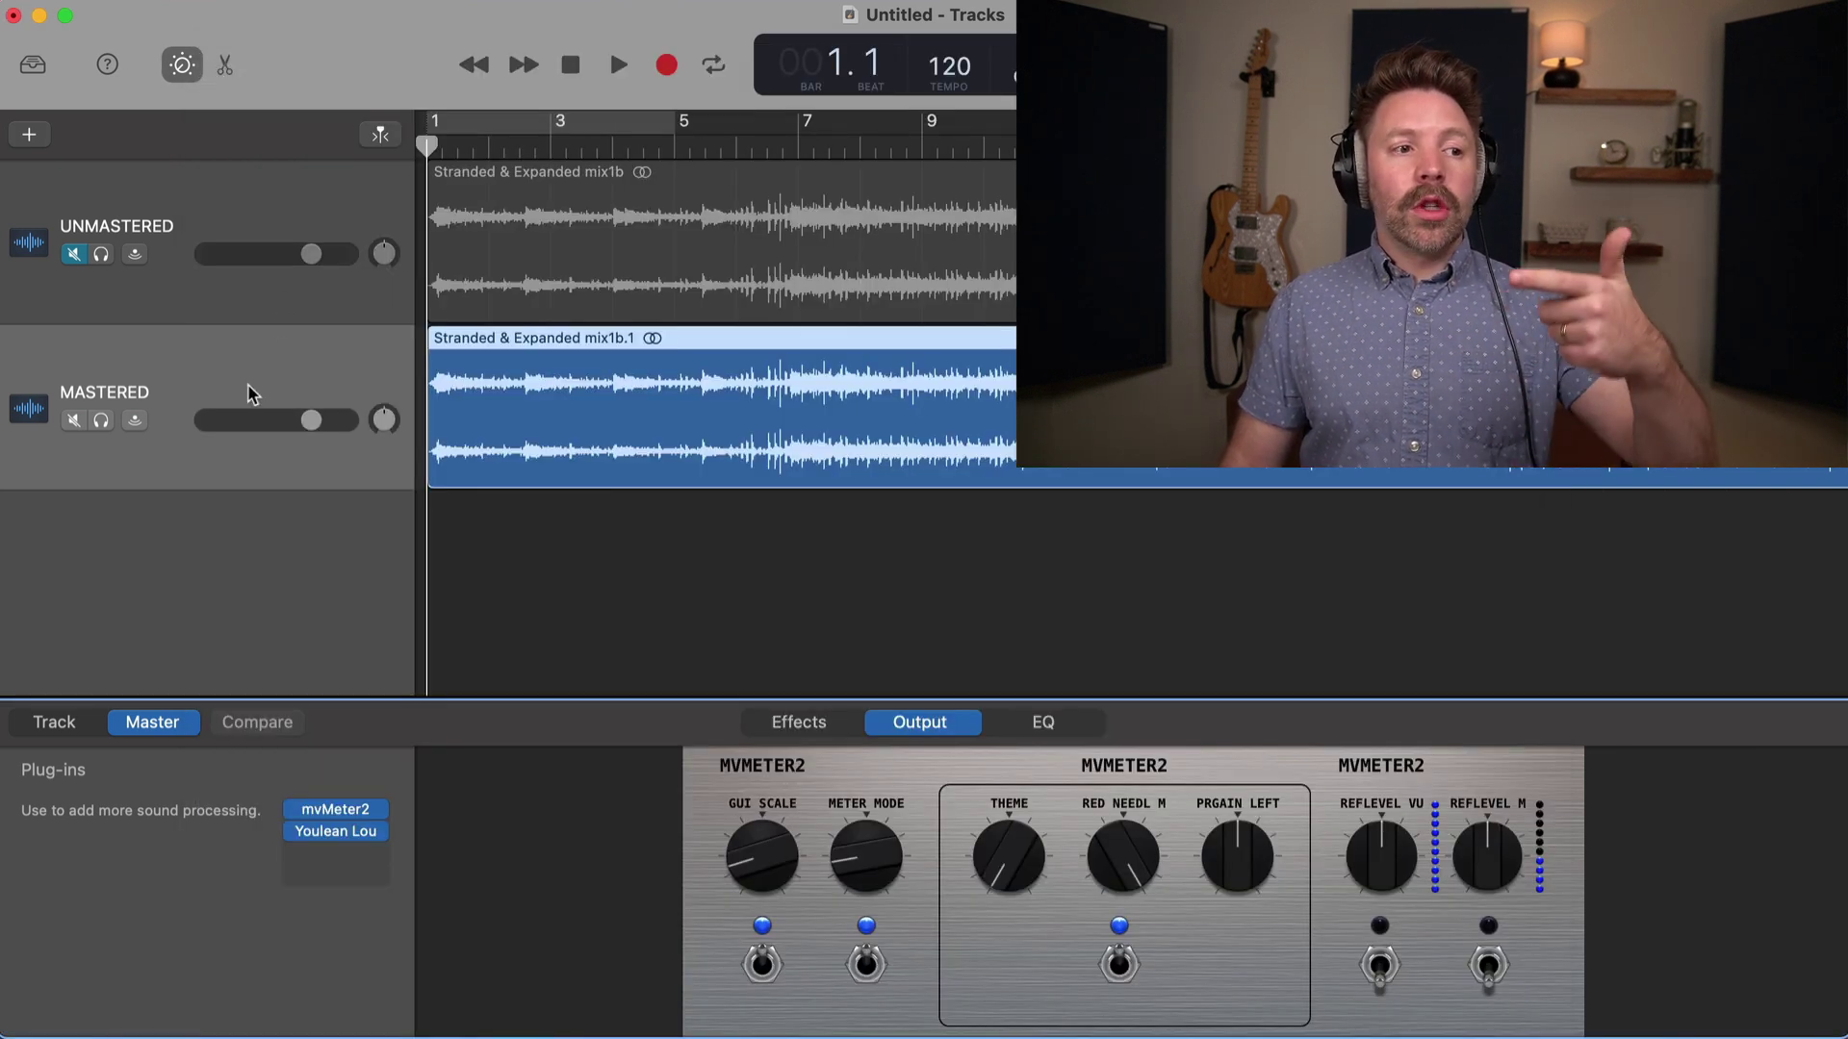
Show the MASTERED track's settings with recording collapsed and its plug-in list expanded
left_click(67, 722)
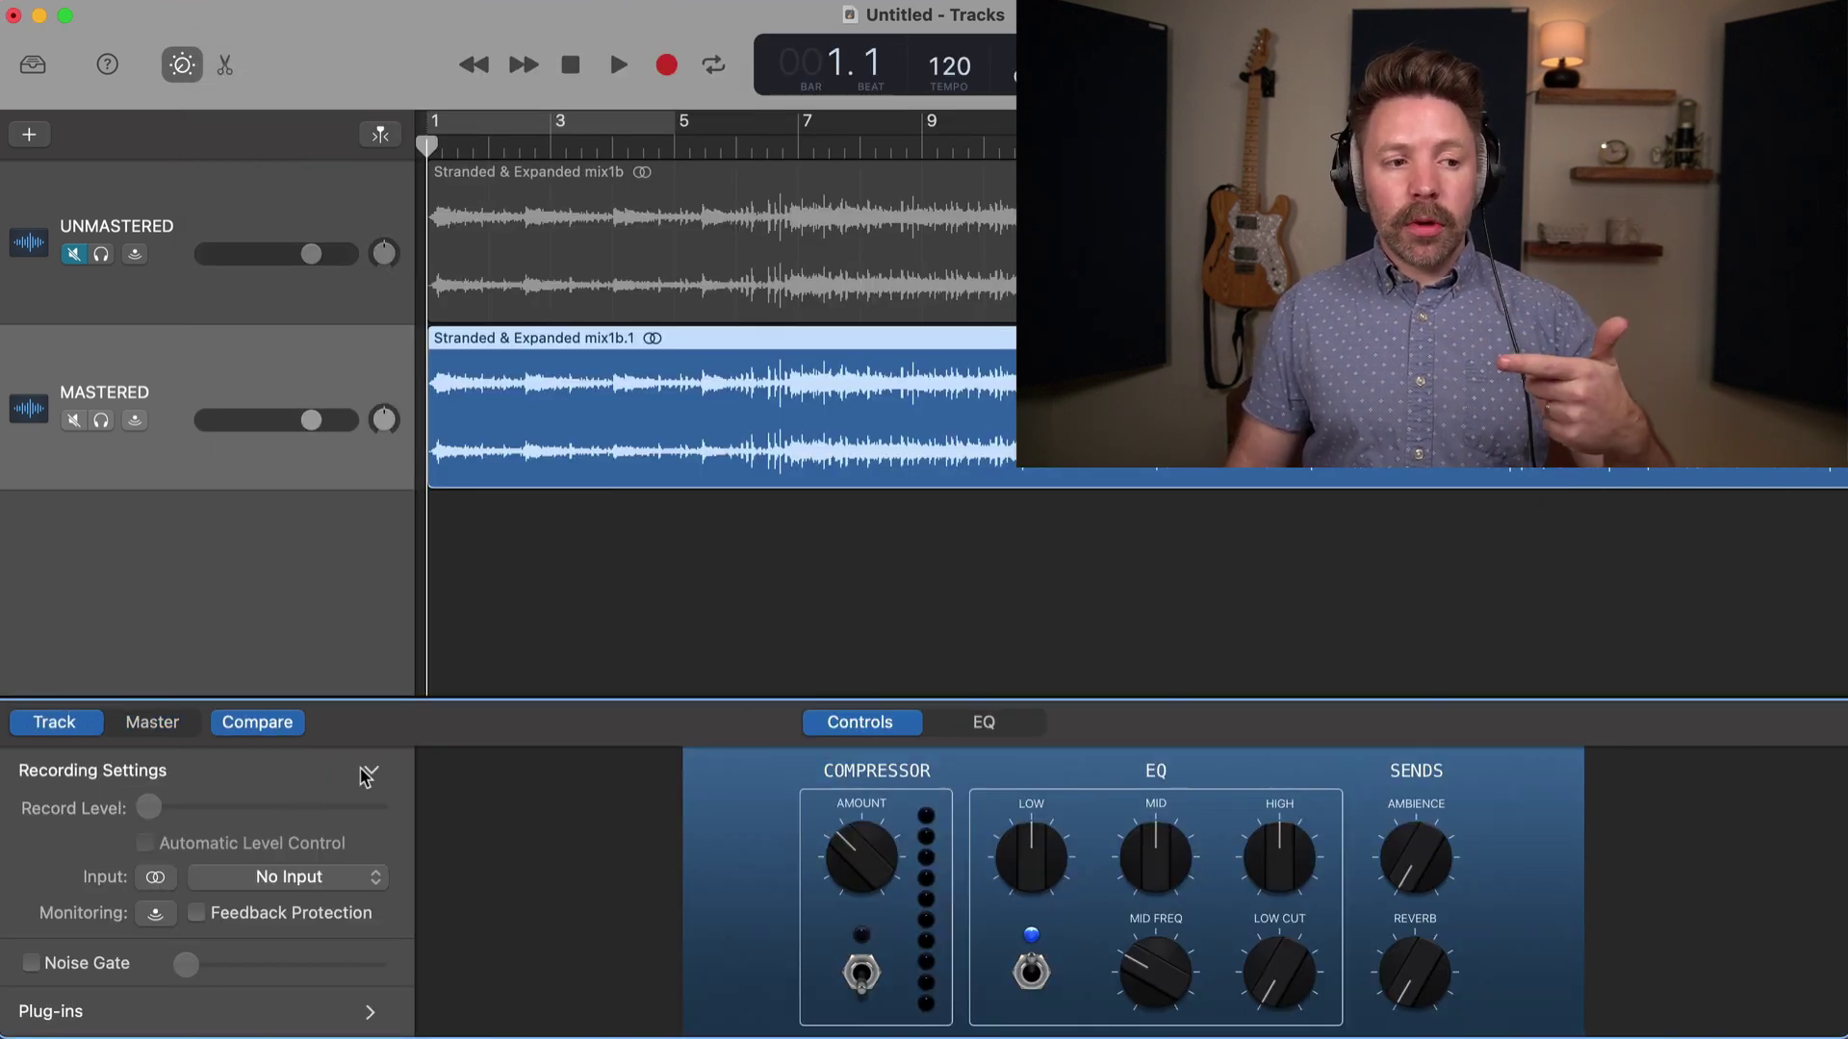
left_click(368, 774)
left_click(370, 868)
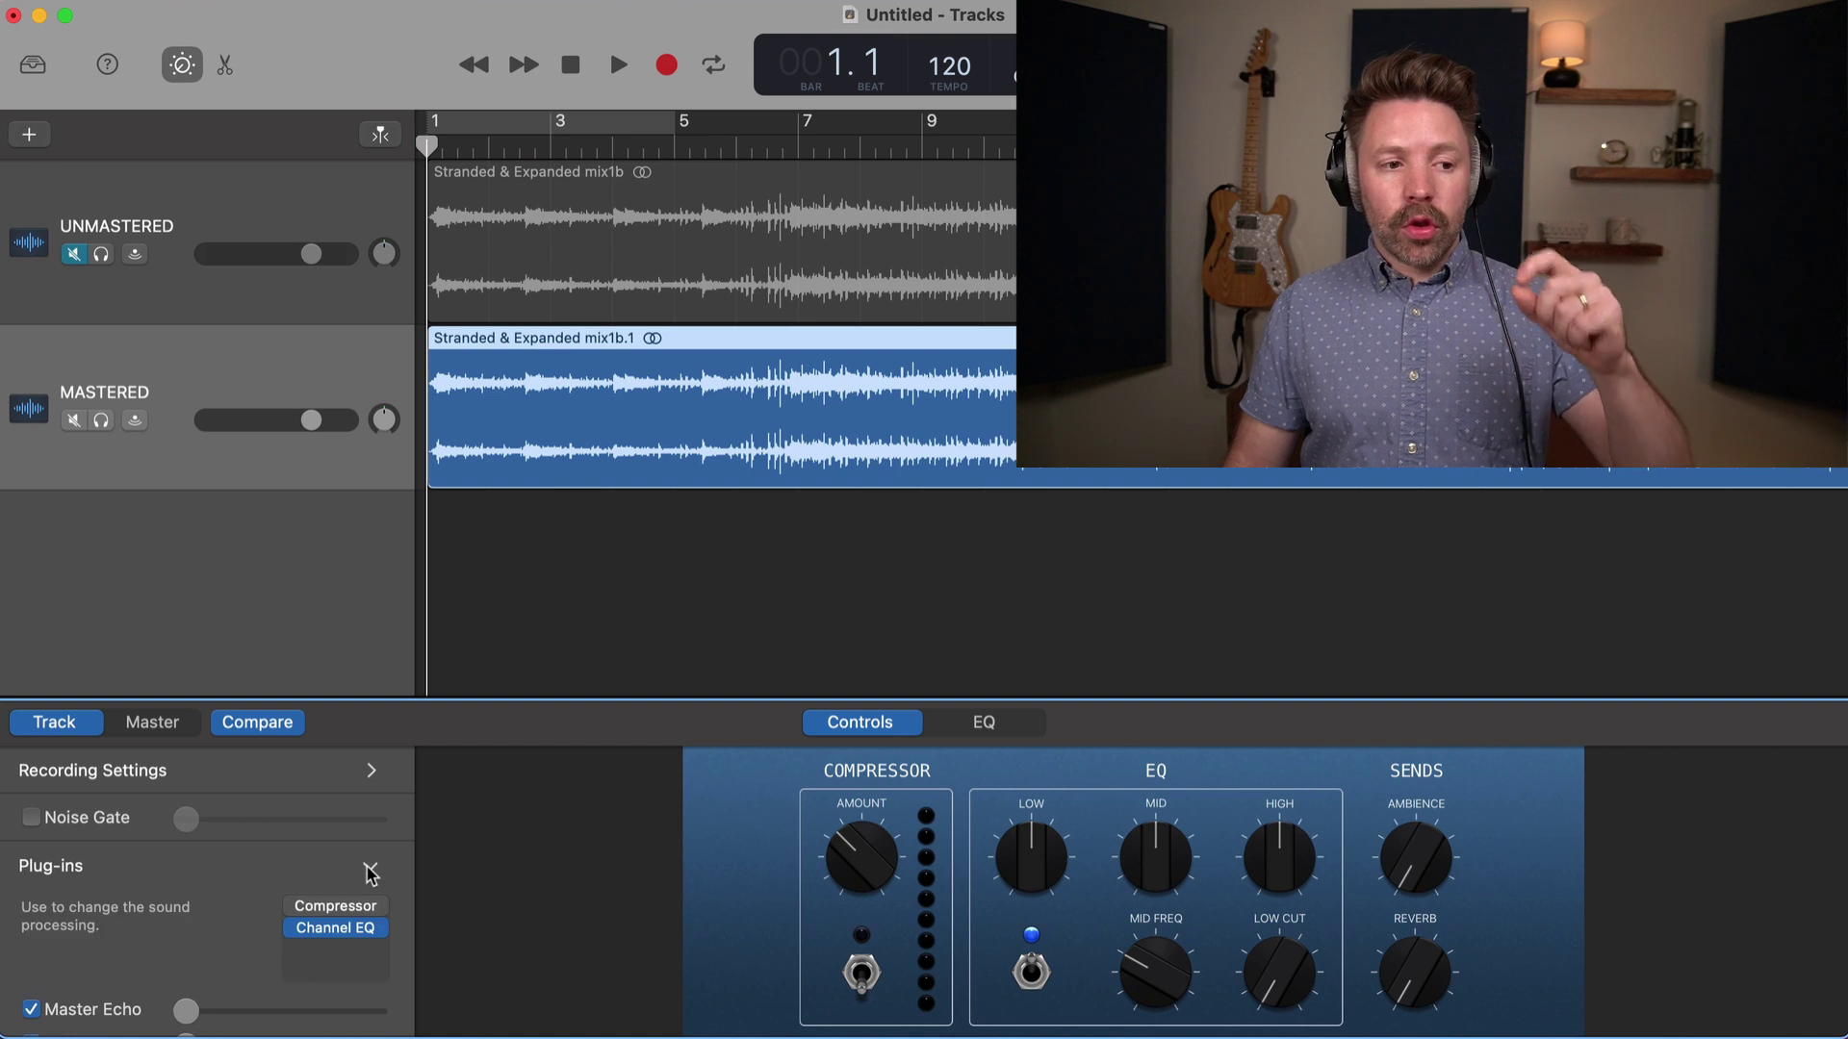
scroll(370, 874, "down", 1)
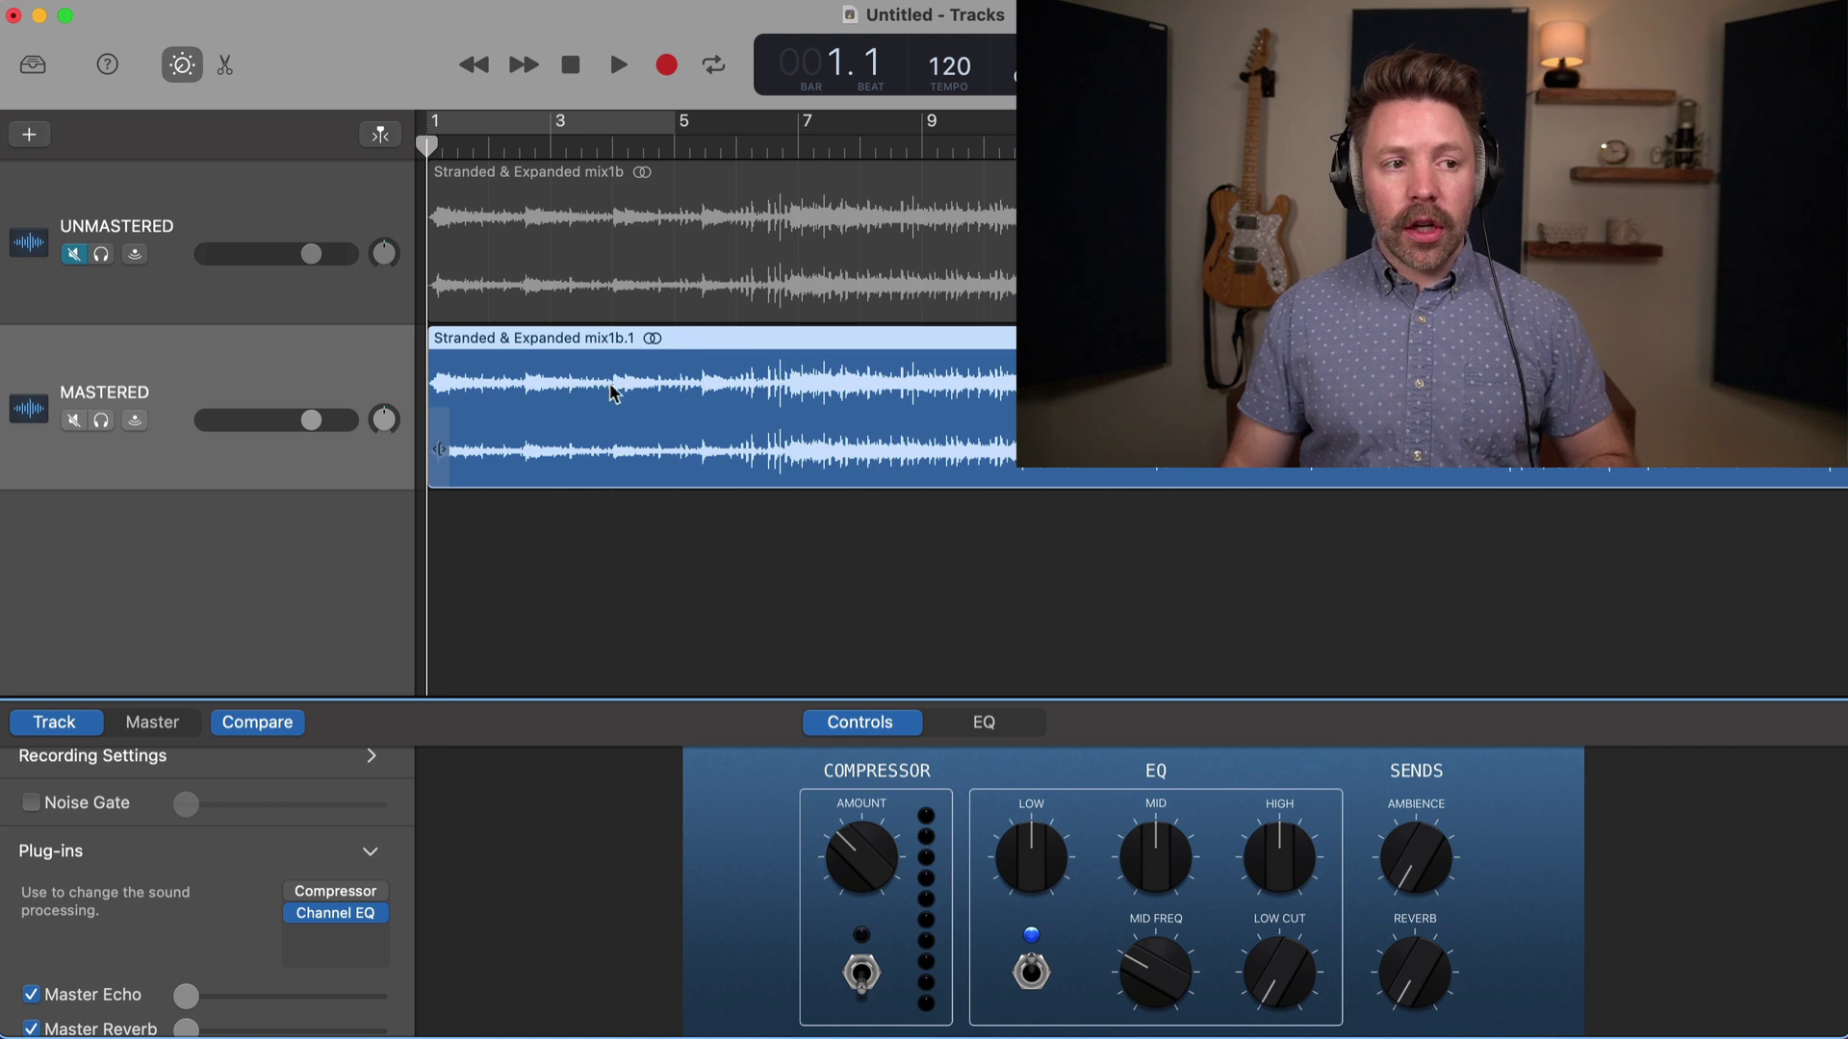
mouse_move(339, 958)
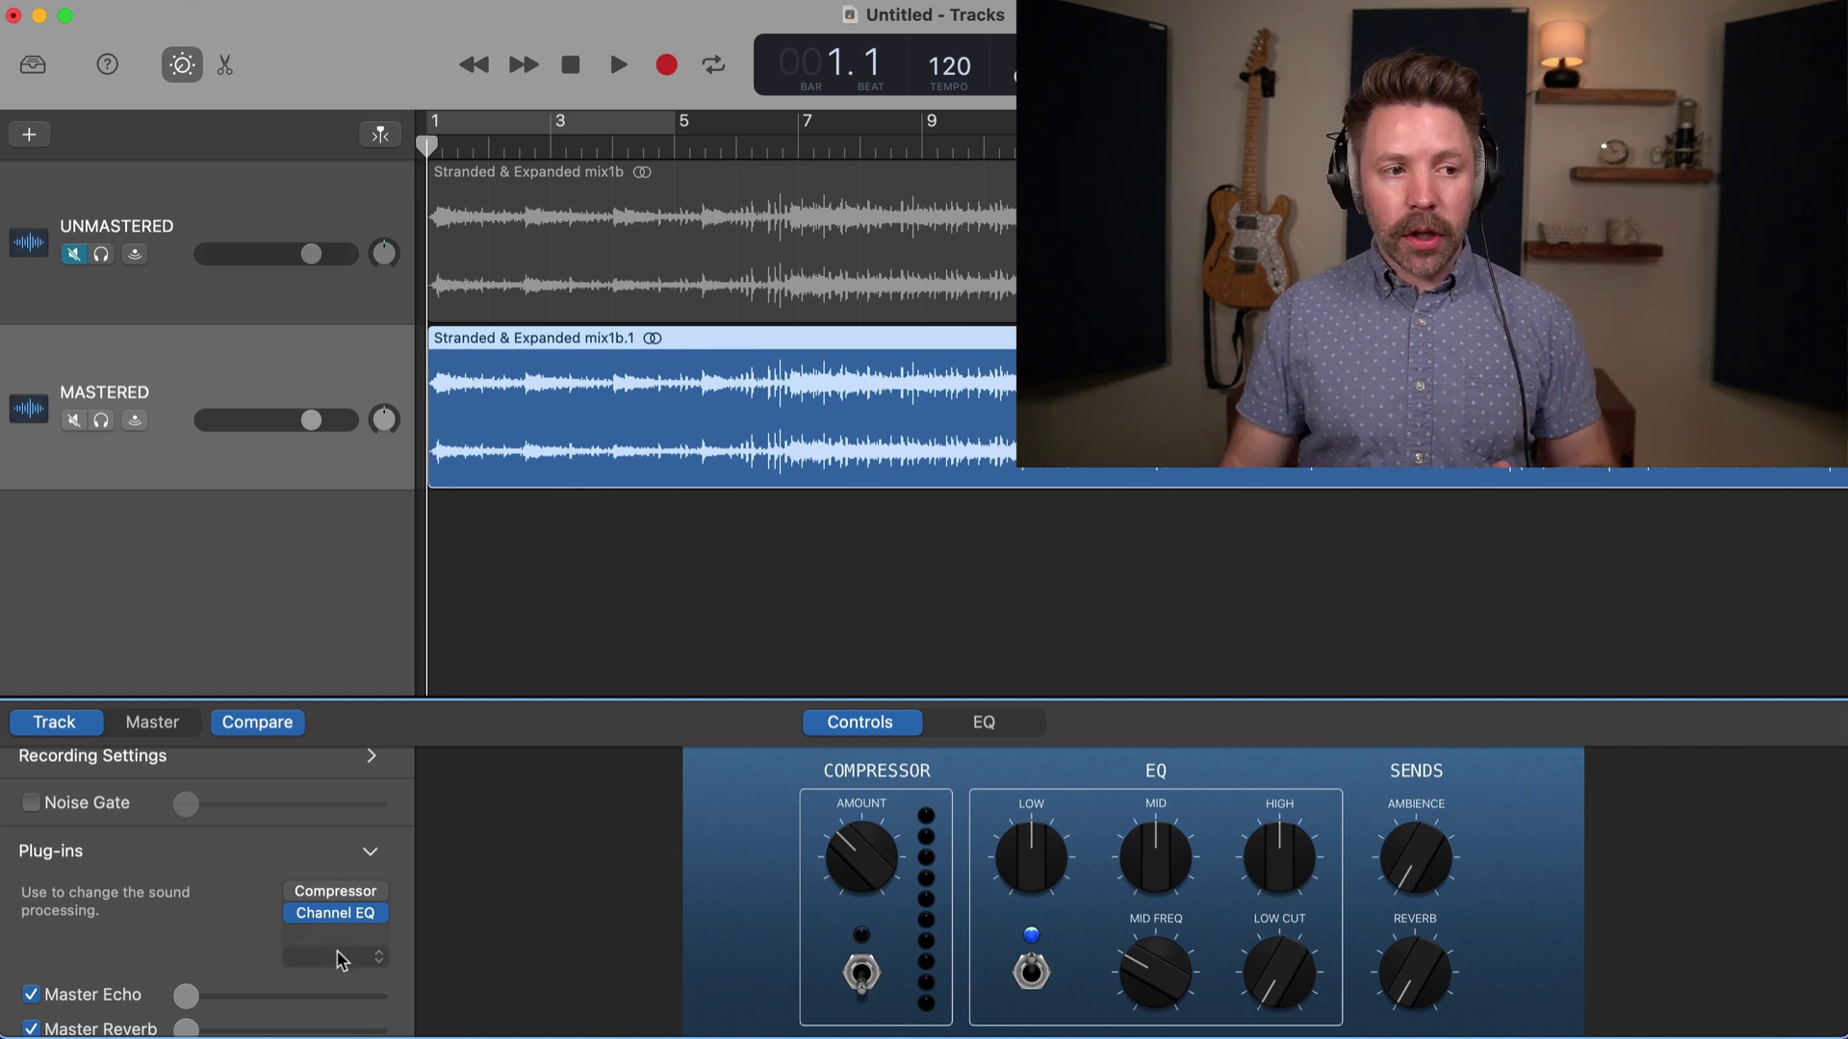
left_click(152, 722)
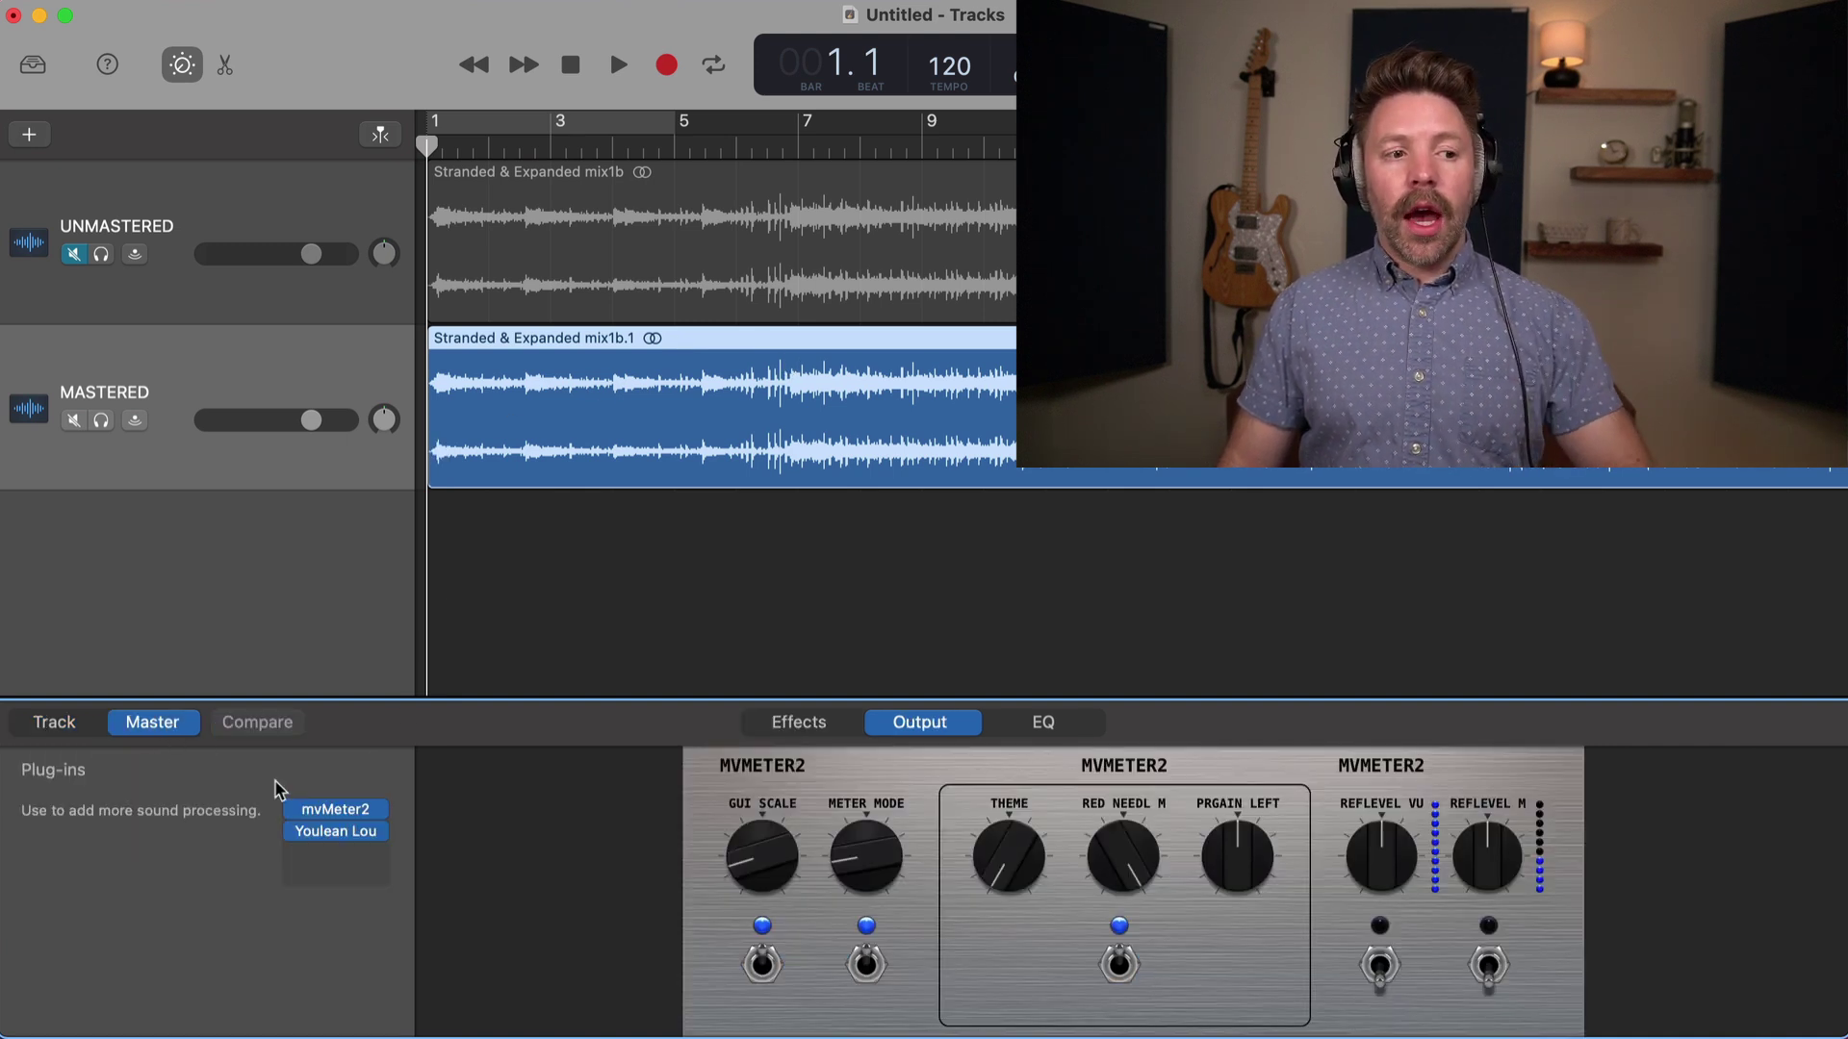
left_click(77, 727)
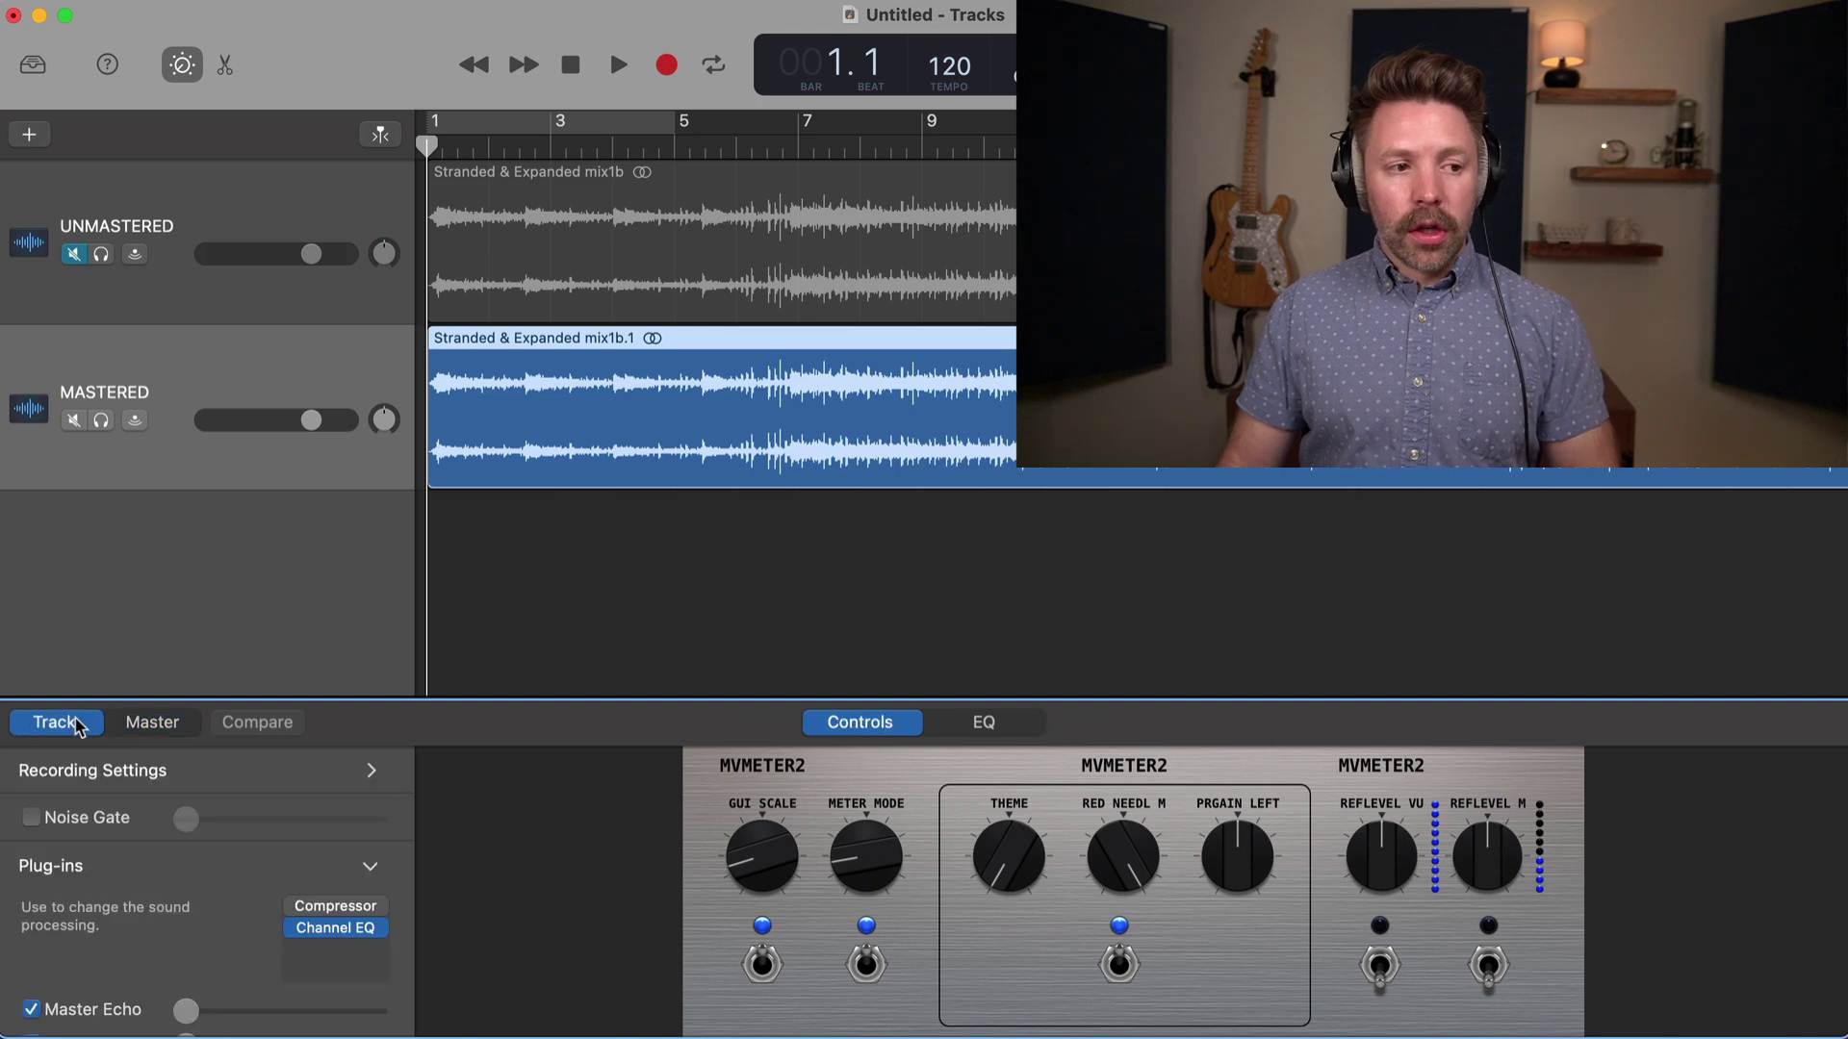
Move Channel EQ ahead of the Compressor and bring up the Compressor slot's replacement choices
mouse_move(361, 933)
left_click_drag(361, 934, 364, 910)
left_click(381, 929)
Replace the MASTERED track's Compressor with Analog Obsession's BUSTERse, then close its window
mouse_move(383, 939)
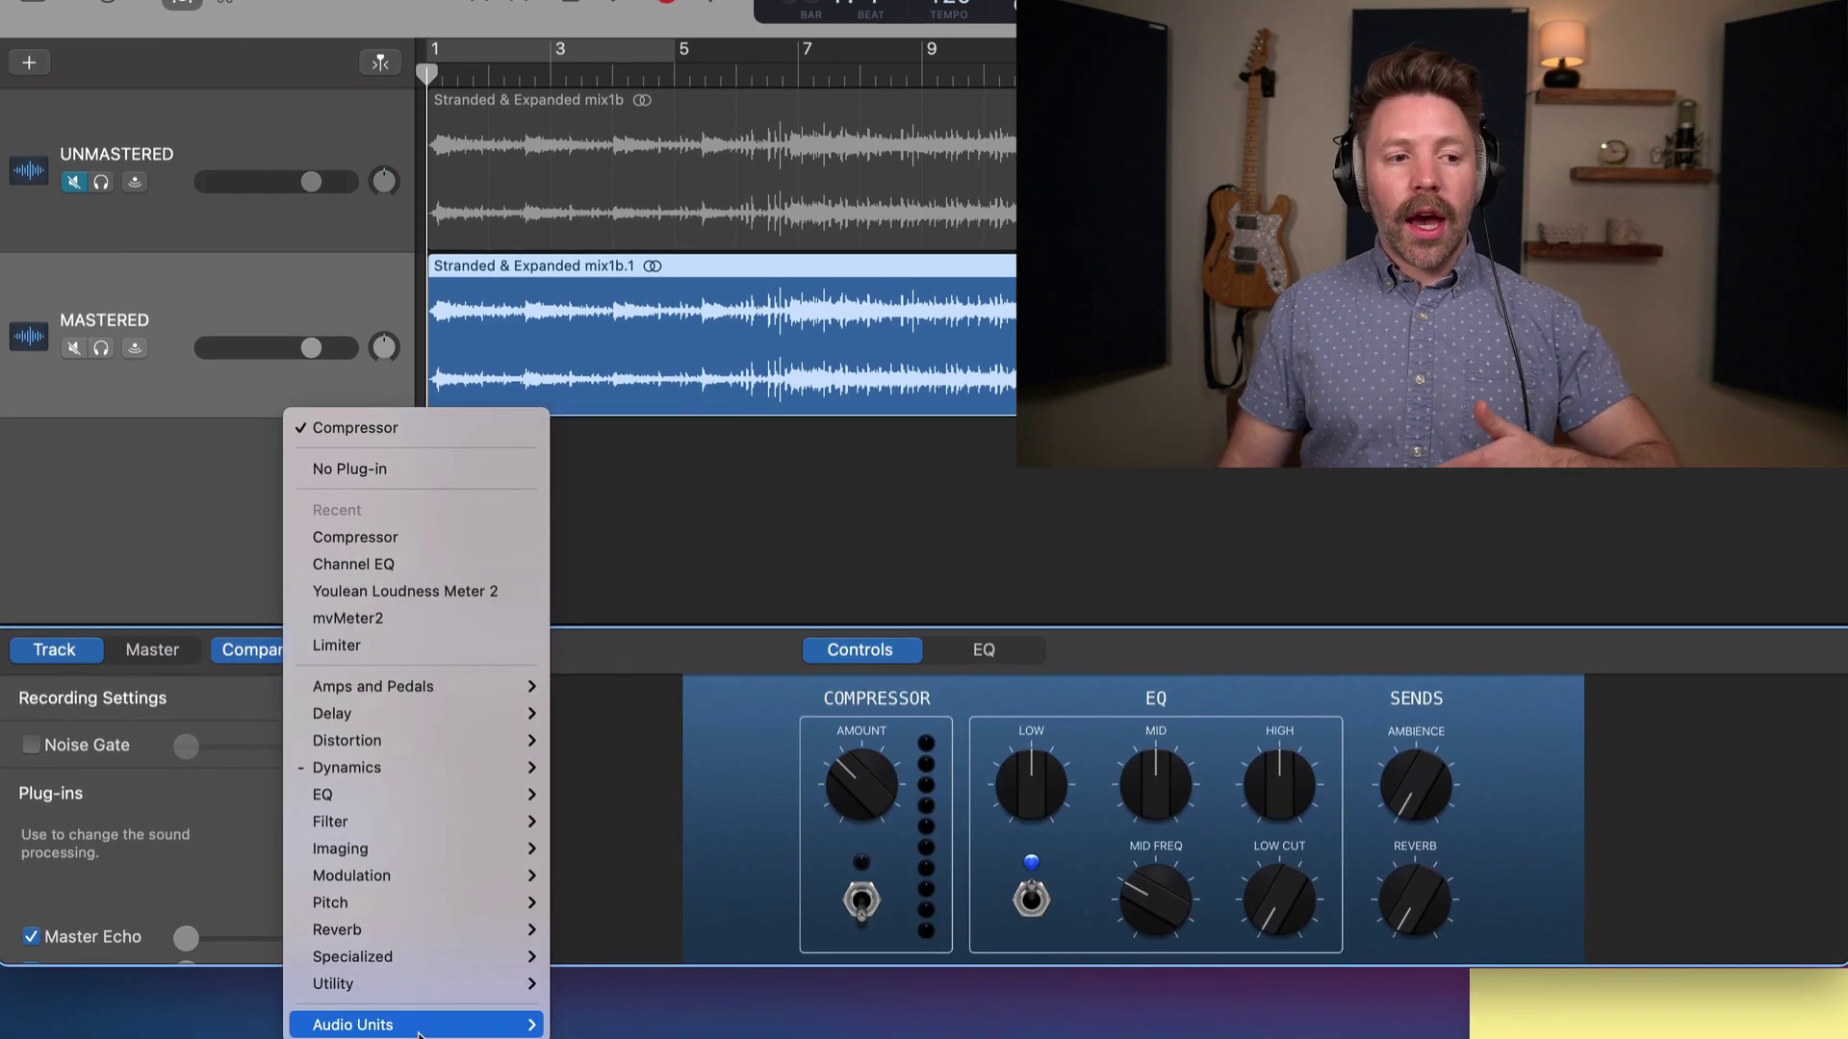
mouse_move(375, 1022)
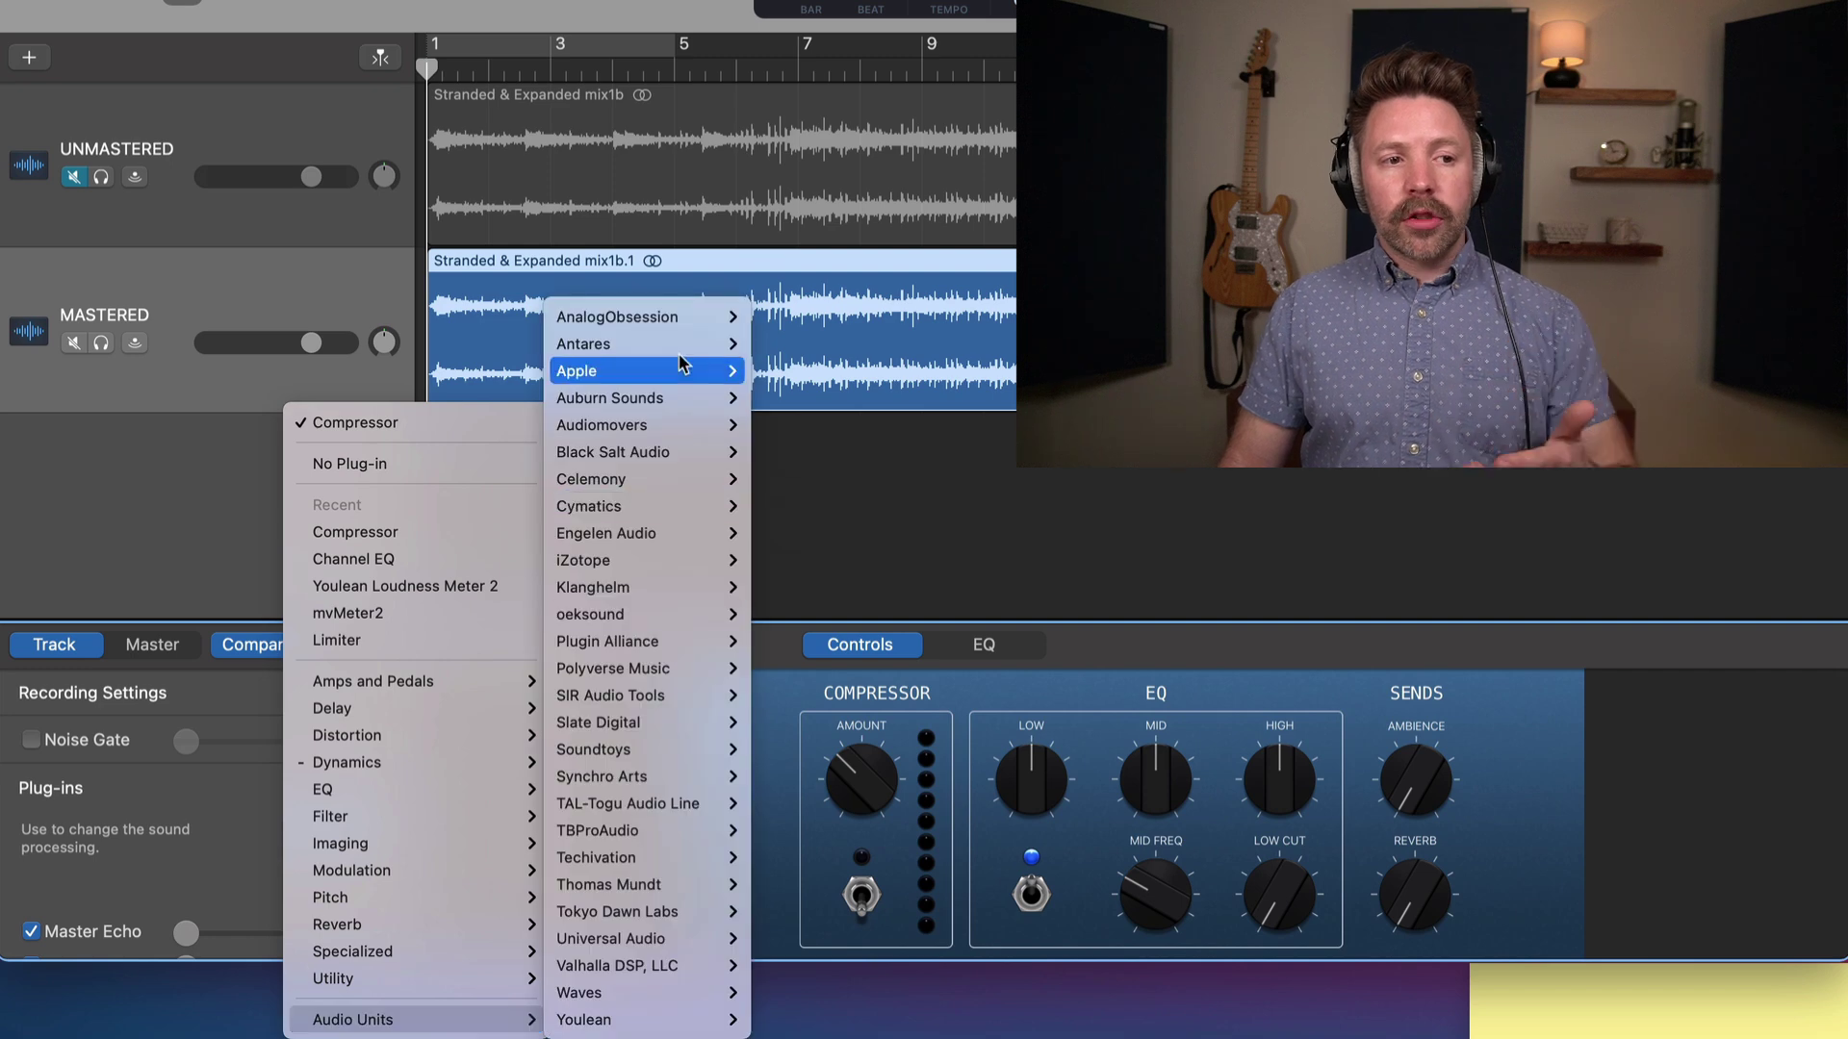
mouse_move(690, 339)
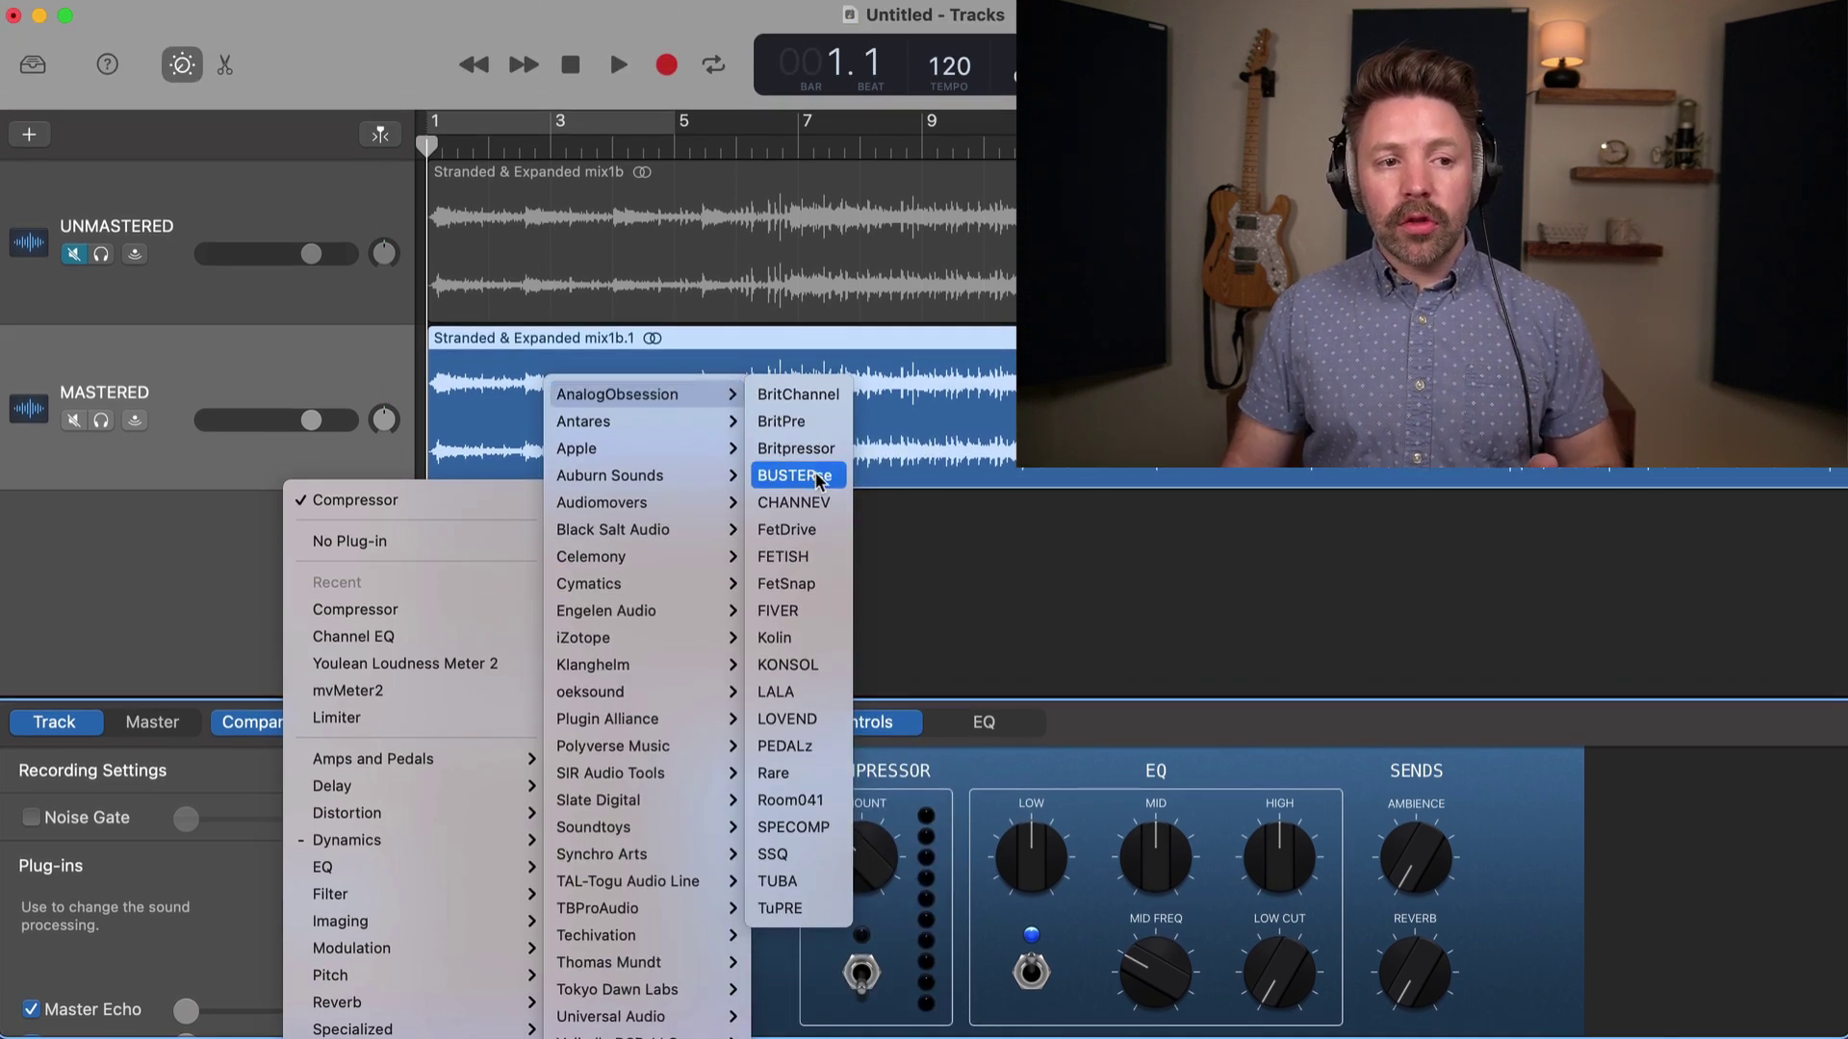
left_click(819, 478)
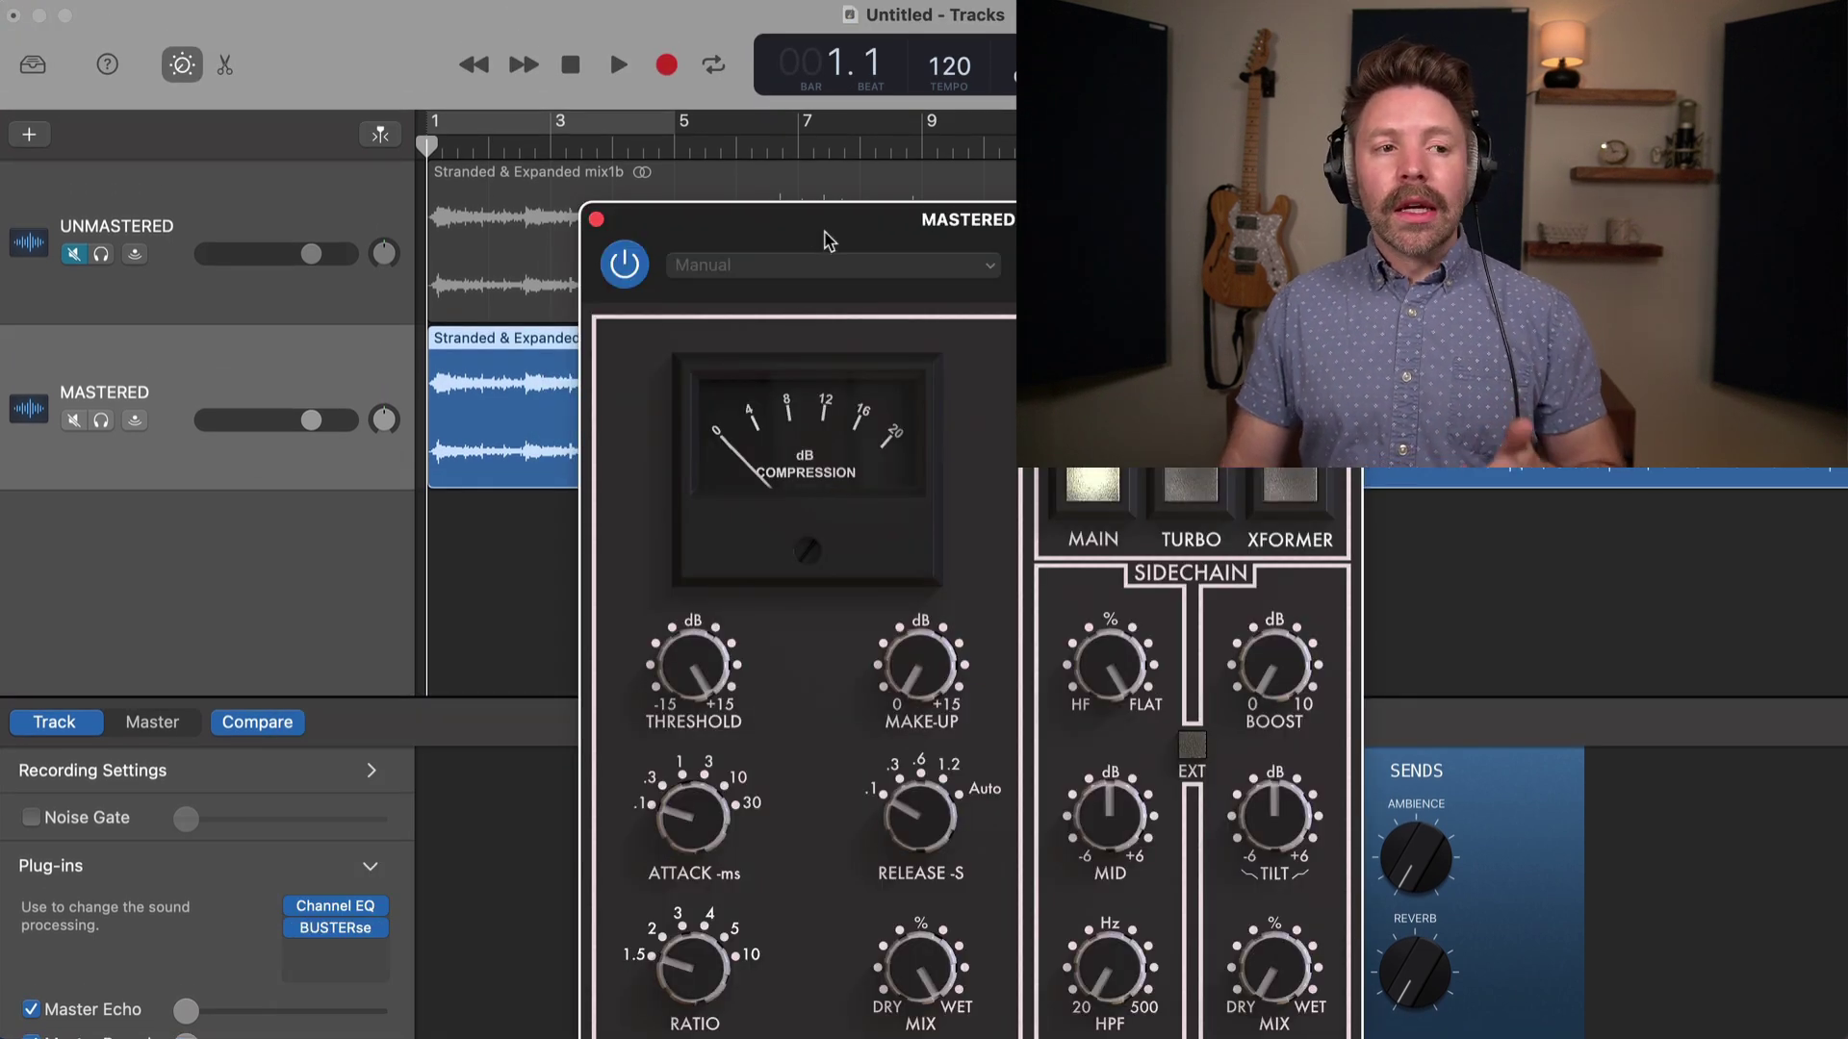
left_click_drag(826, 240, 445, 127)
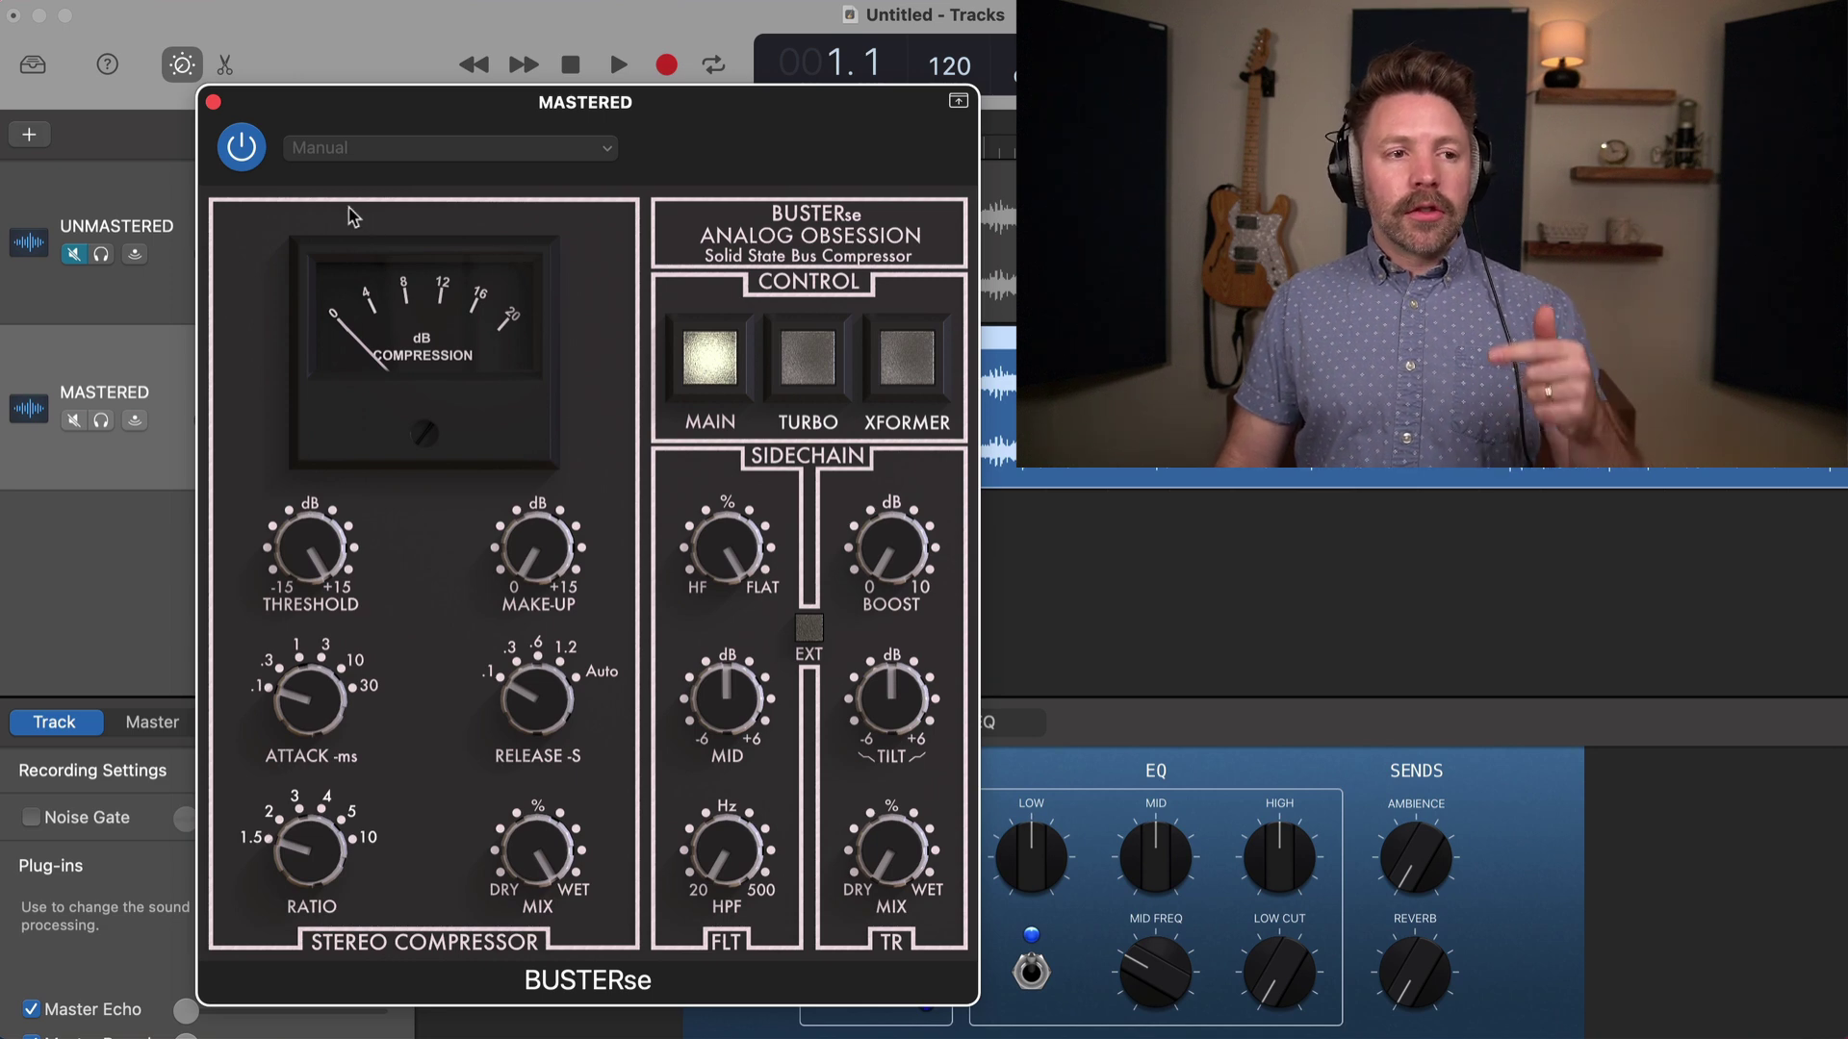
left_click(212, 102)
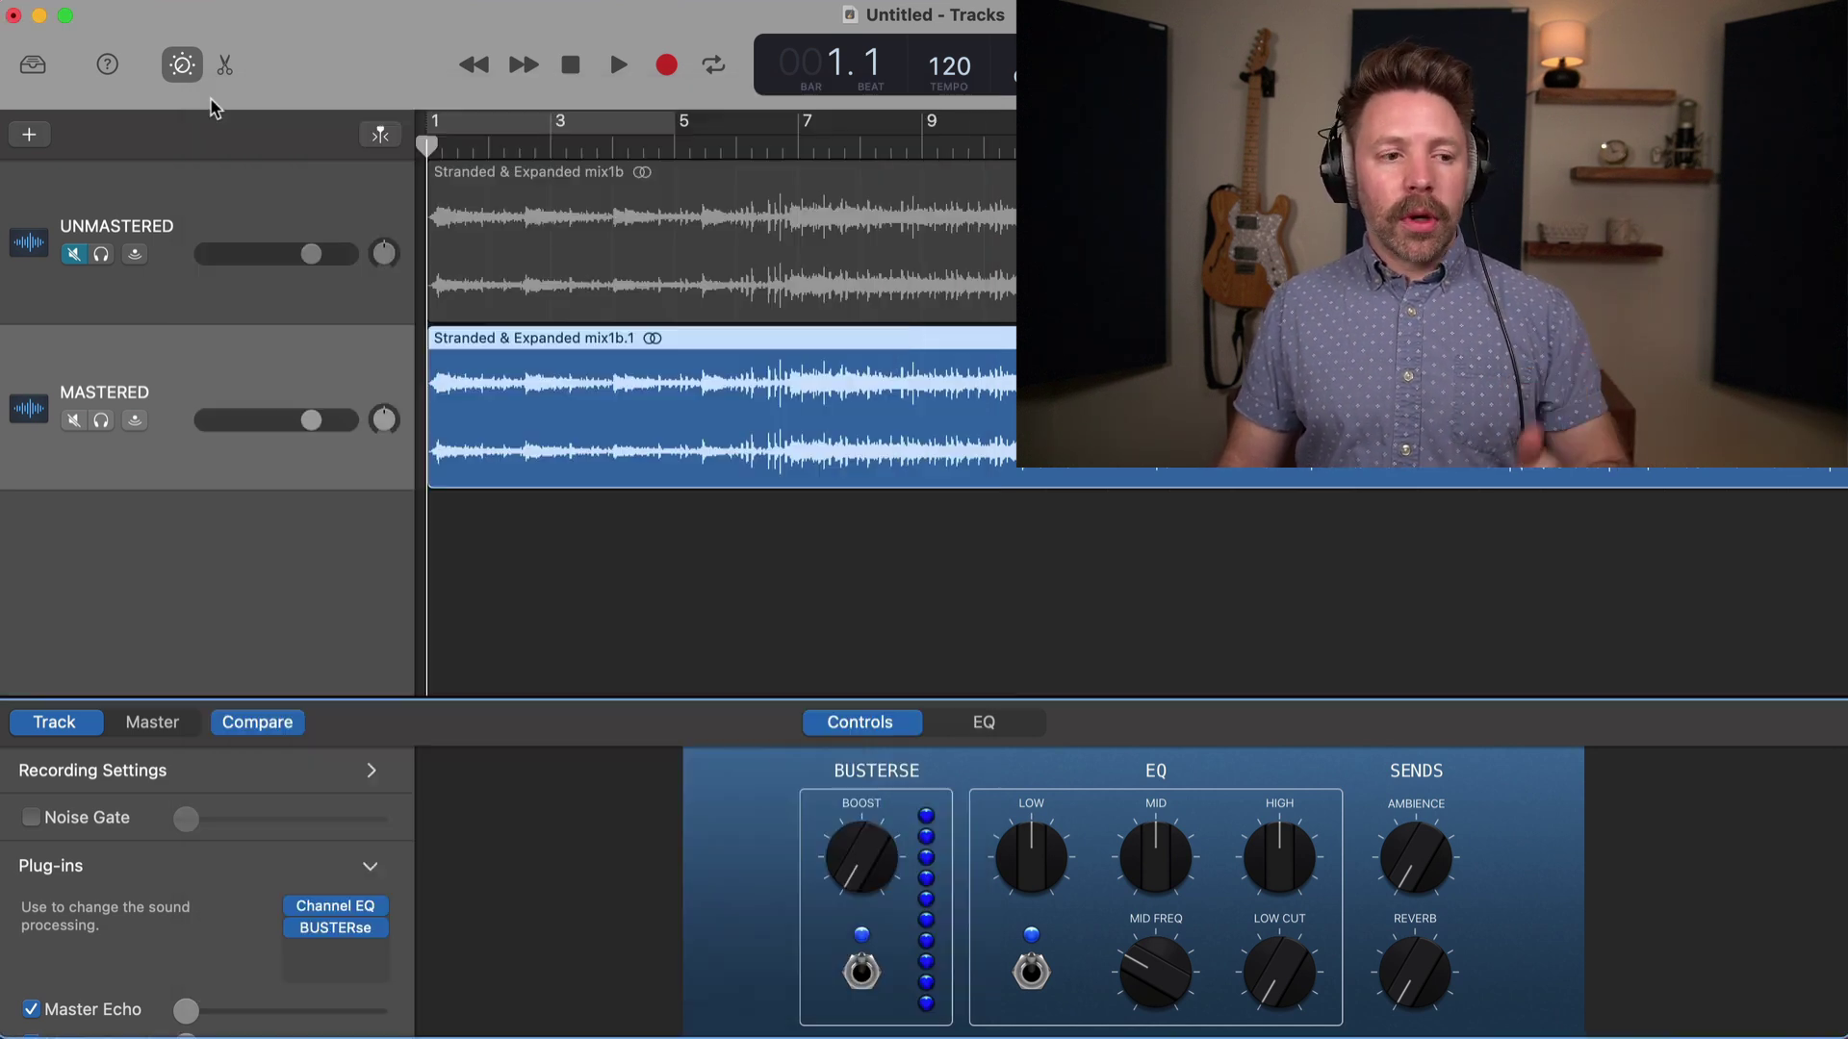
left_click(358, 951)
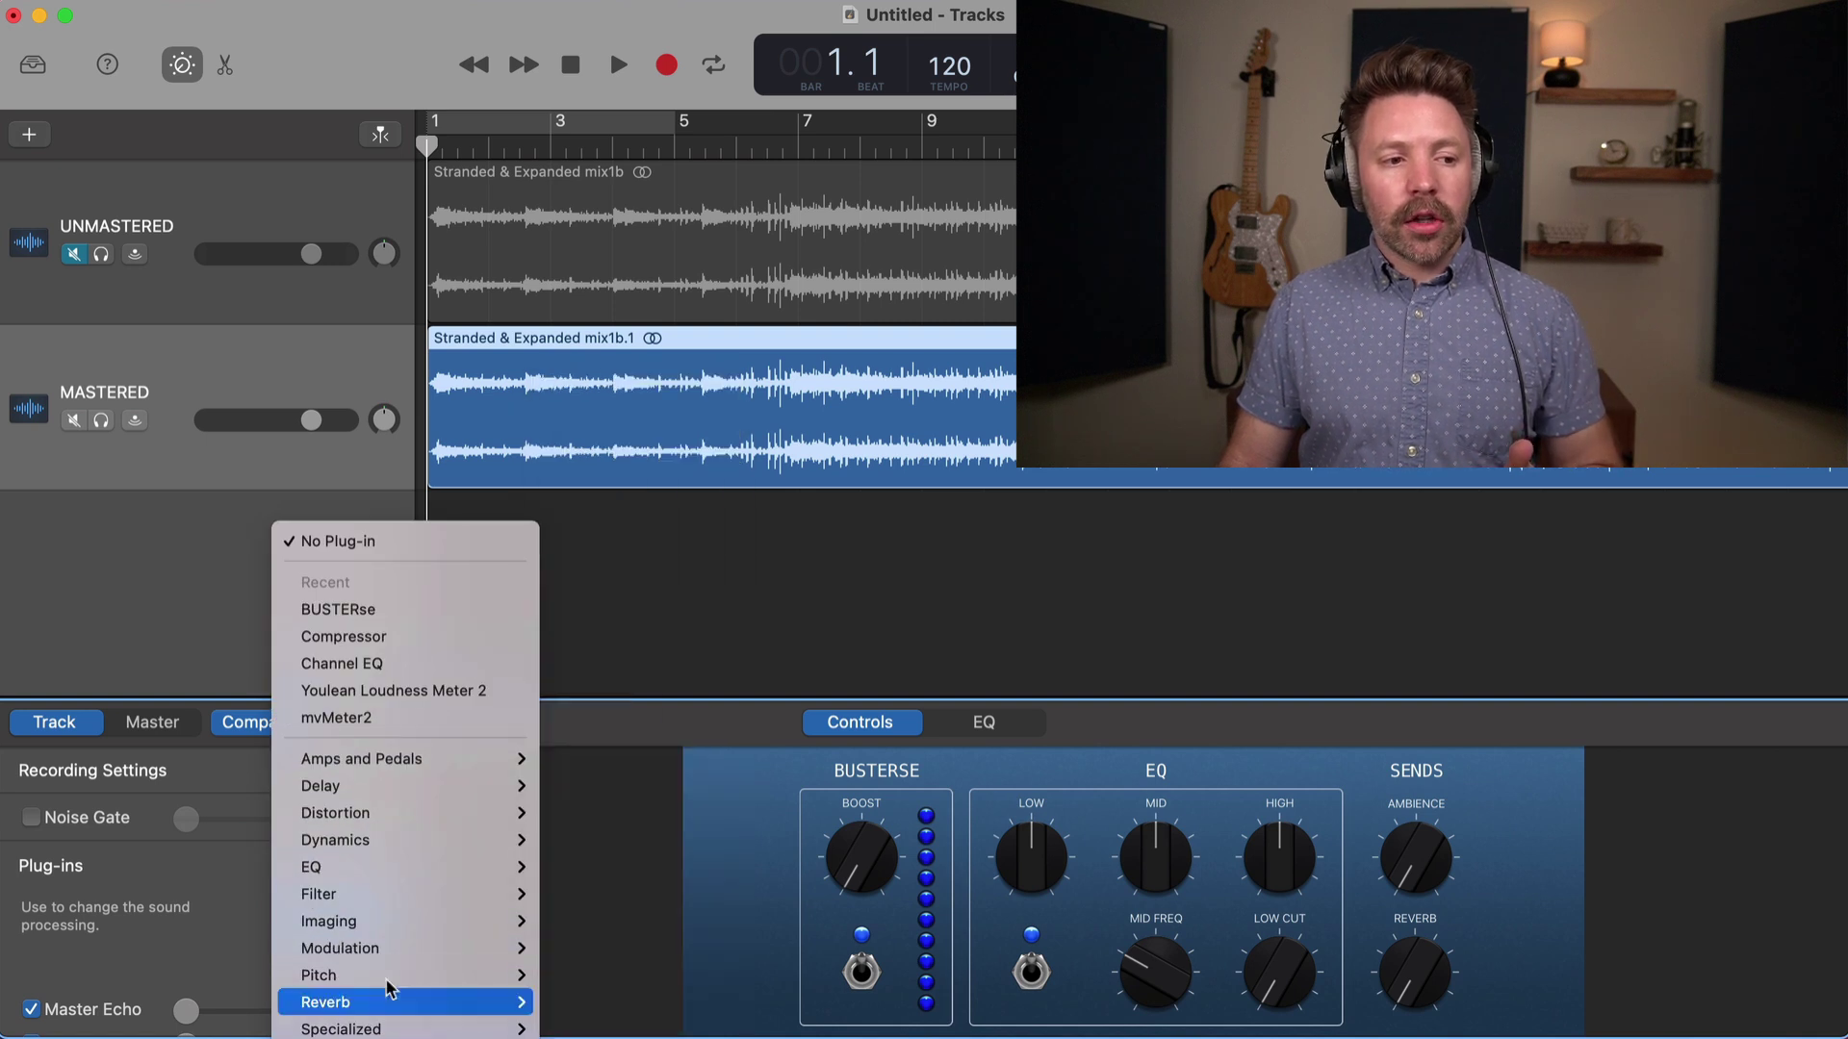
Add a Dynamics Limiter after BUSTERse and switch it off
mouse_move(400, 842)
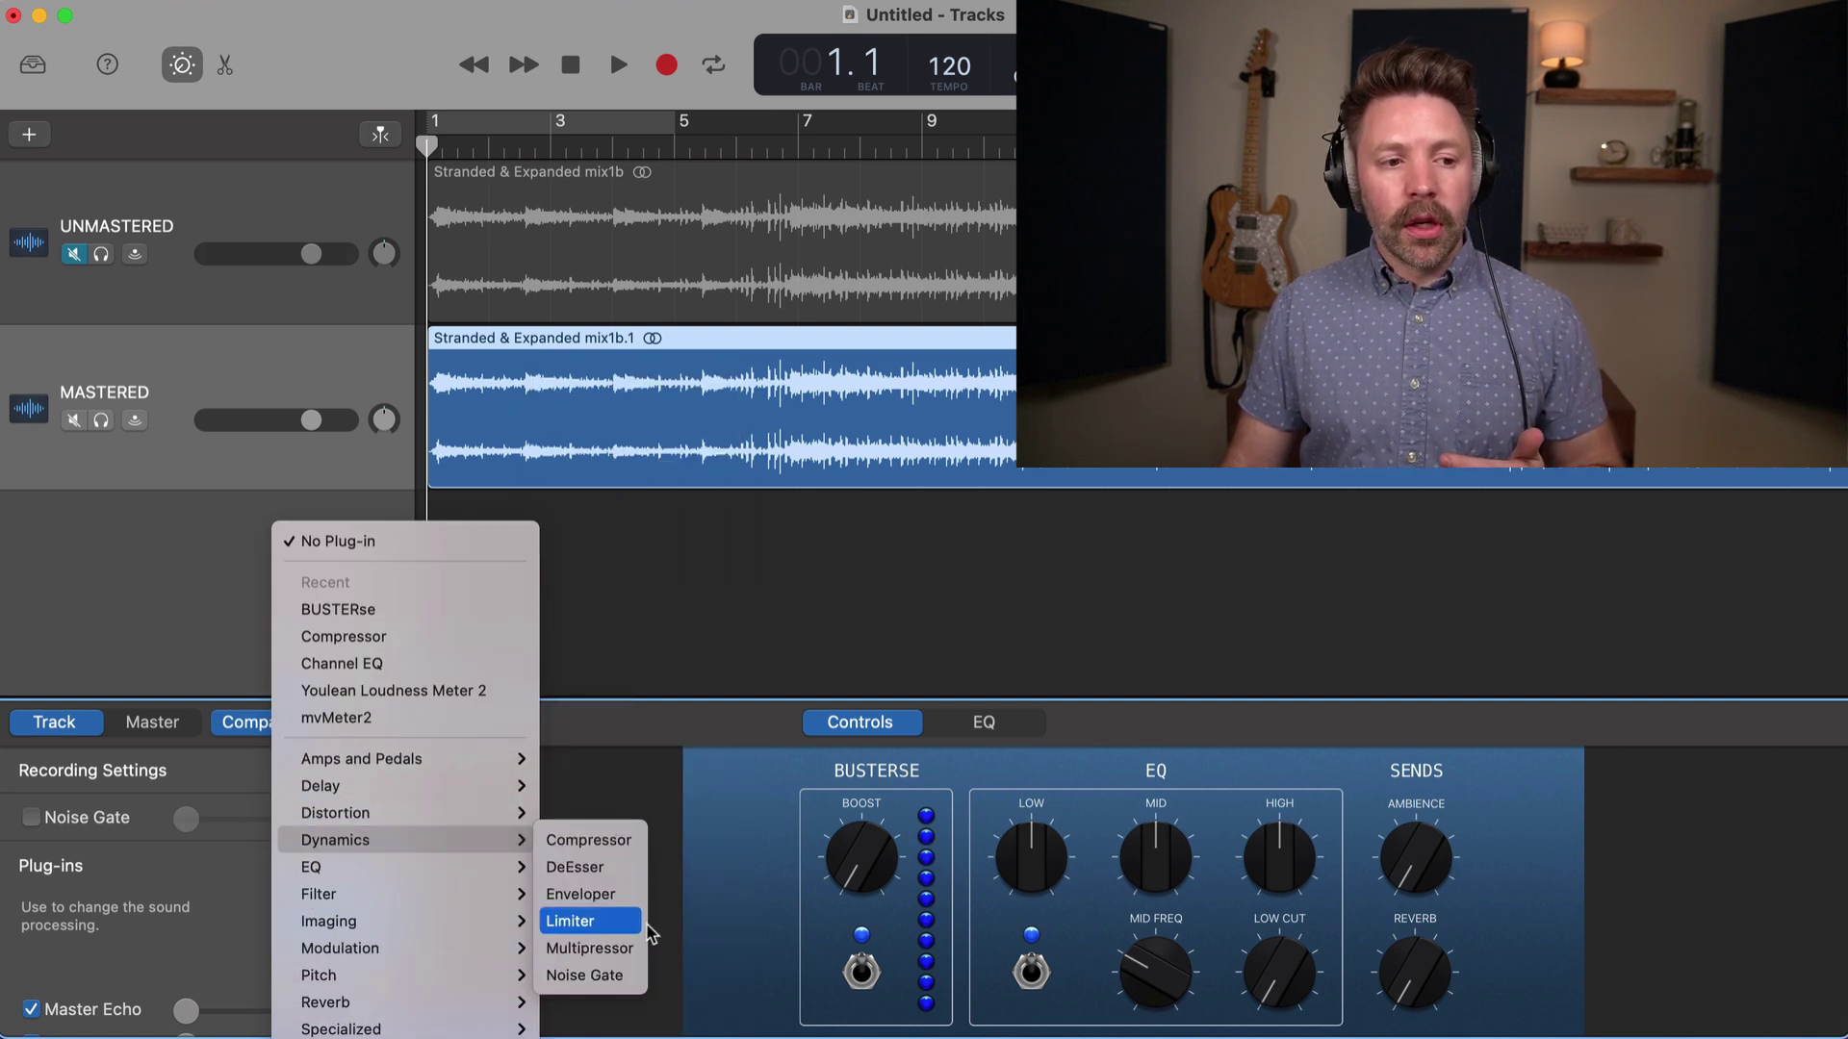
left_click(578, 921)
left_click(676, 430)
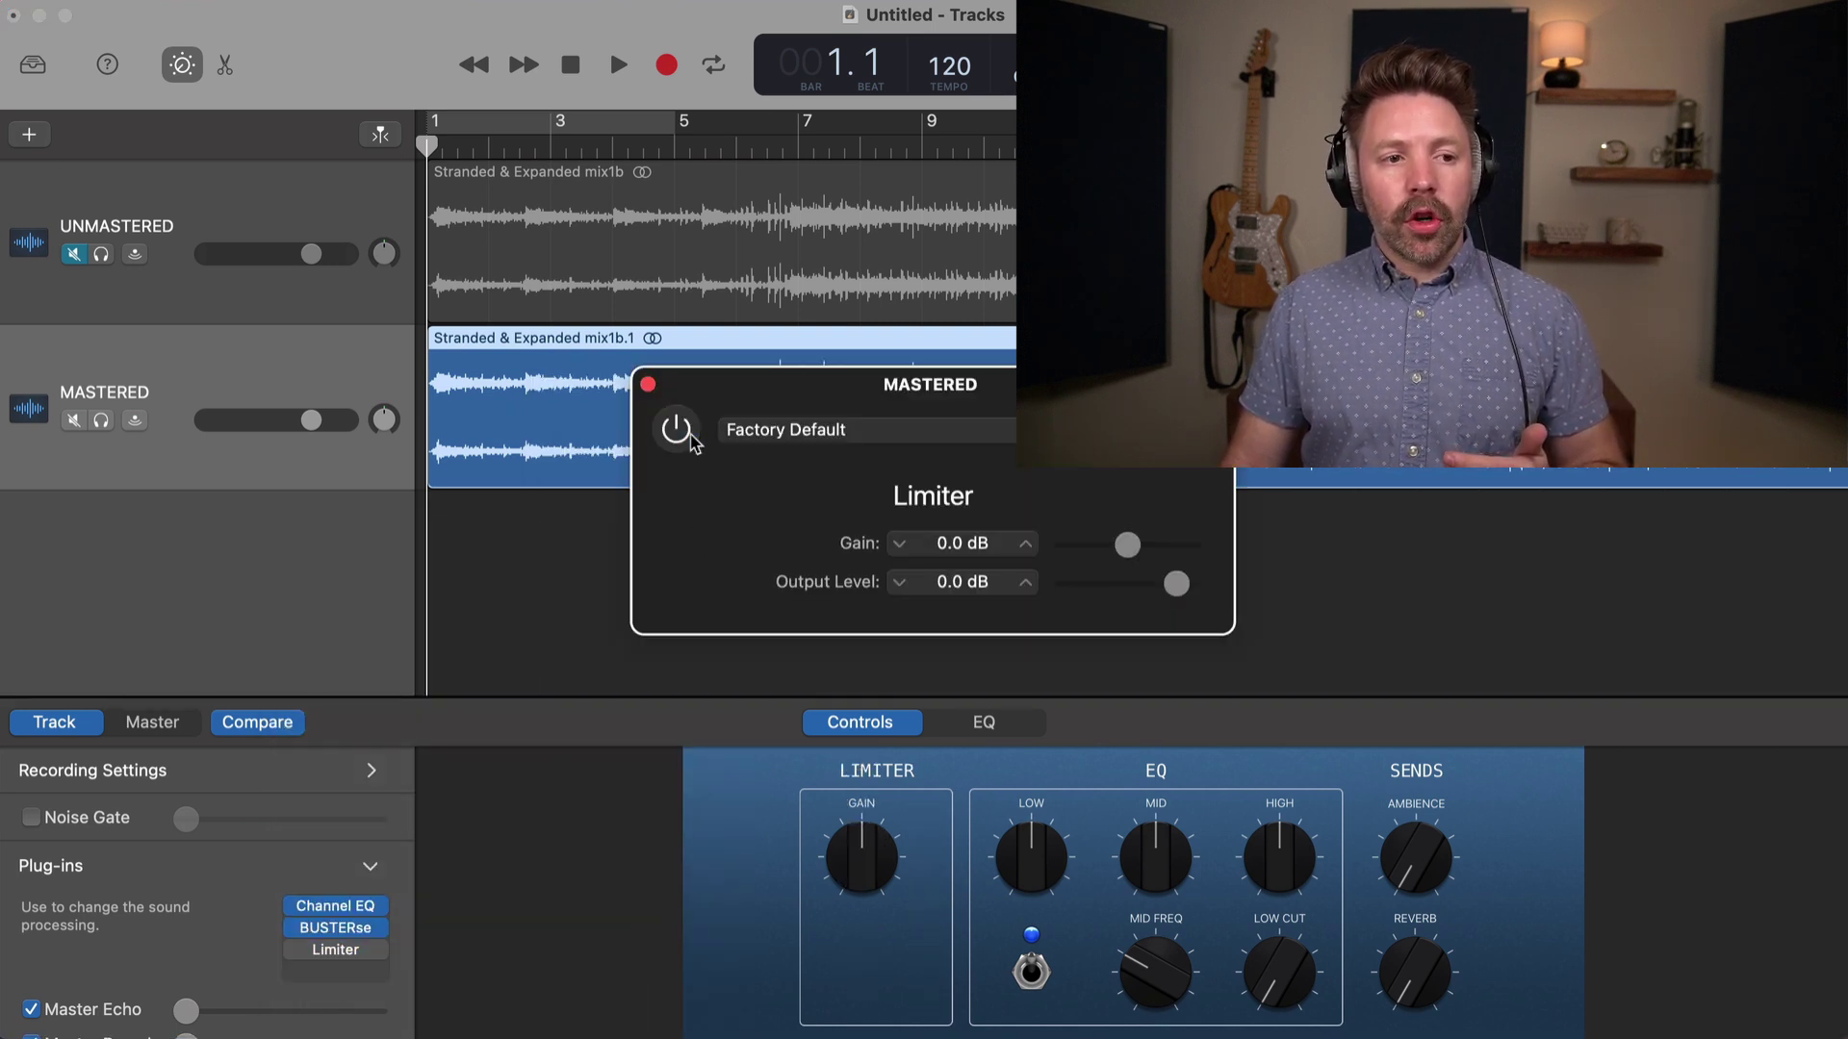
Open the Channel EQ window fully in view to check its flat curve
mouse_move(301, 936)
left_click(337, 905)
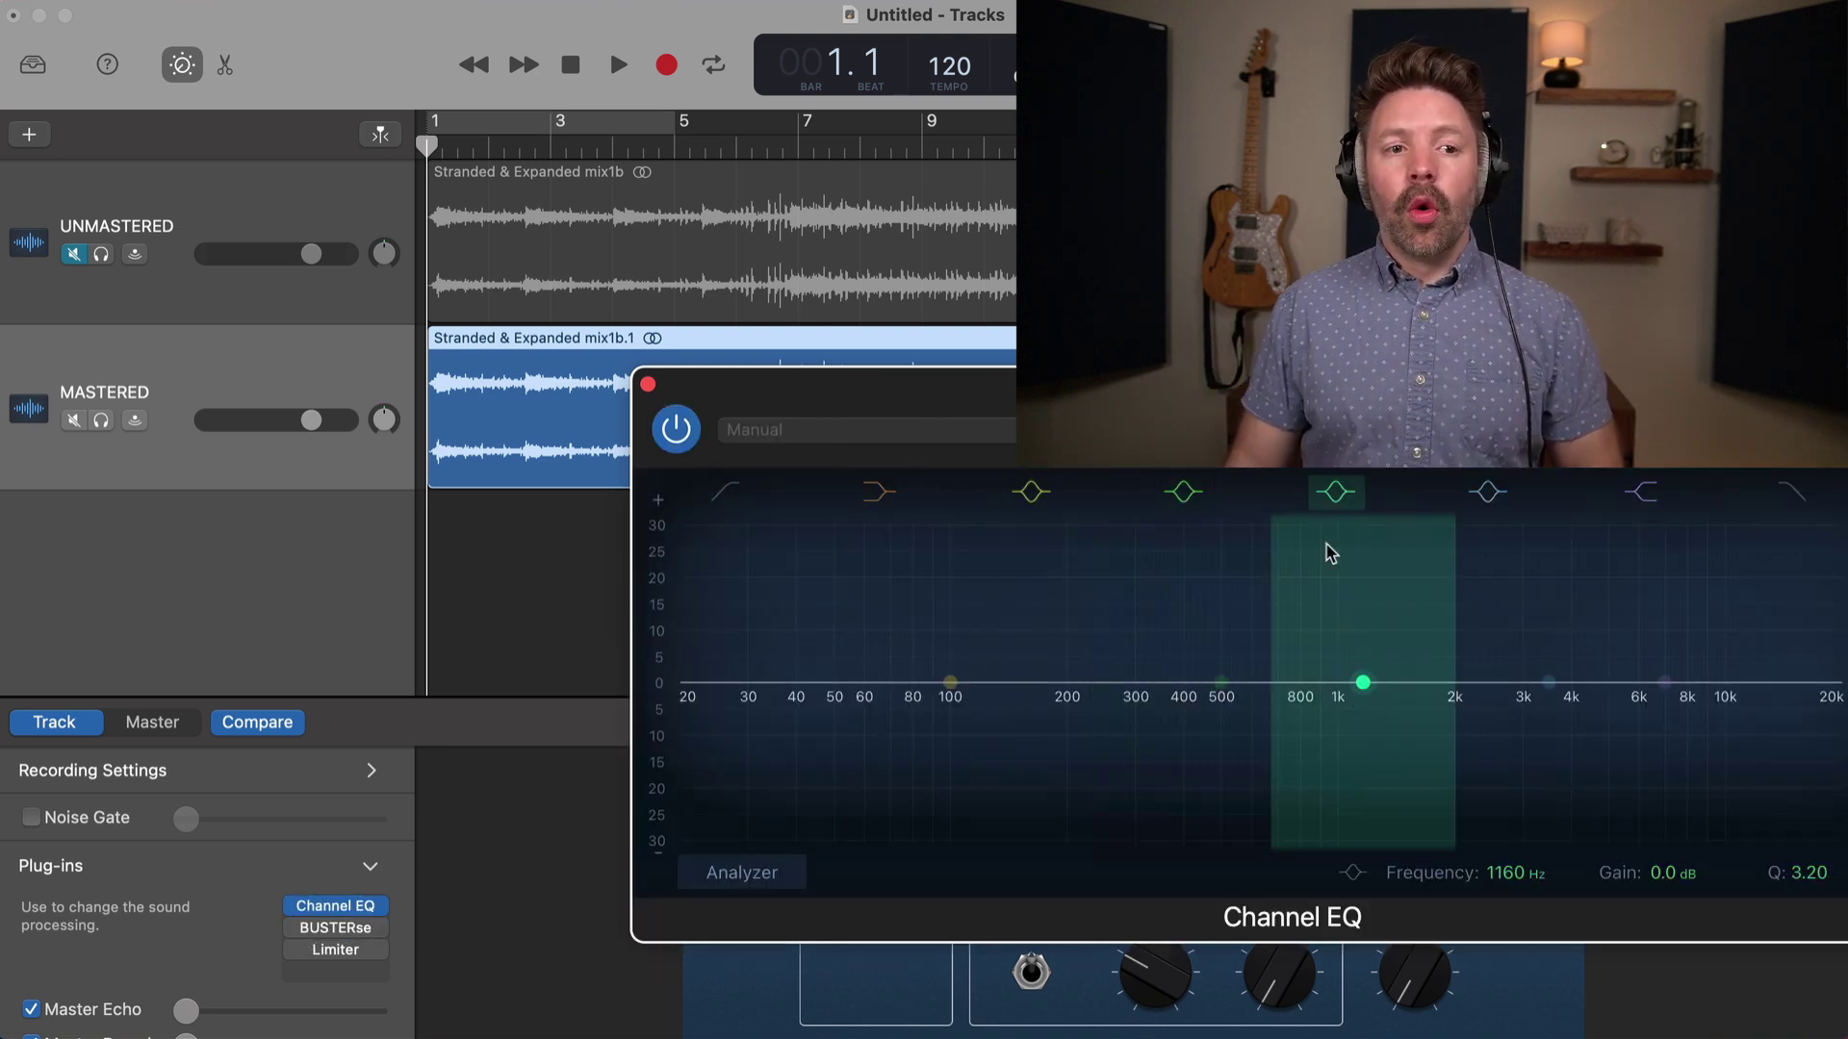
left_click_drag(1282, 460, 875, 457)
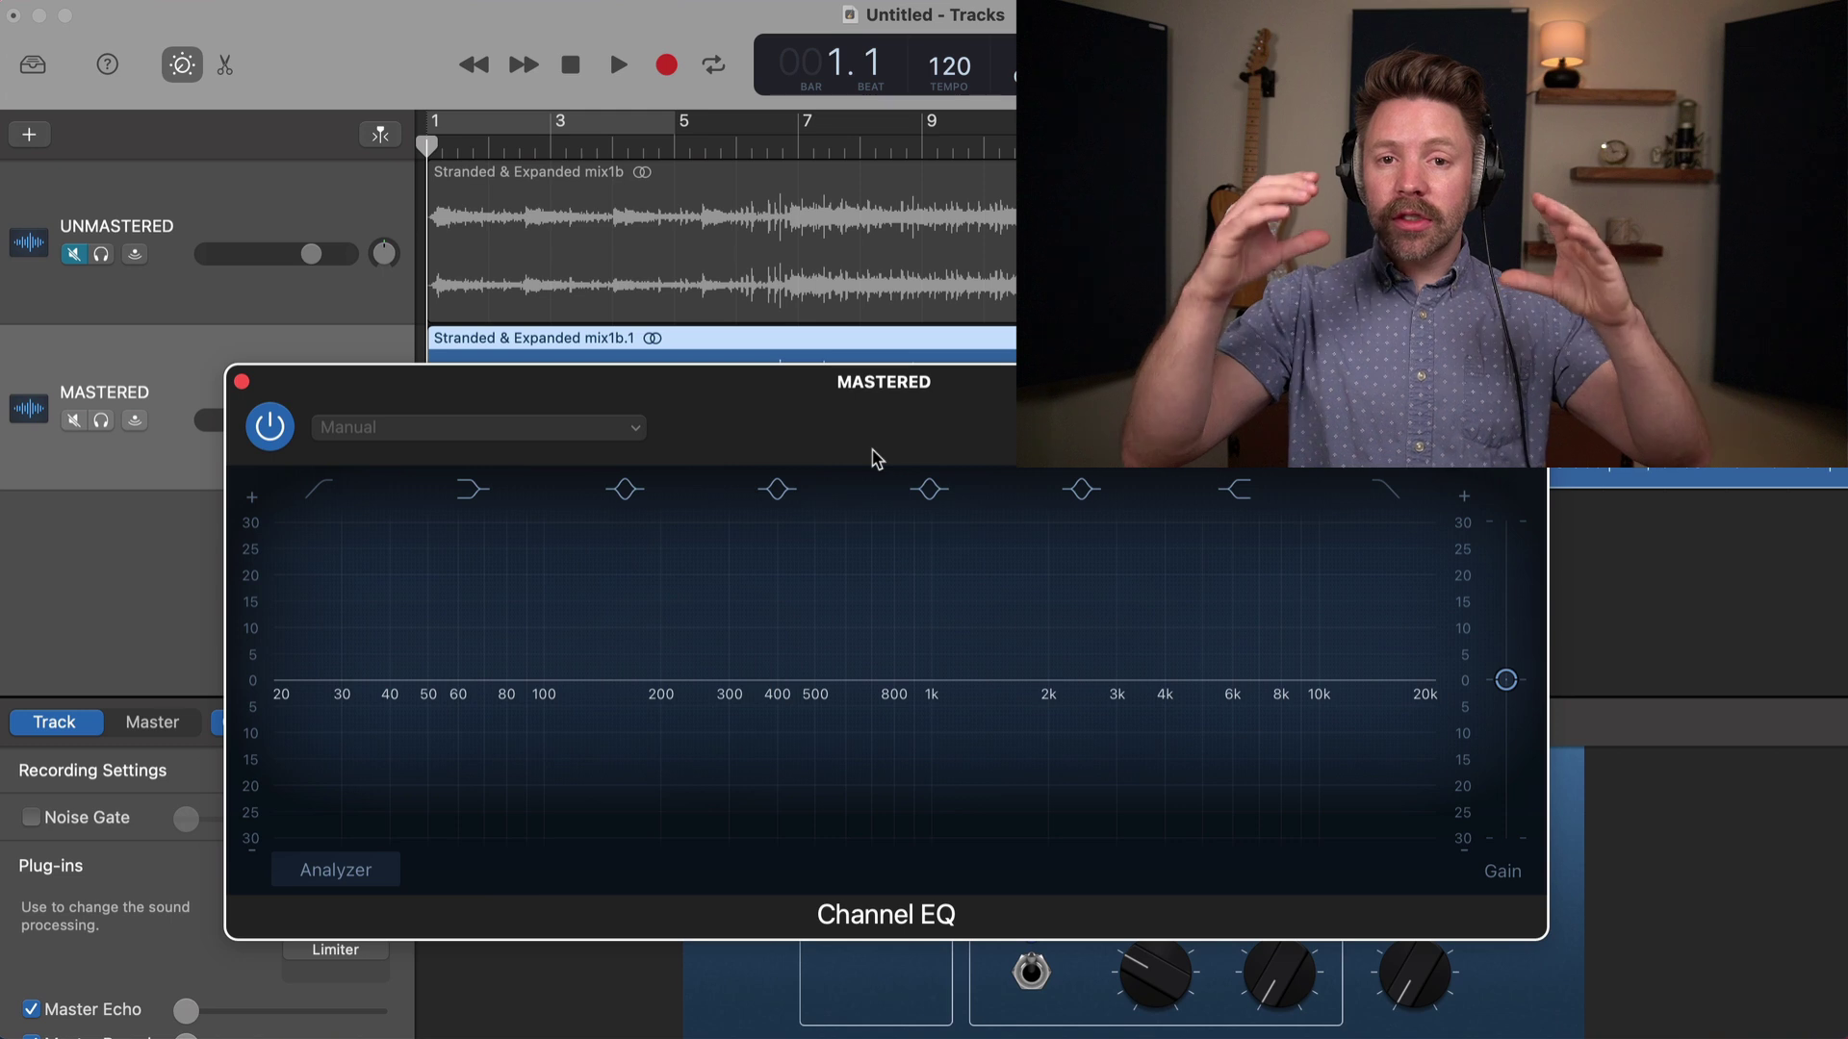
left_click(242, 381)
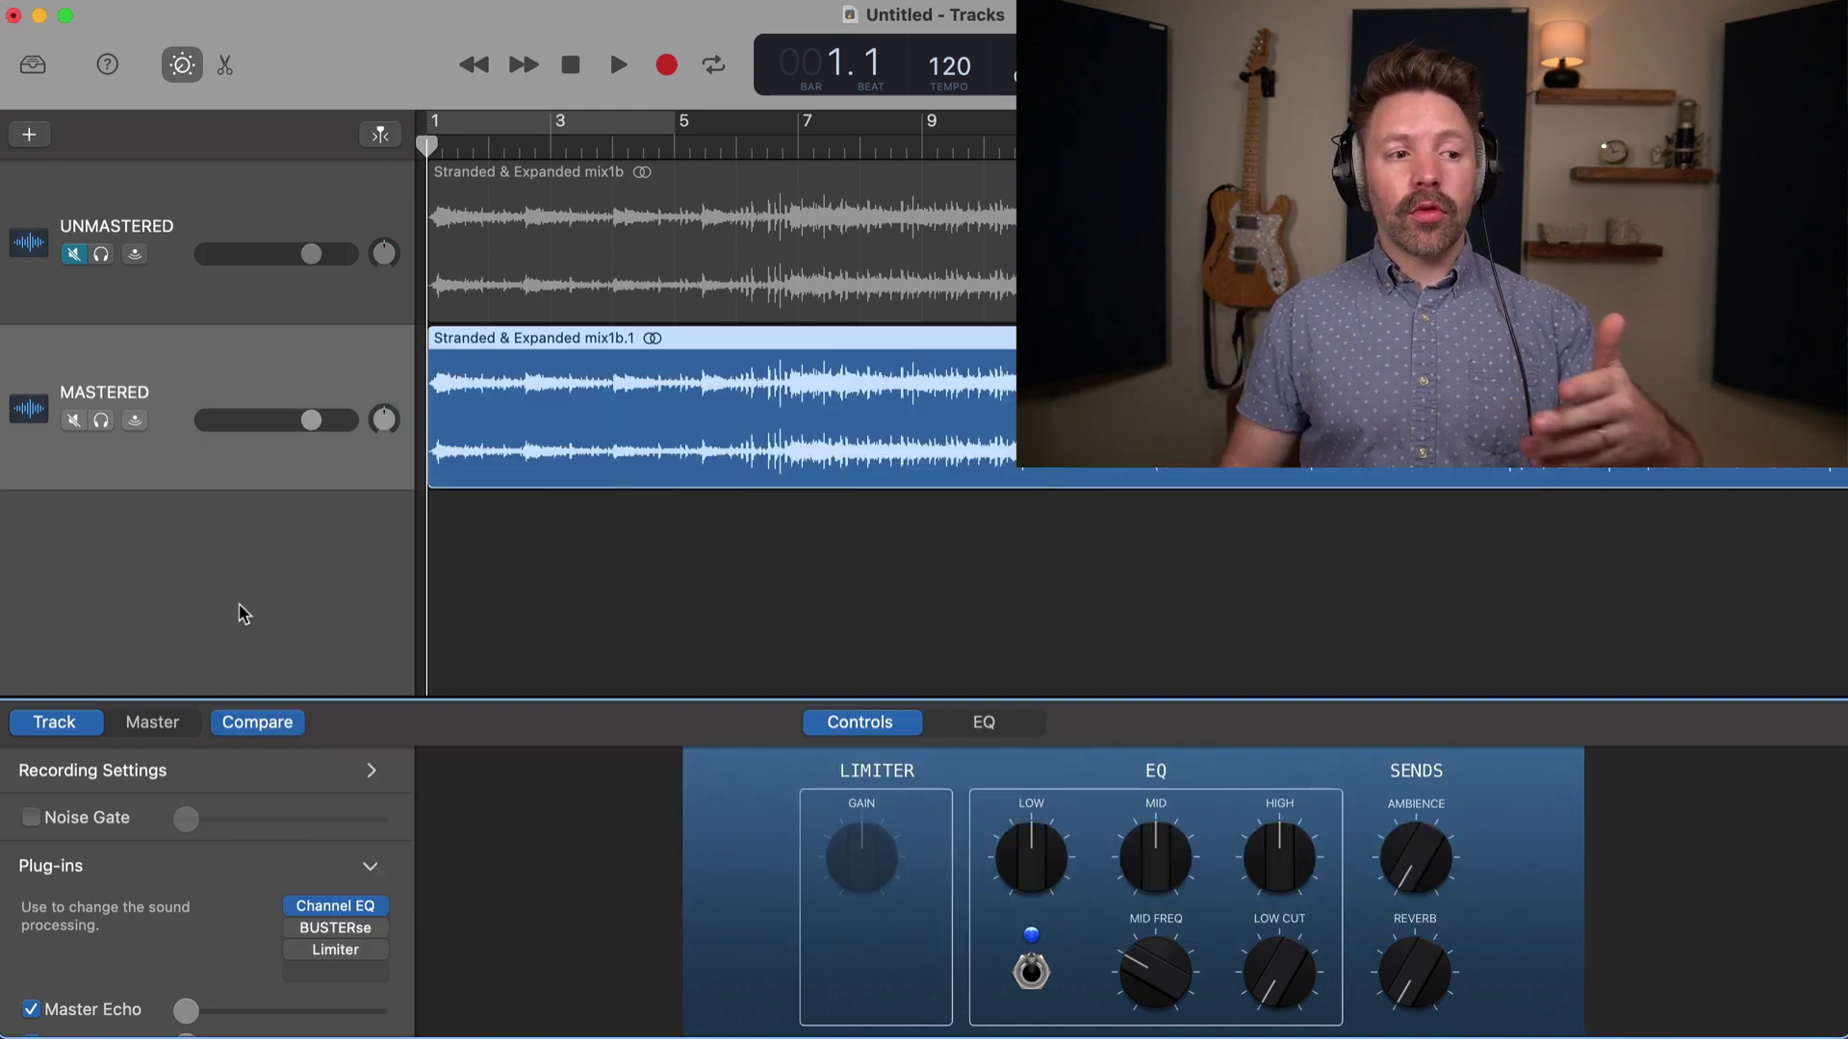
left_click(177, 727)
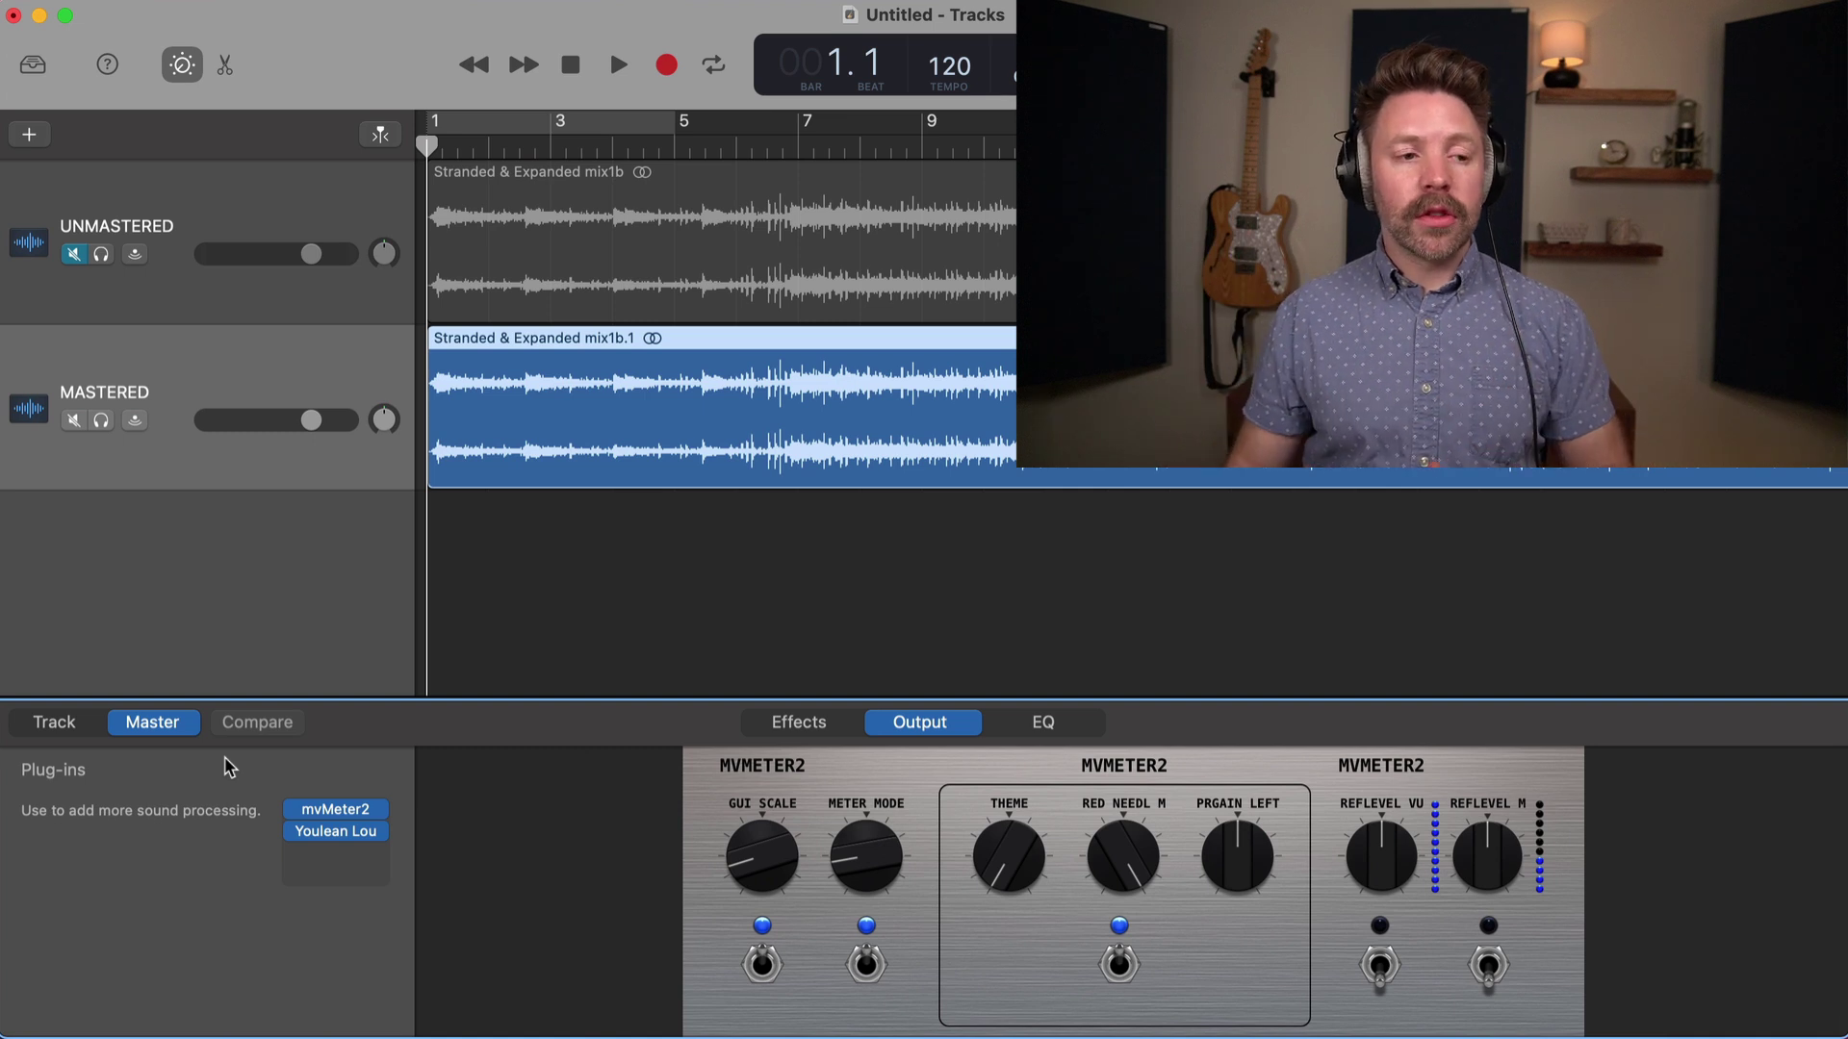
left_click(91, 726)
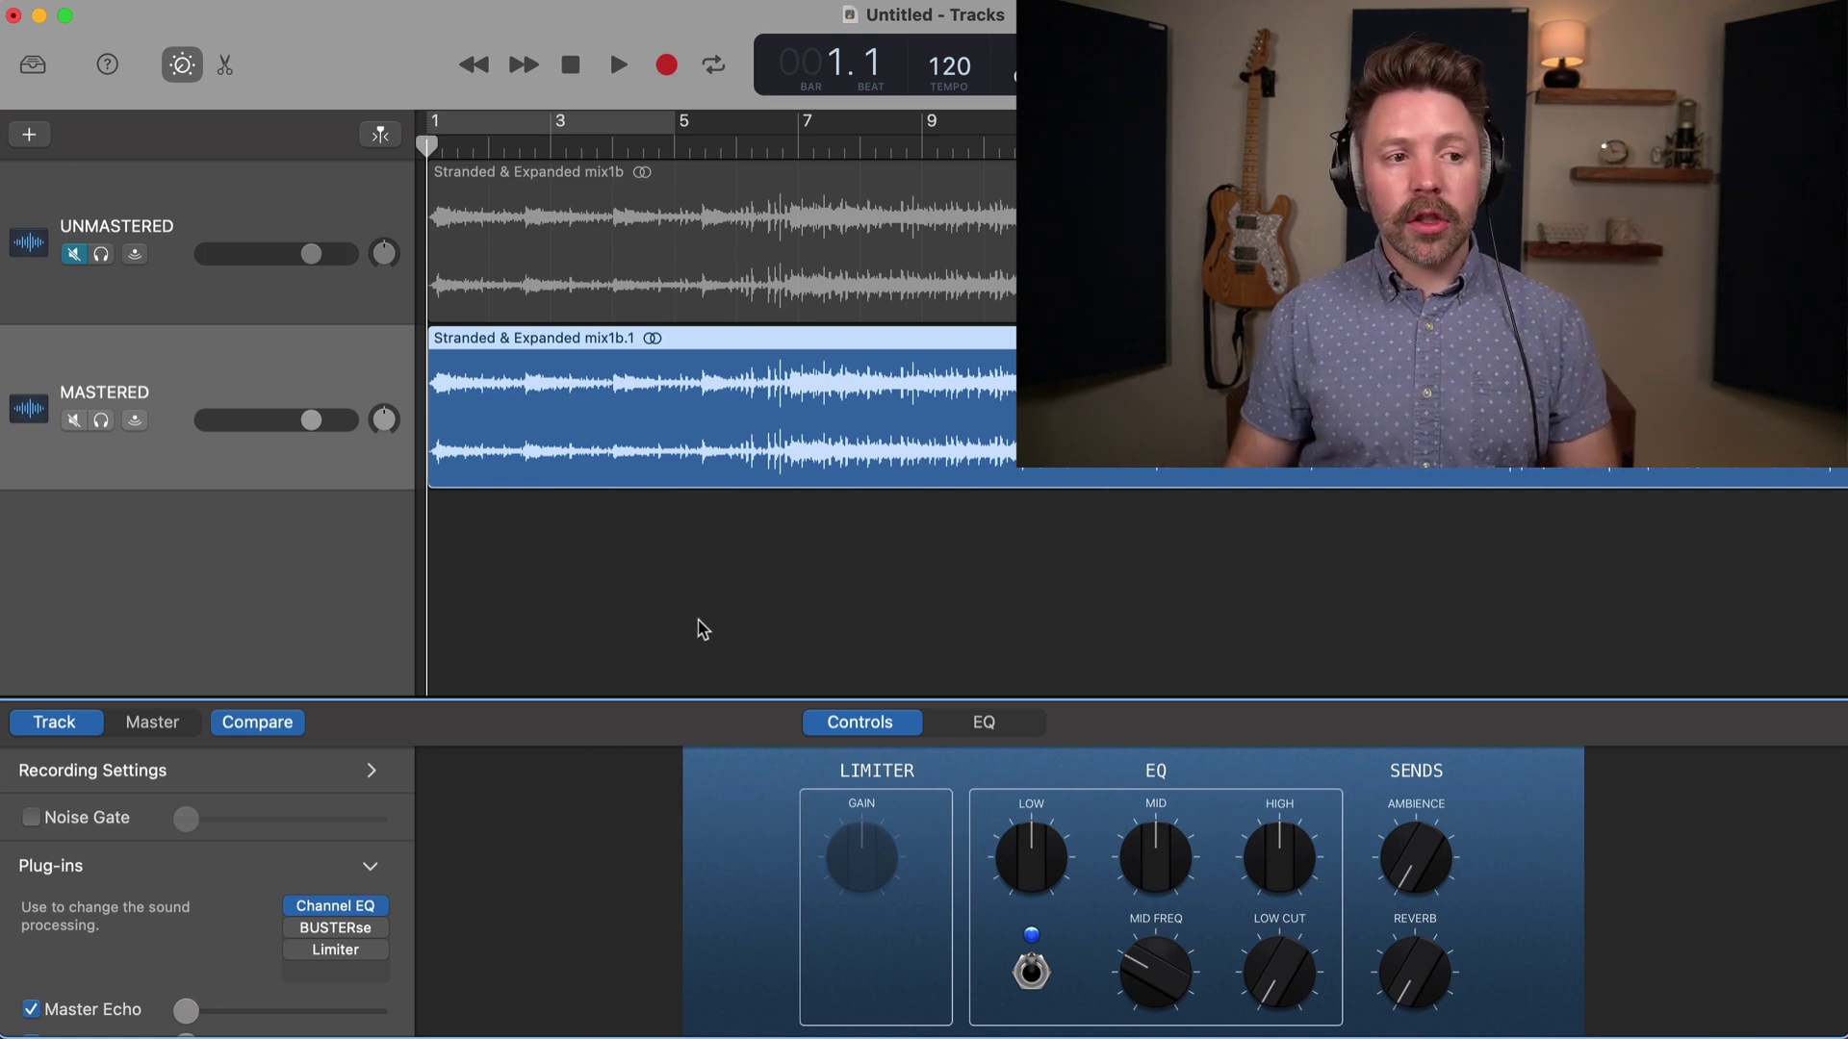
Duplicate the MASTERED track and copy the mix region onto the new track
key("super+Left")
key("super+d")
key("super+d")
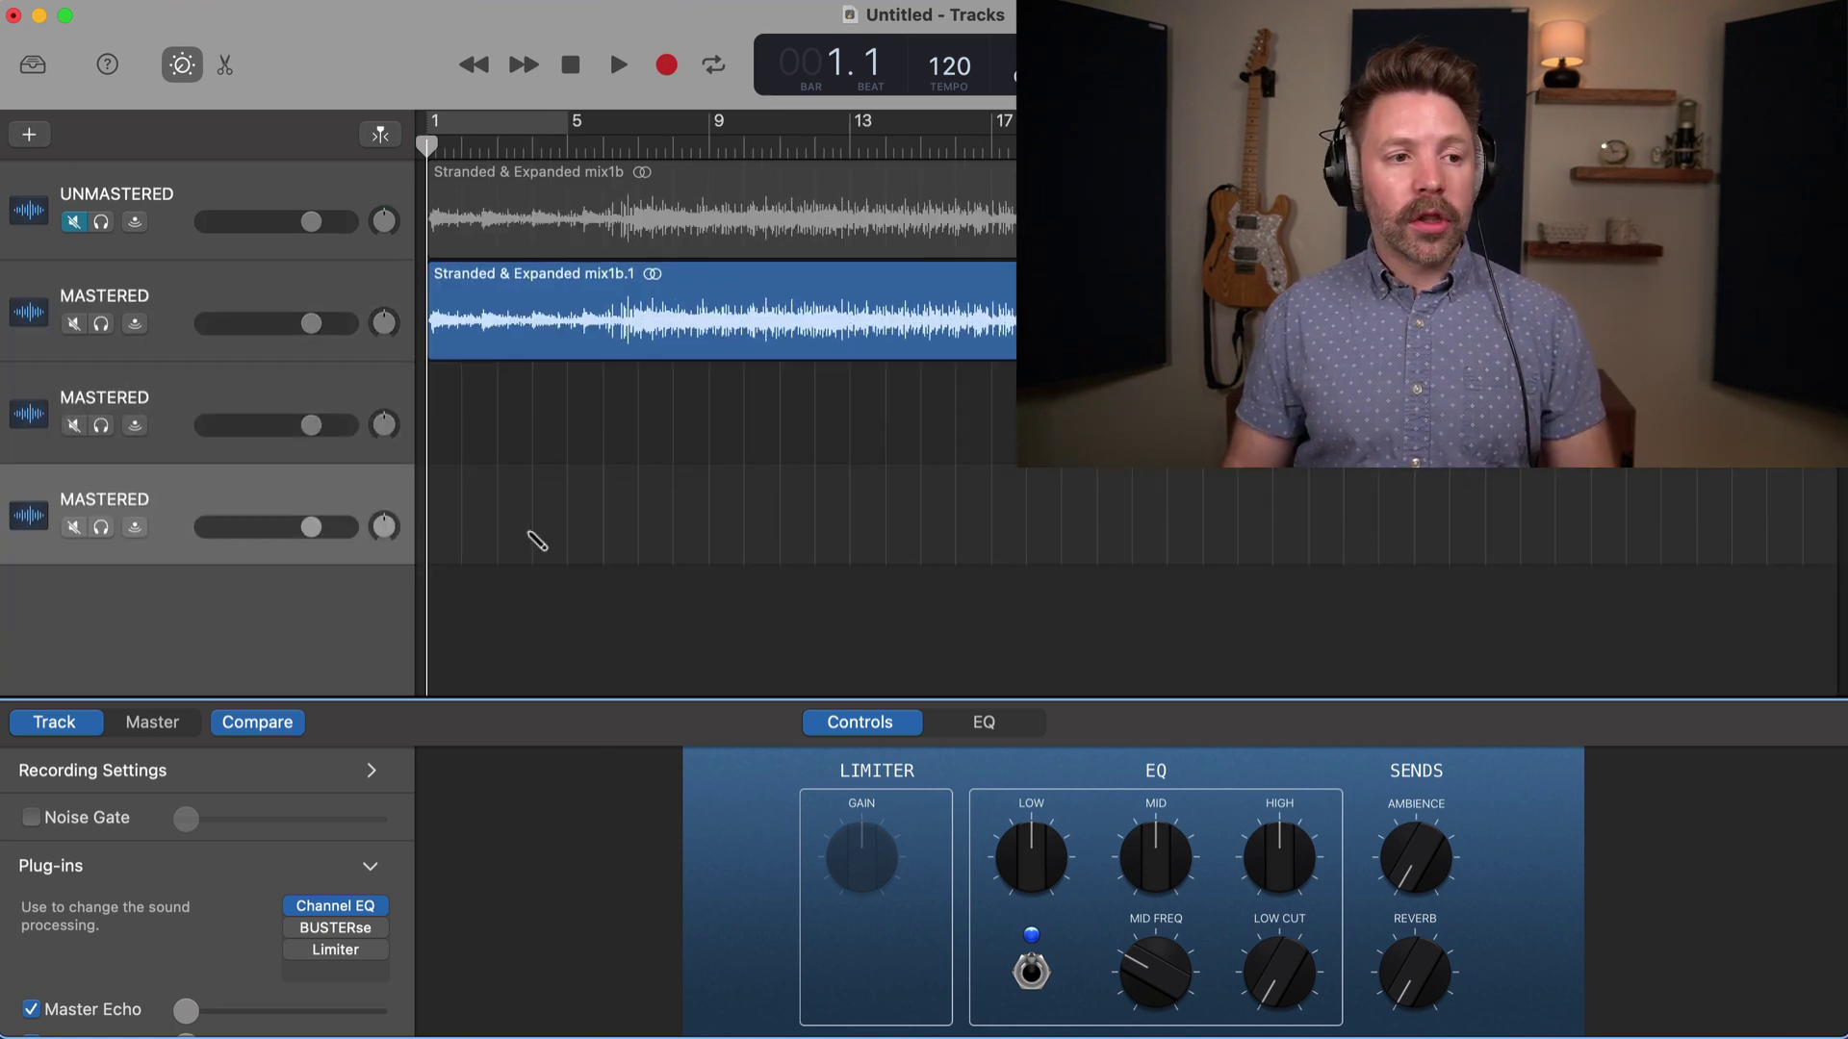
left_click_drag(520, 356, 513, 535)
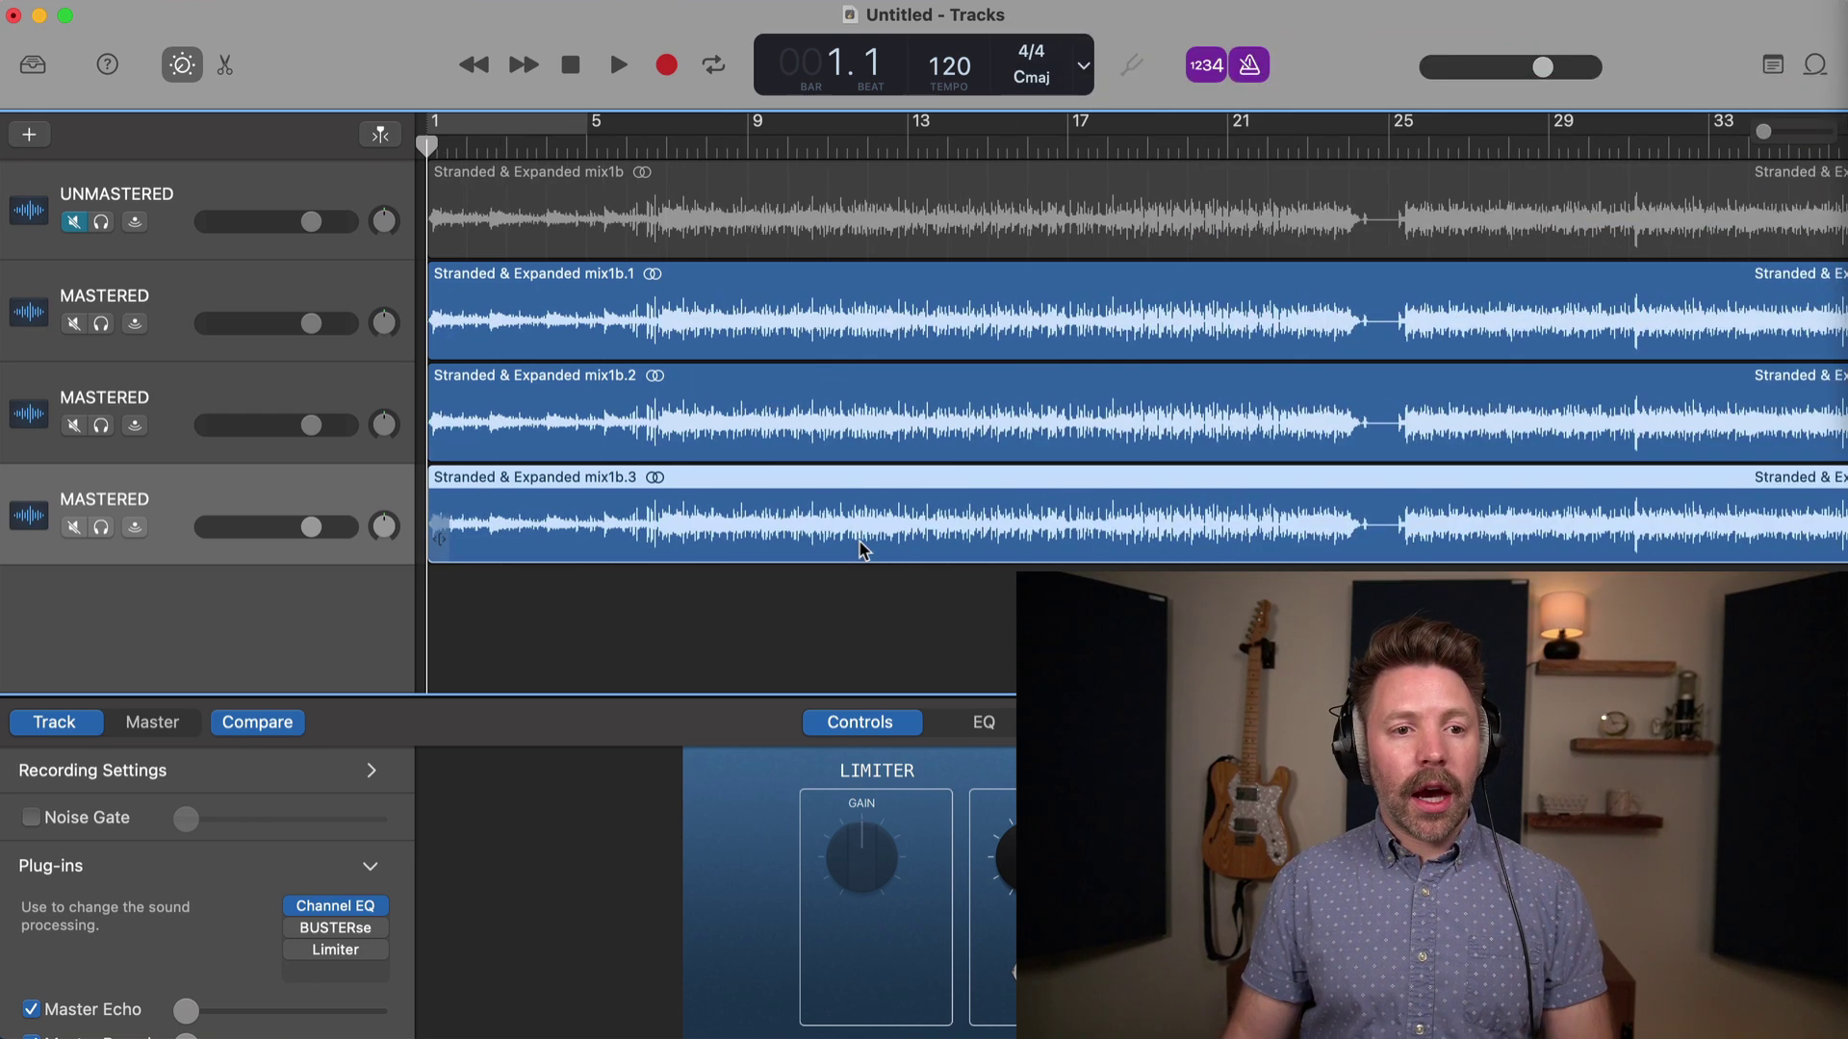
Move mix1b.2 to bar 41 and mix1b.3 to bar 81, back to back
left_click_drag(679, 426, 1840, 420)
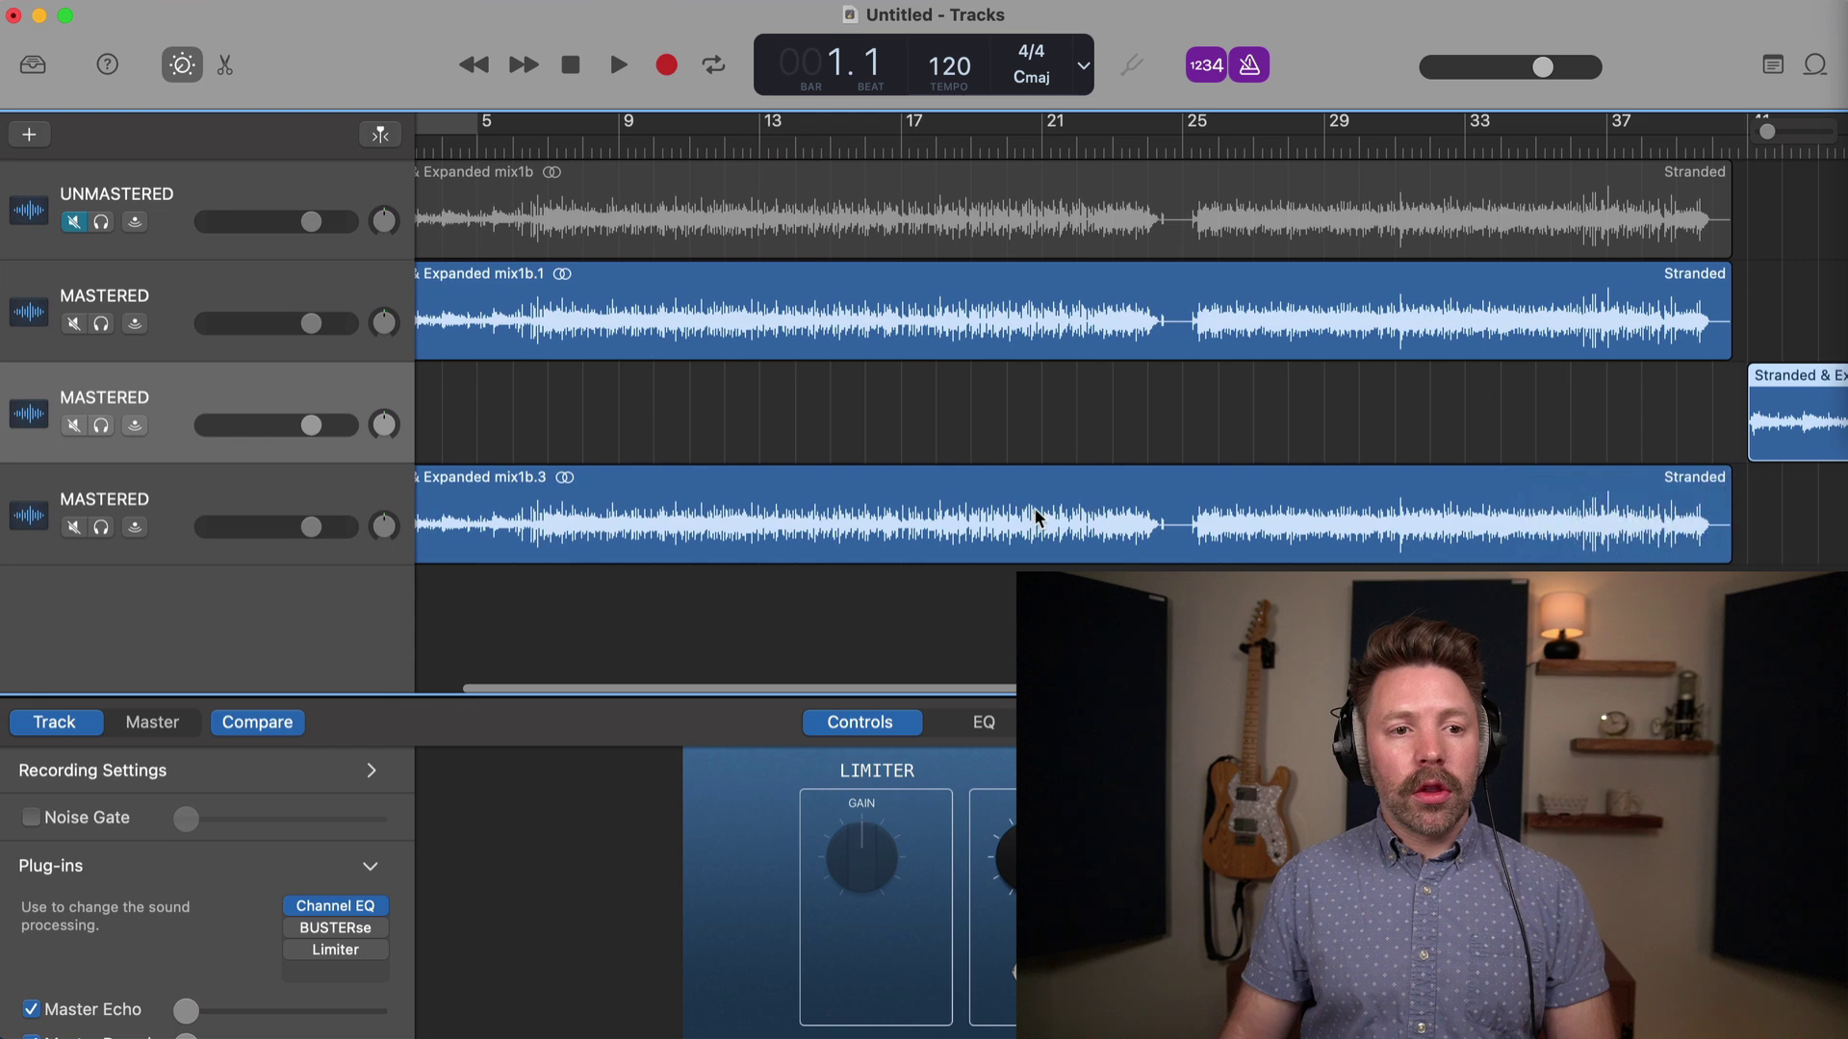
left_click(1405, 520)
key("super+Left")
left_click_drag(857, 520, 1846, 510)
left_click_drag(1569, 498, 1761, 520)
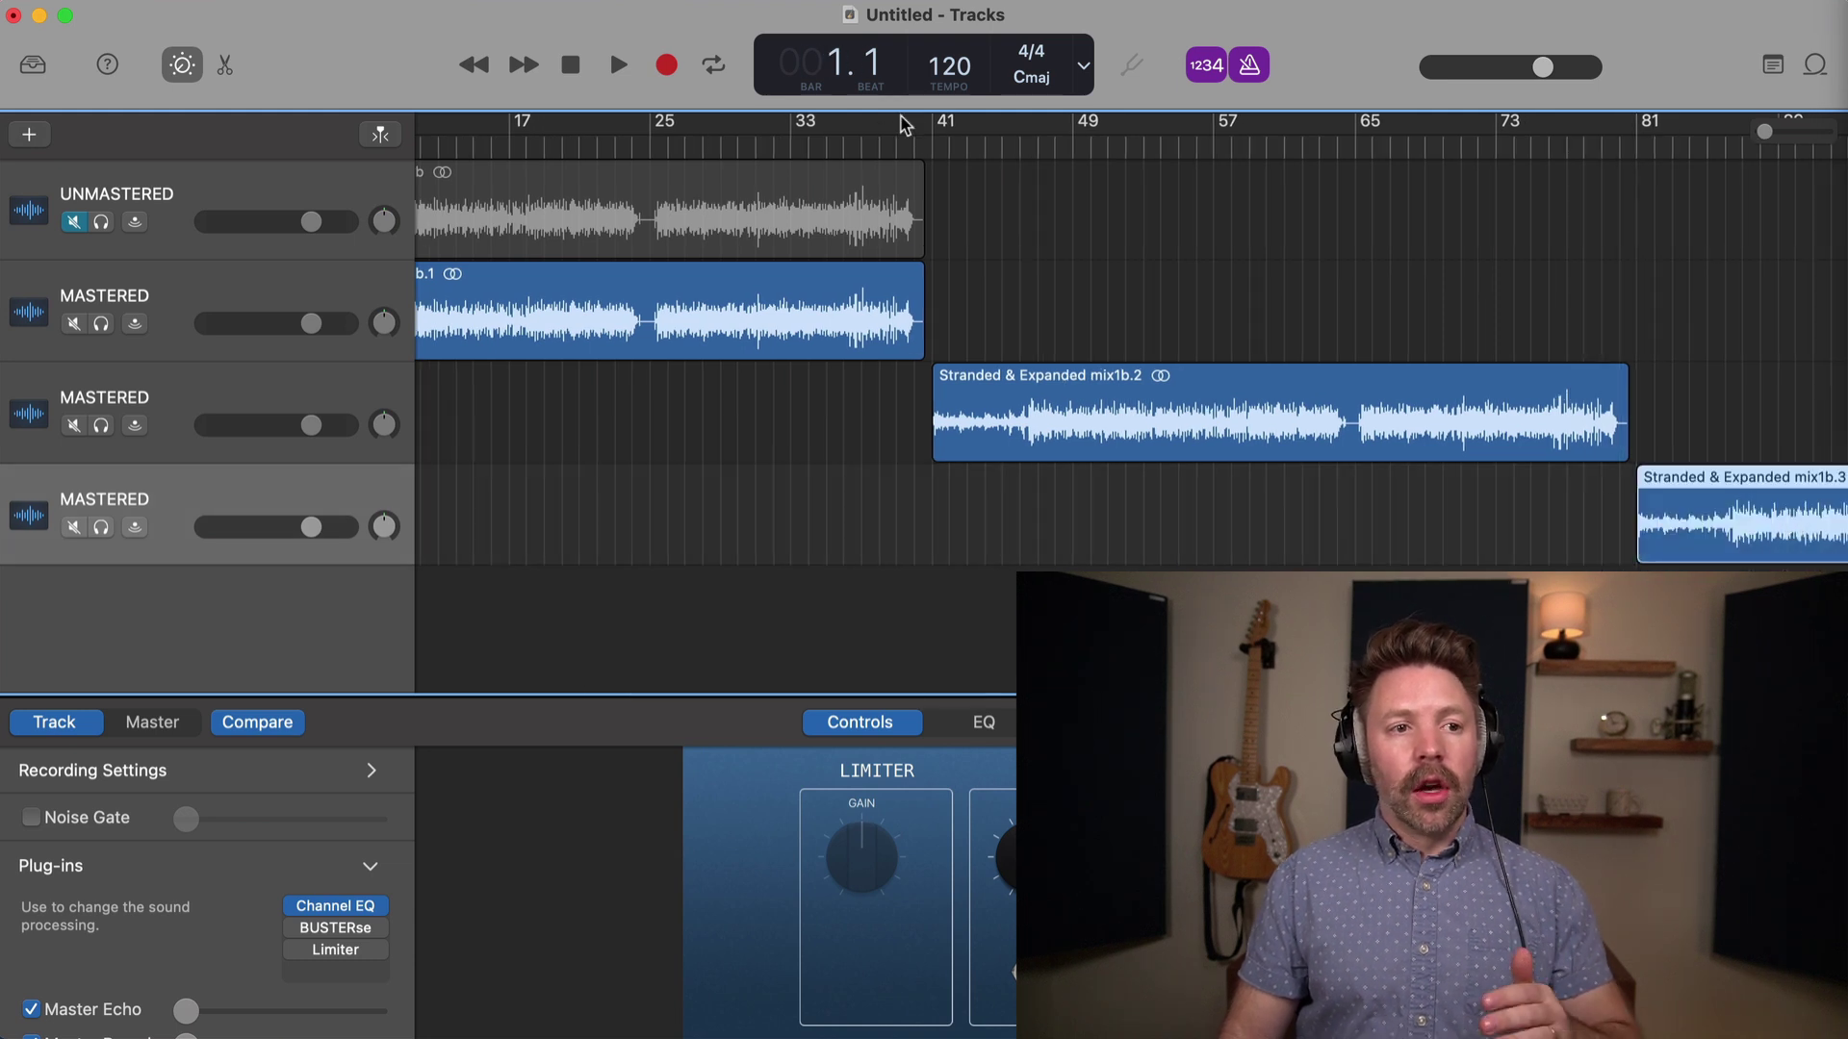
left_click(912, 206)
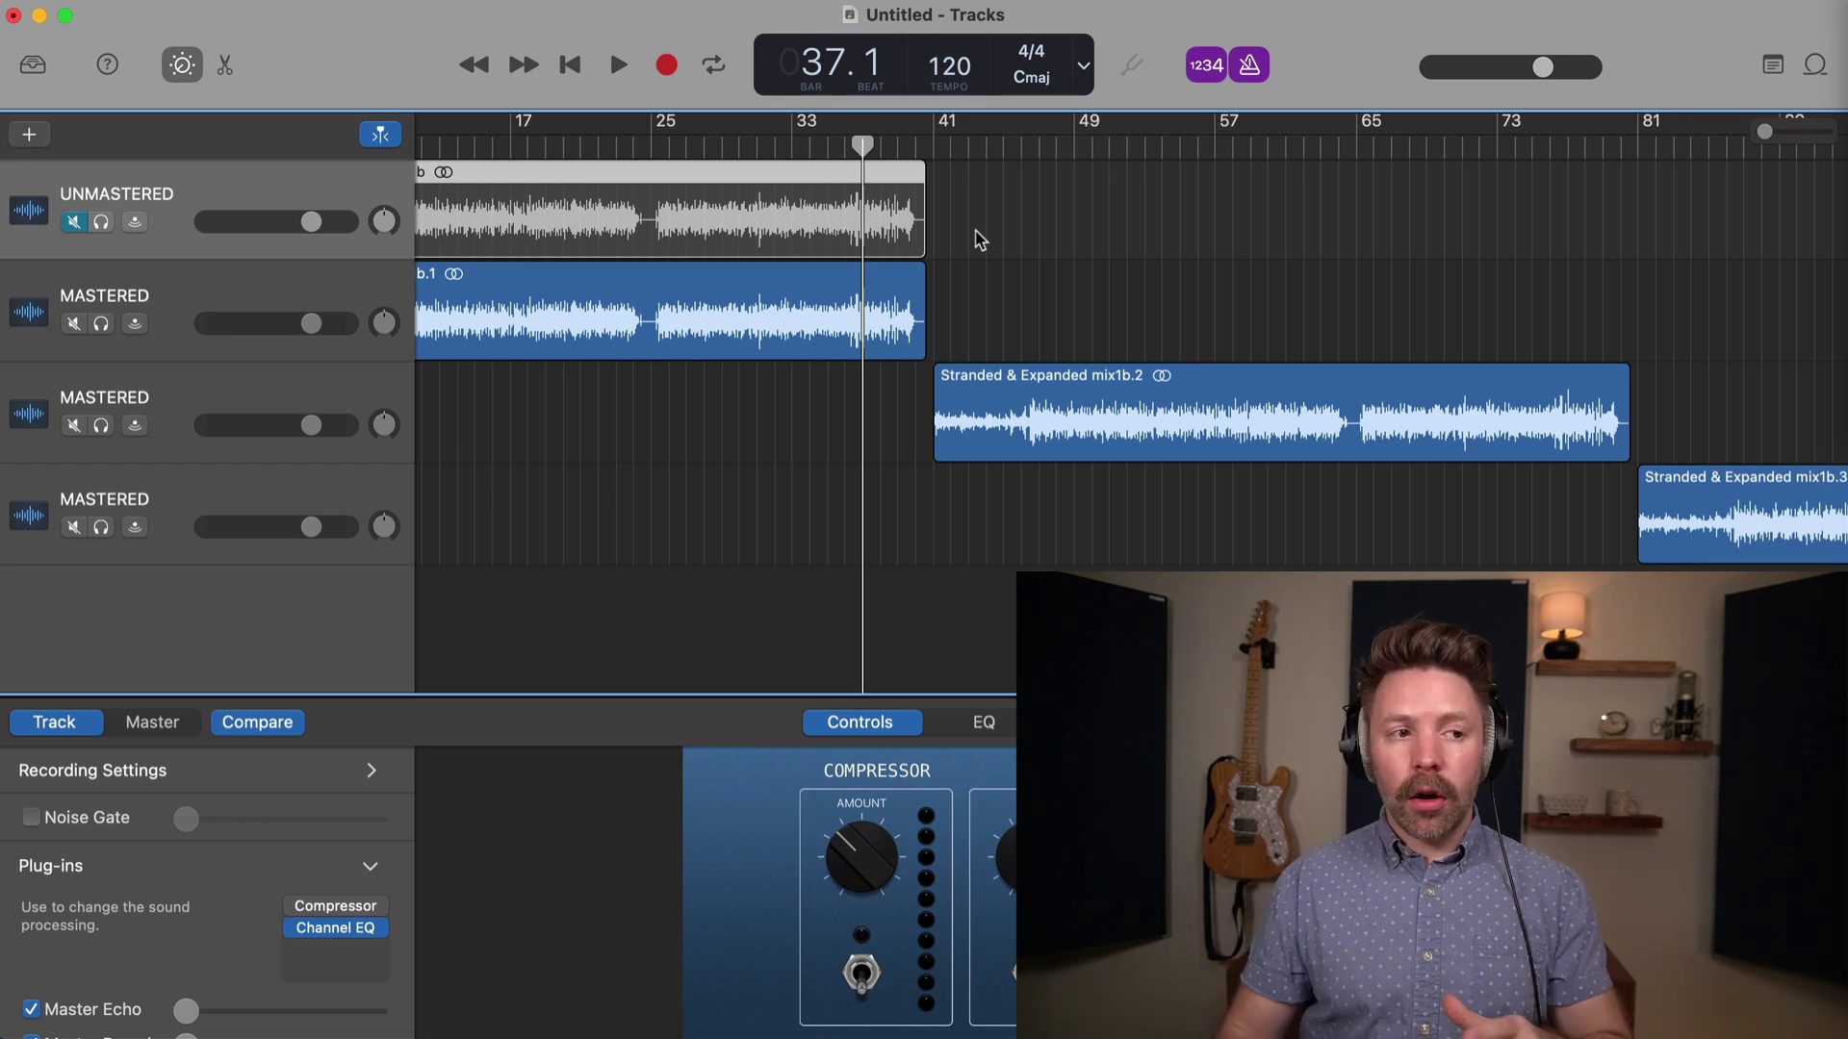
Compare each MASTERED track's plug-ins, then show the master track's chain holding mvMeter2
left_click(195, 288)
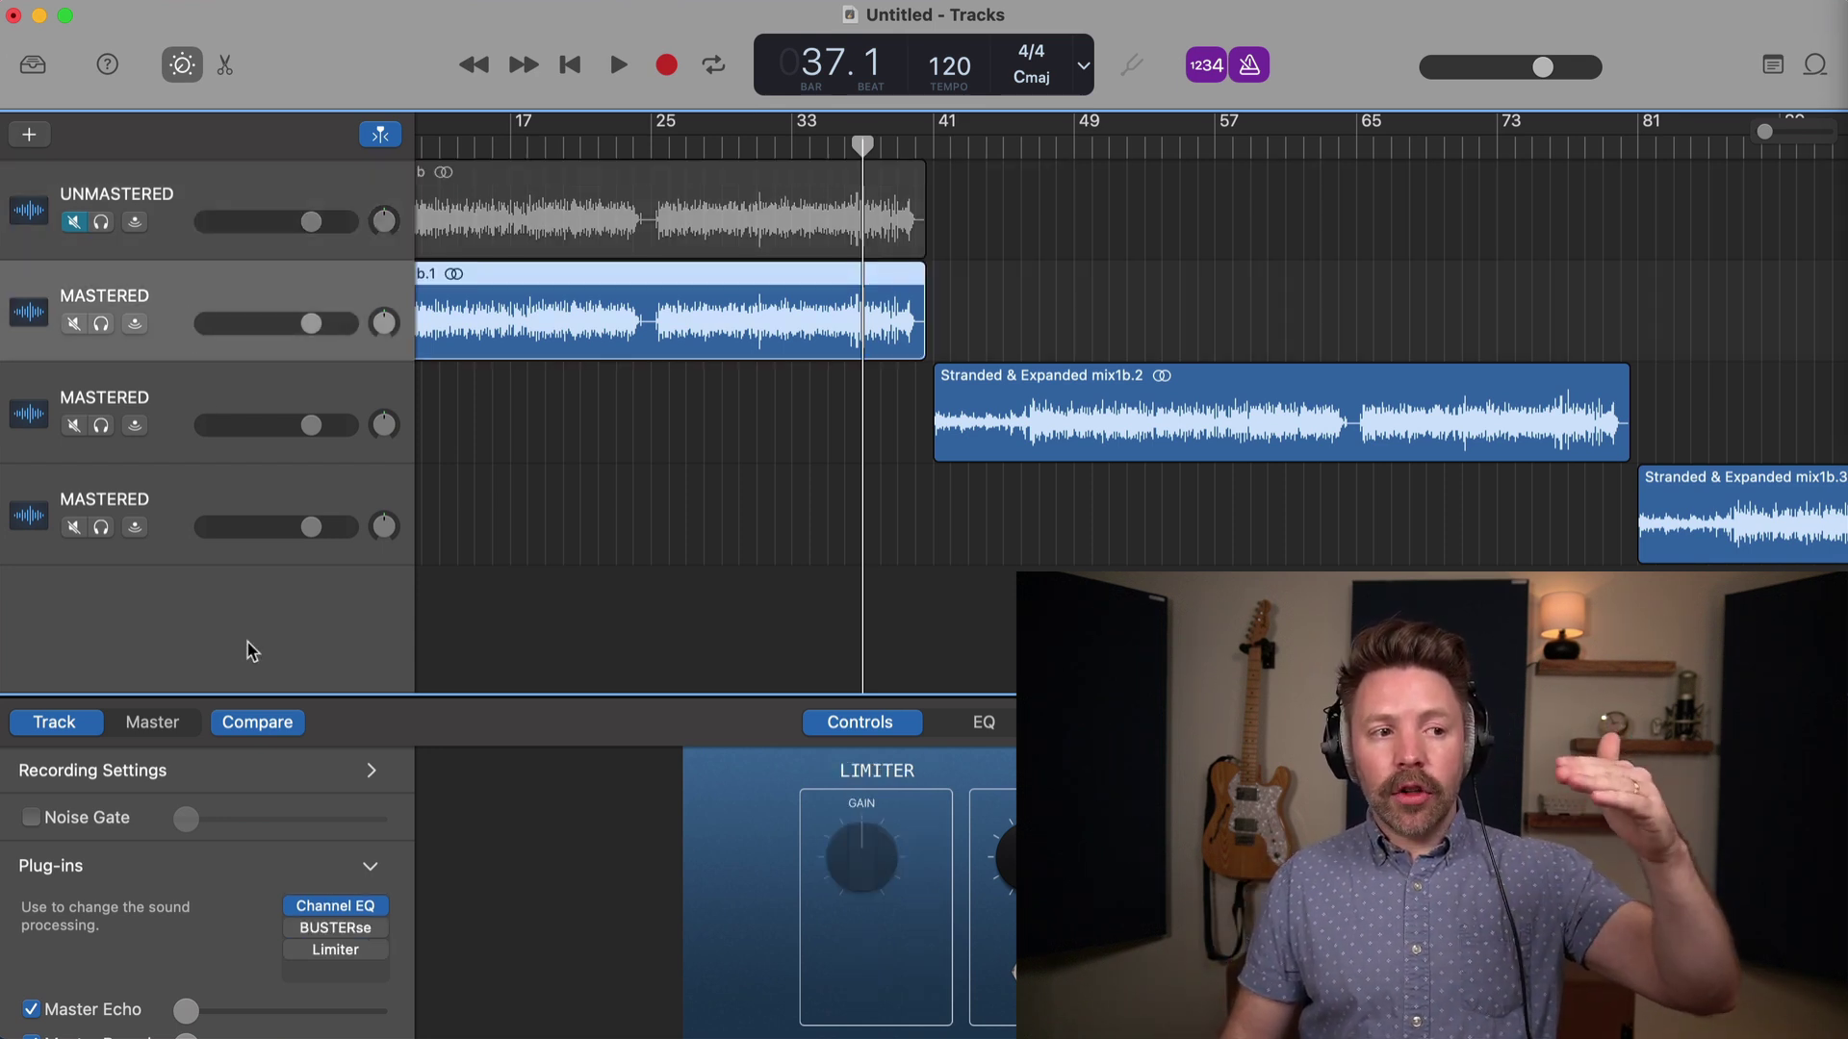
left_click(206, 390)
left_click(198, 516)
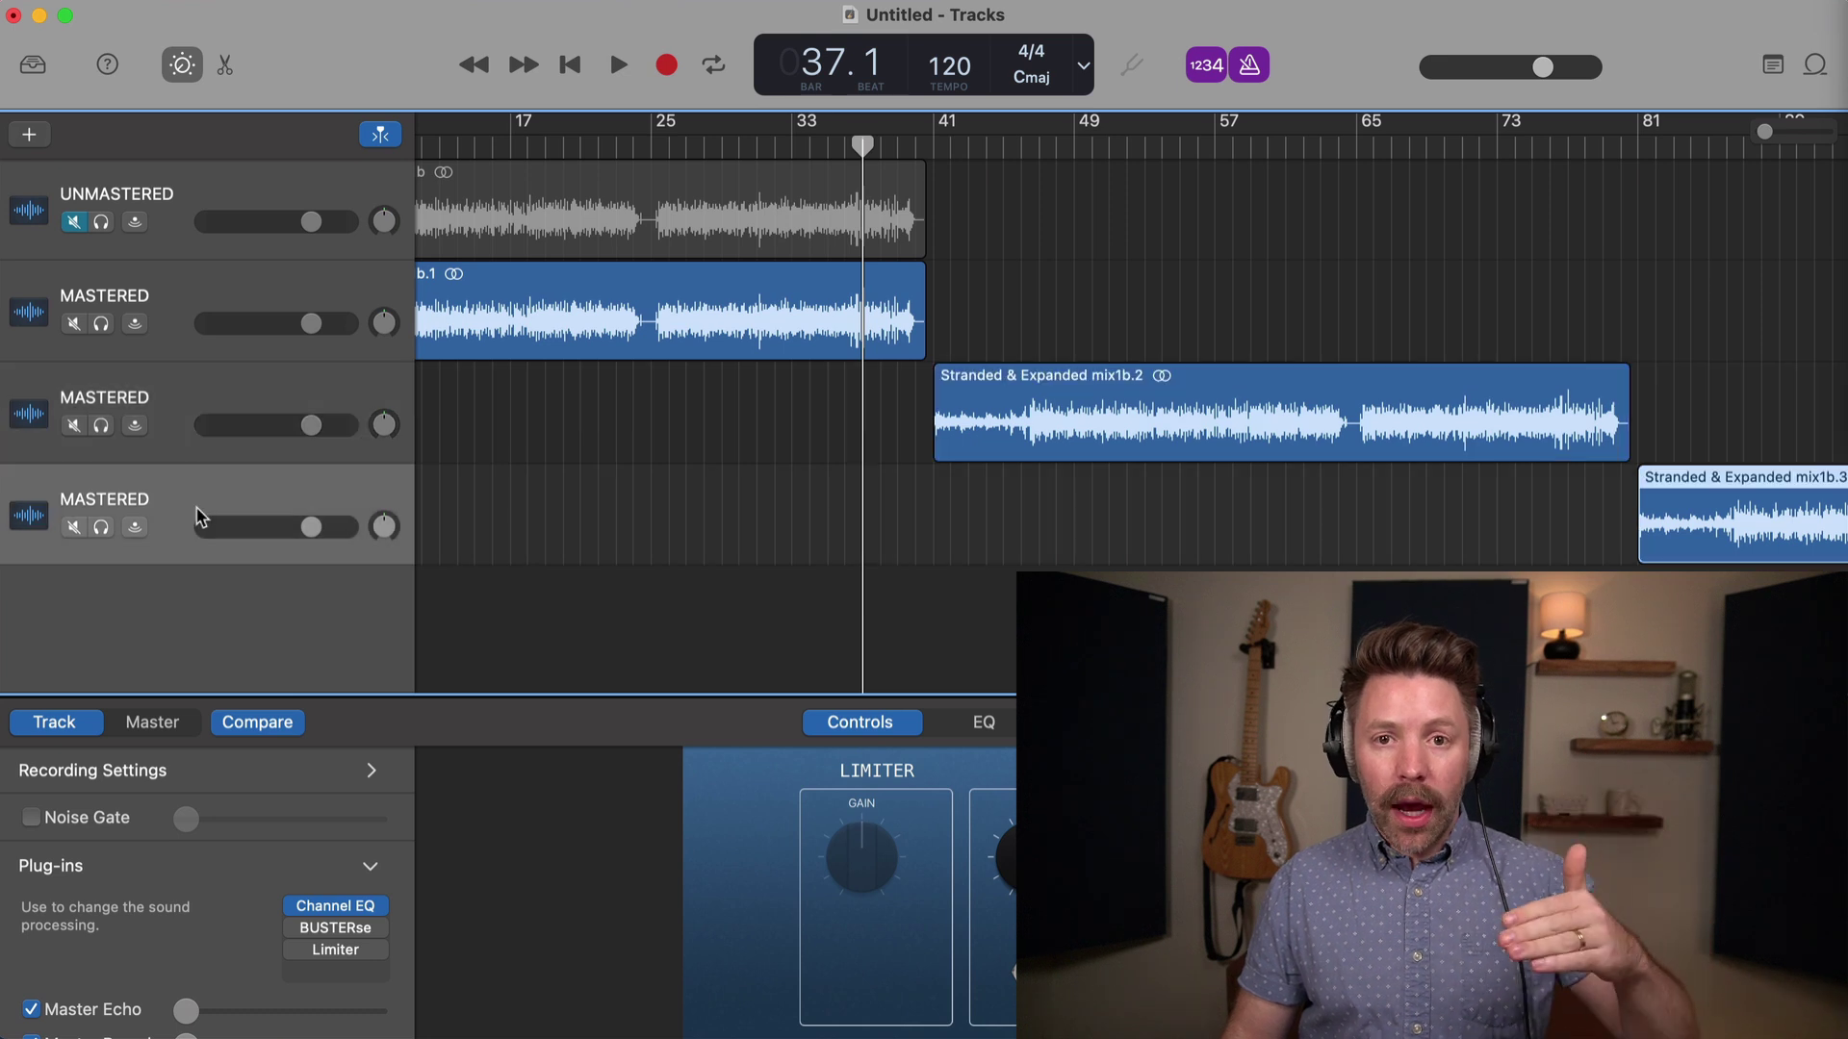
left_click(153, 722)
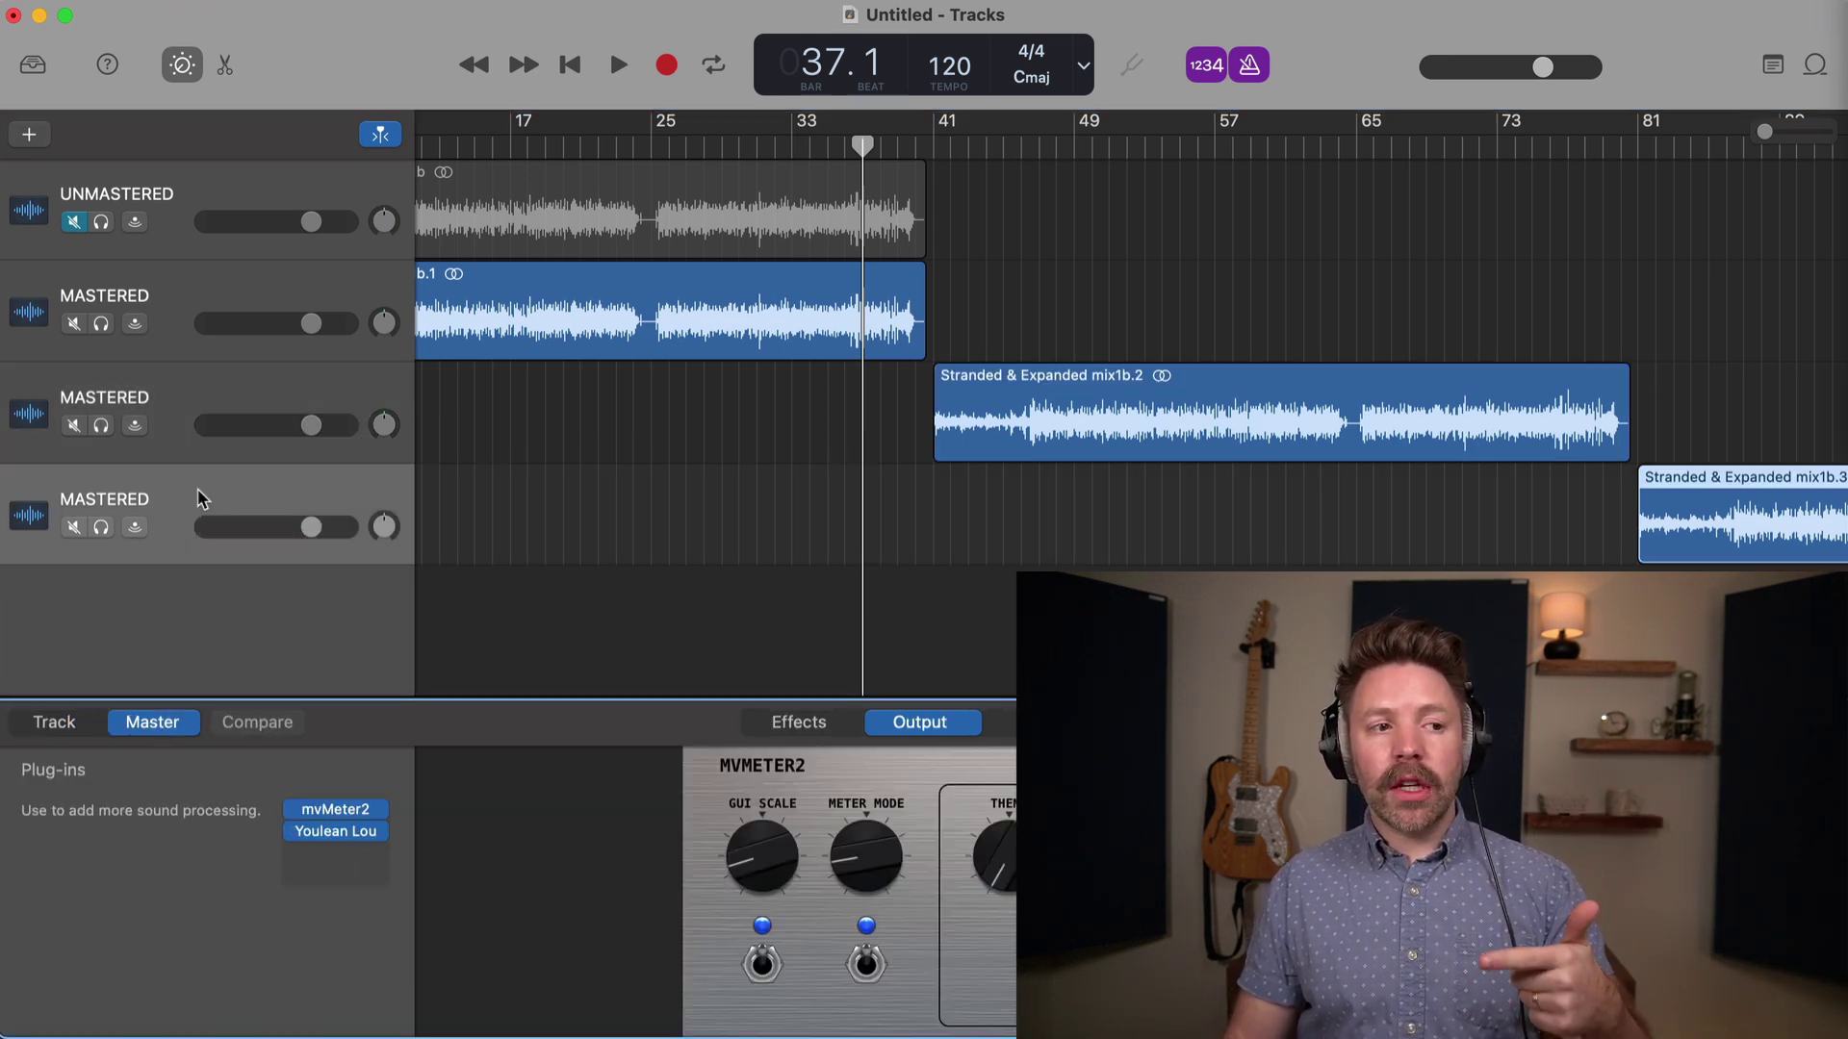
left_click(193, 325)
left_click(83, 721)
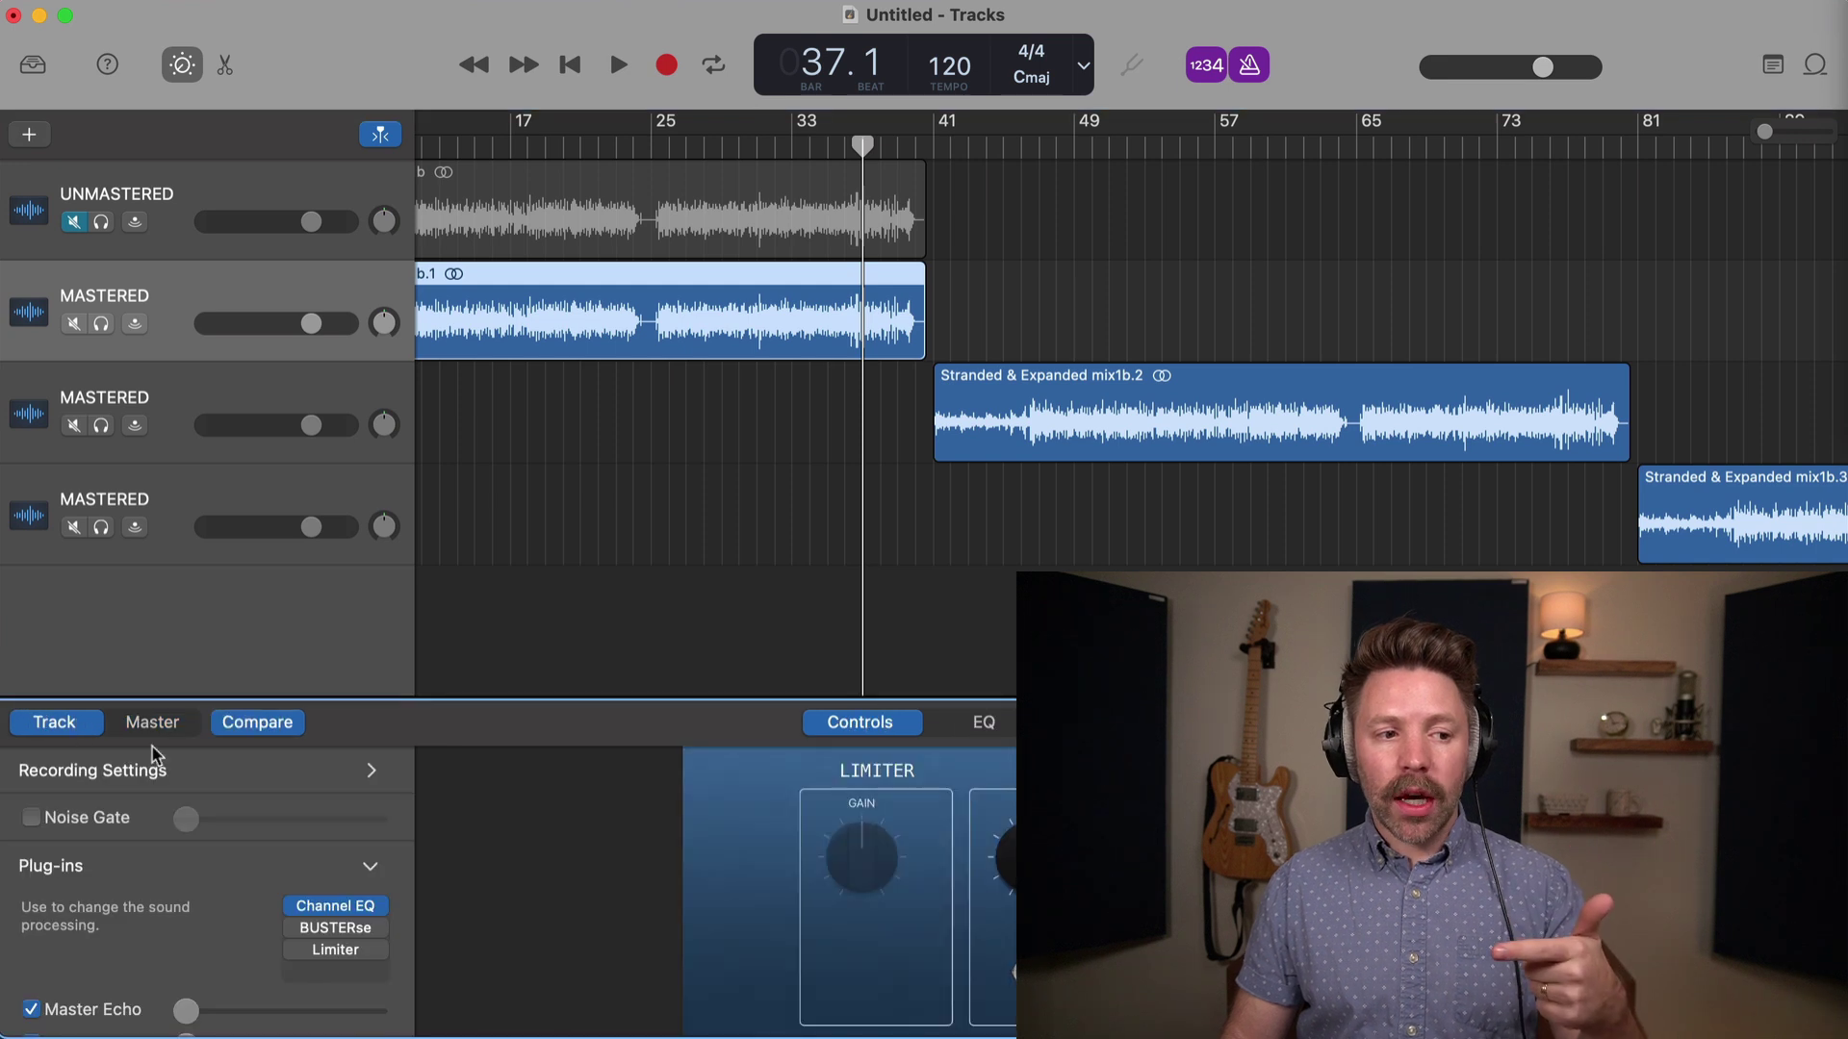
left_click(174, 725)
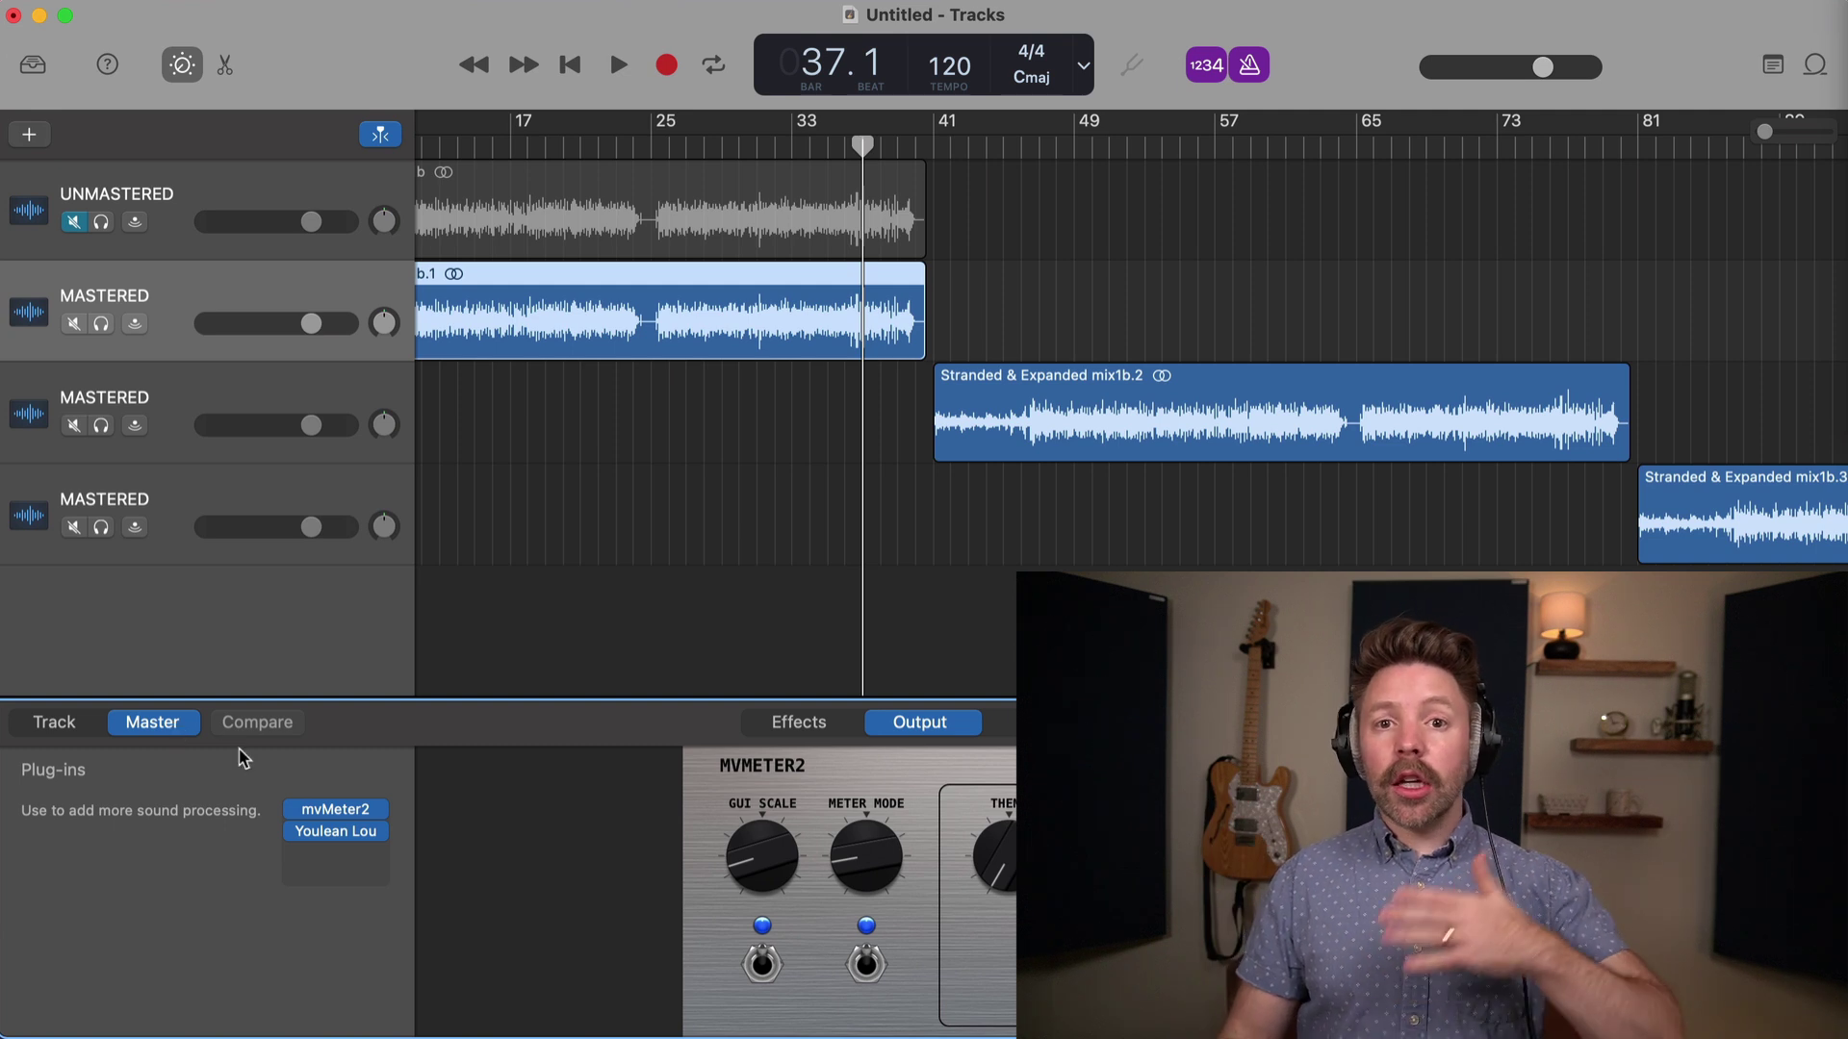
Open the mvMeter2 window and turn off the metronome and count-in
left_click(335, 809)
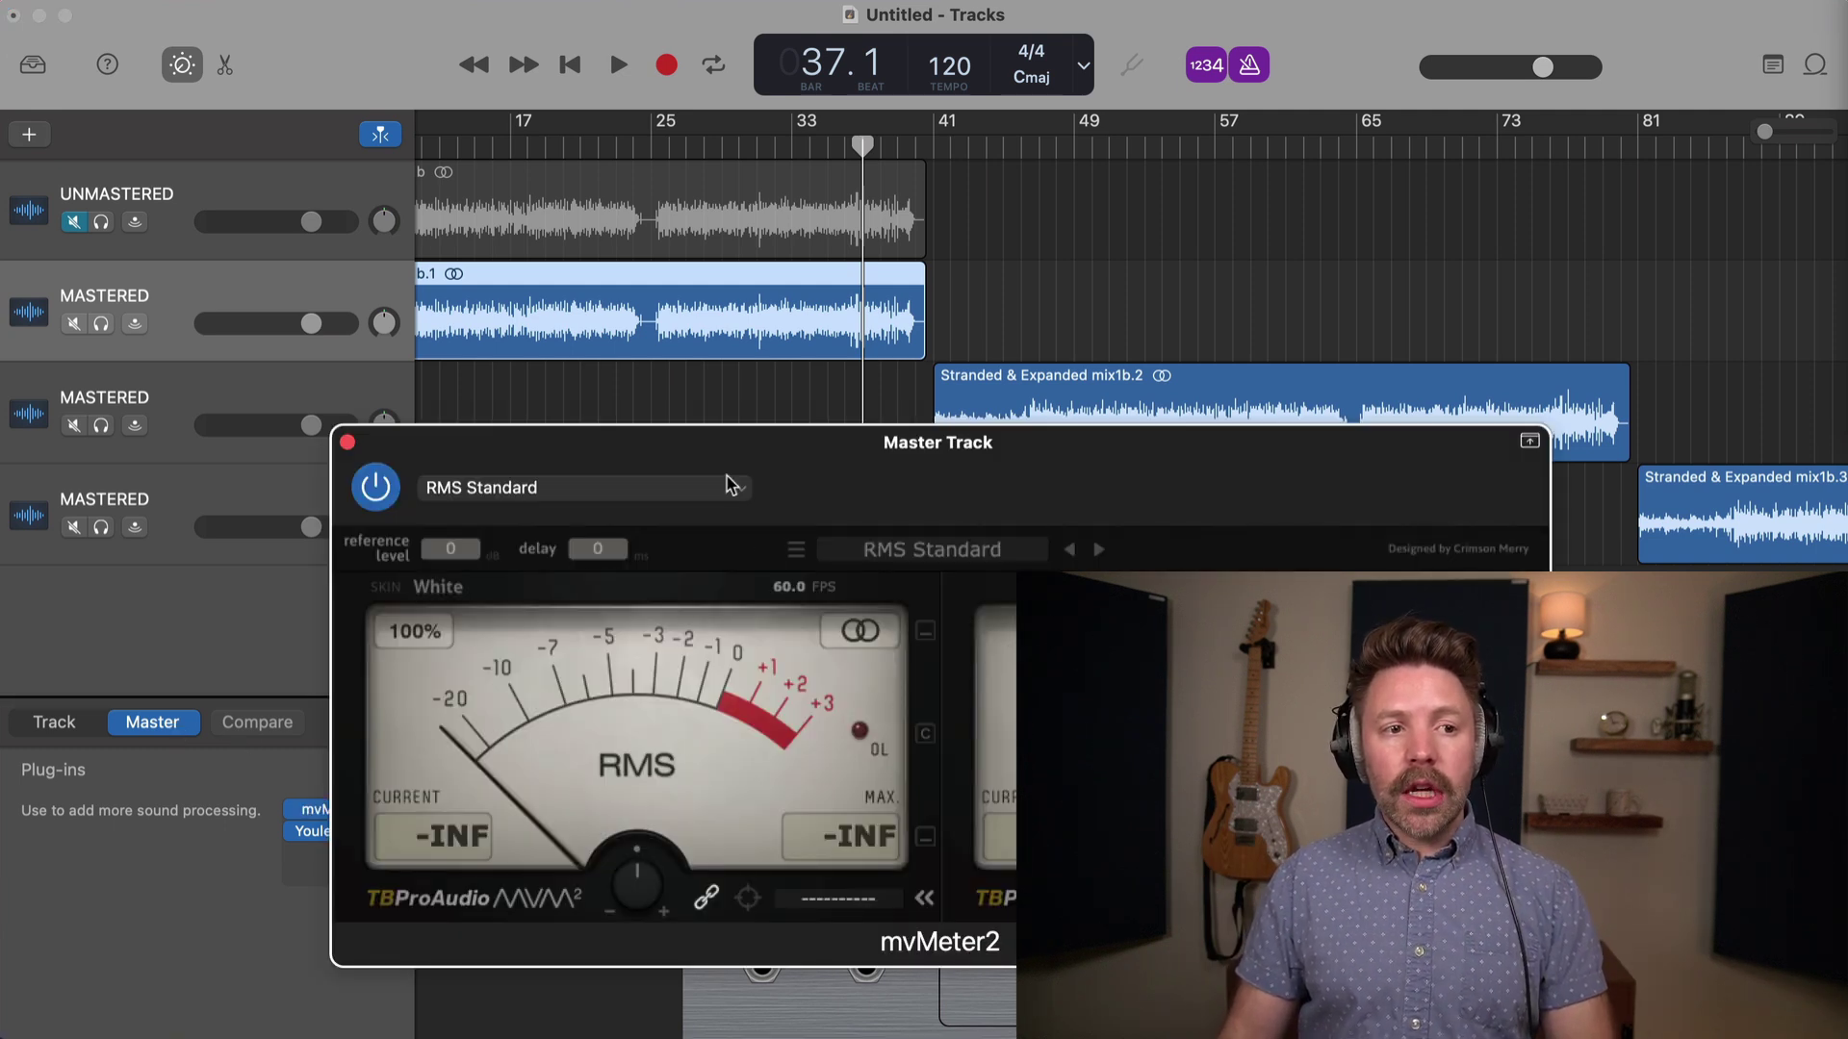
left_click(1249, 64)
left_click(1206, 64)
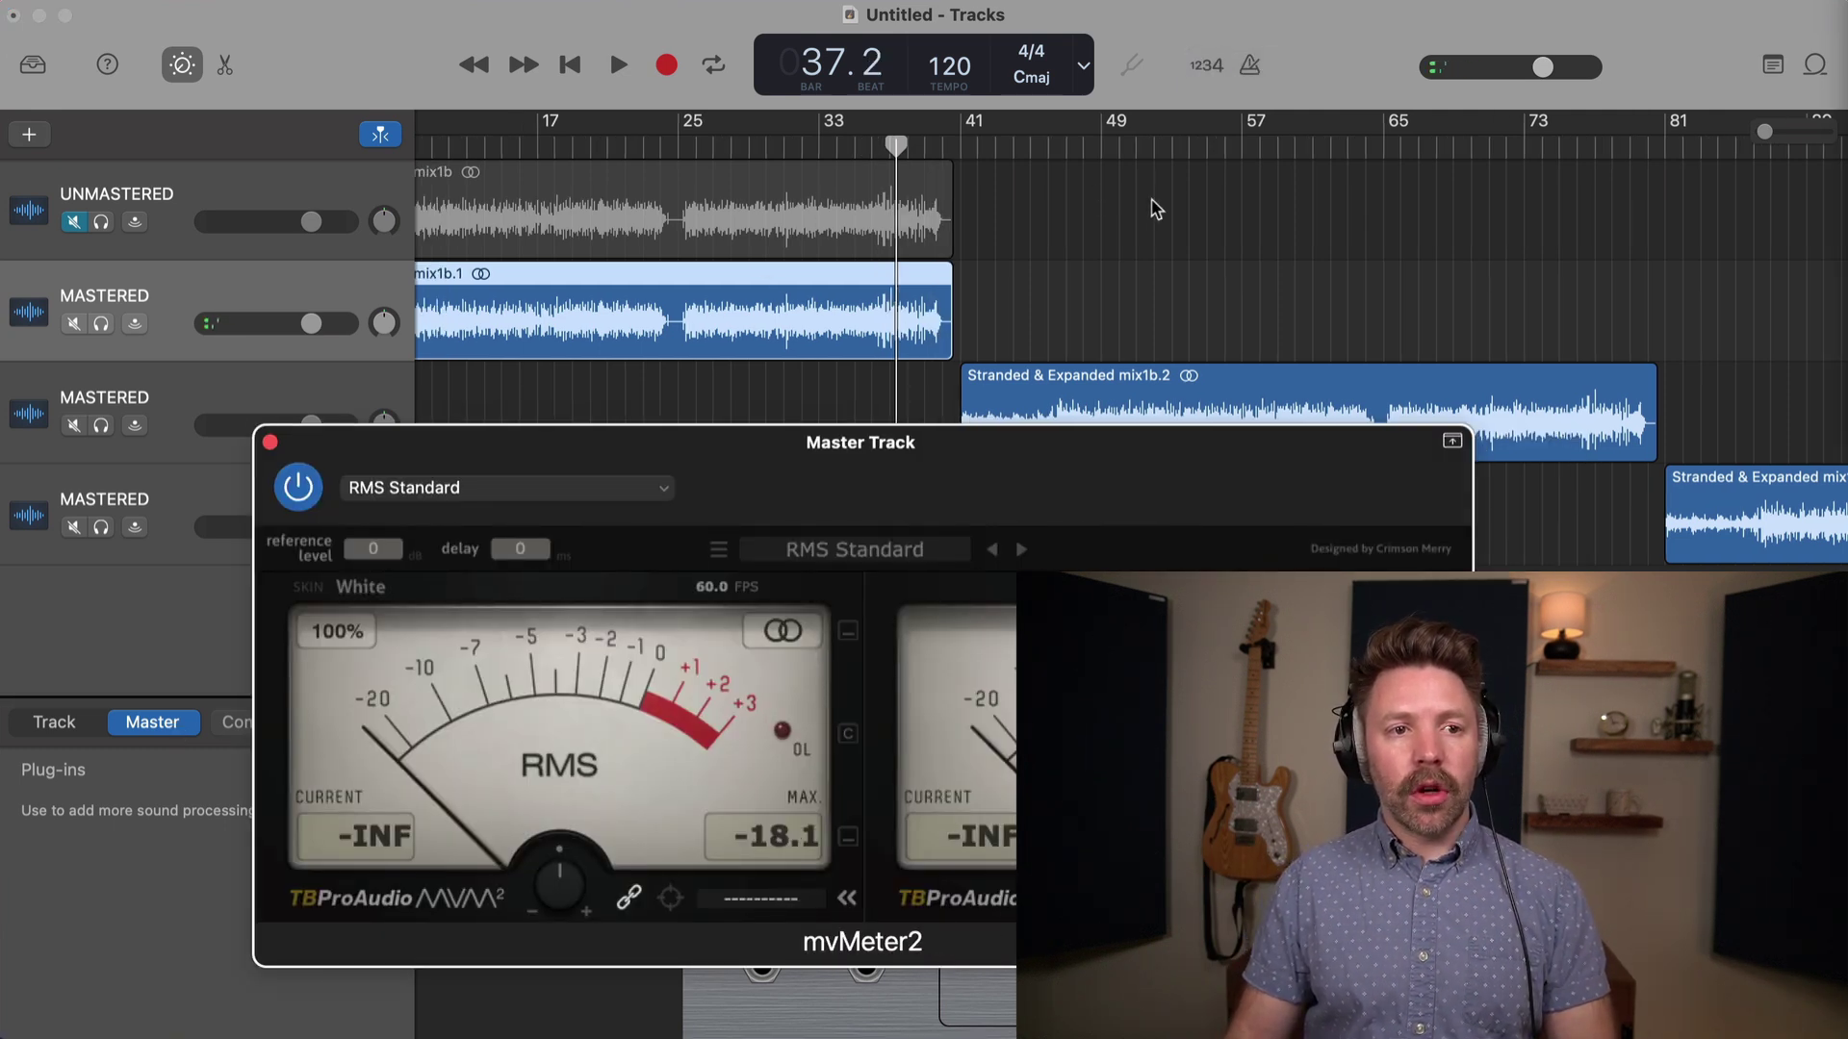
Play the mix, then replay from about bar 54 across the join into the second song
key("space")
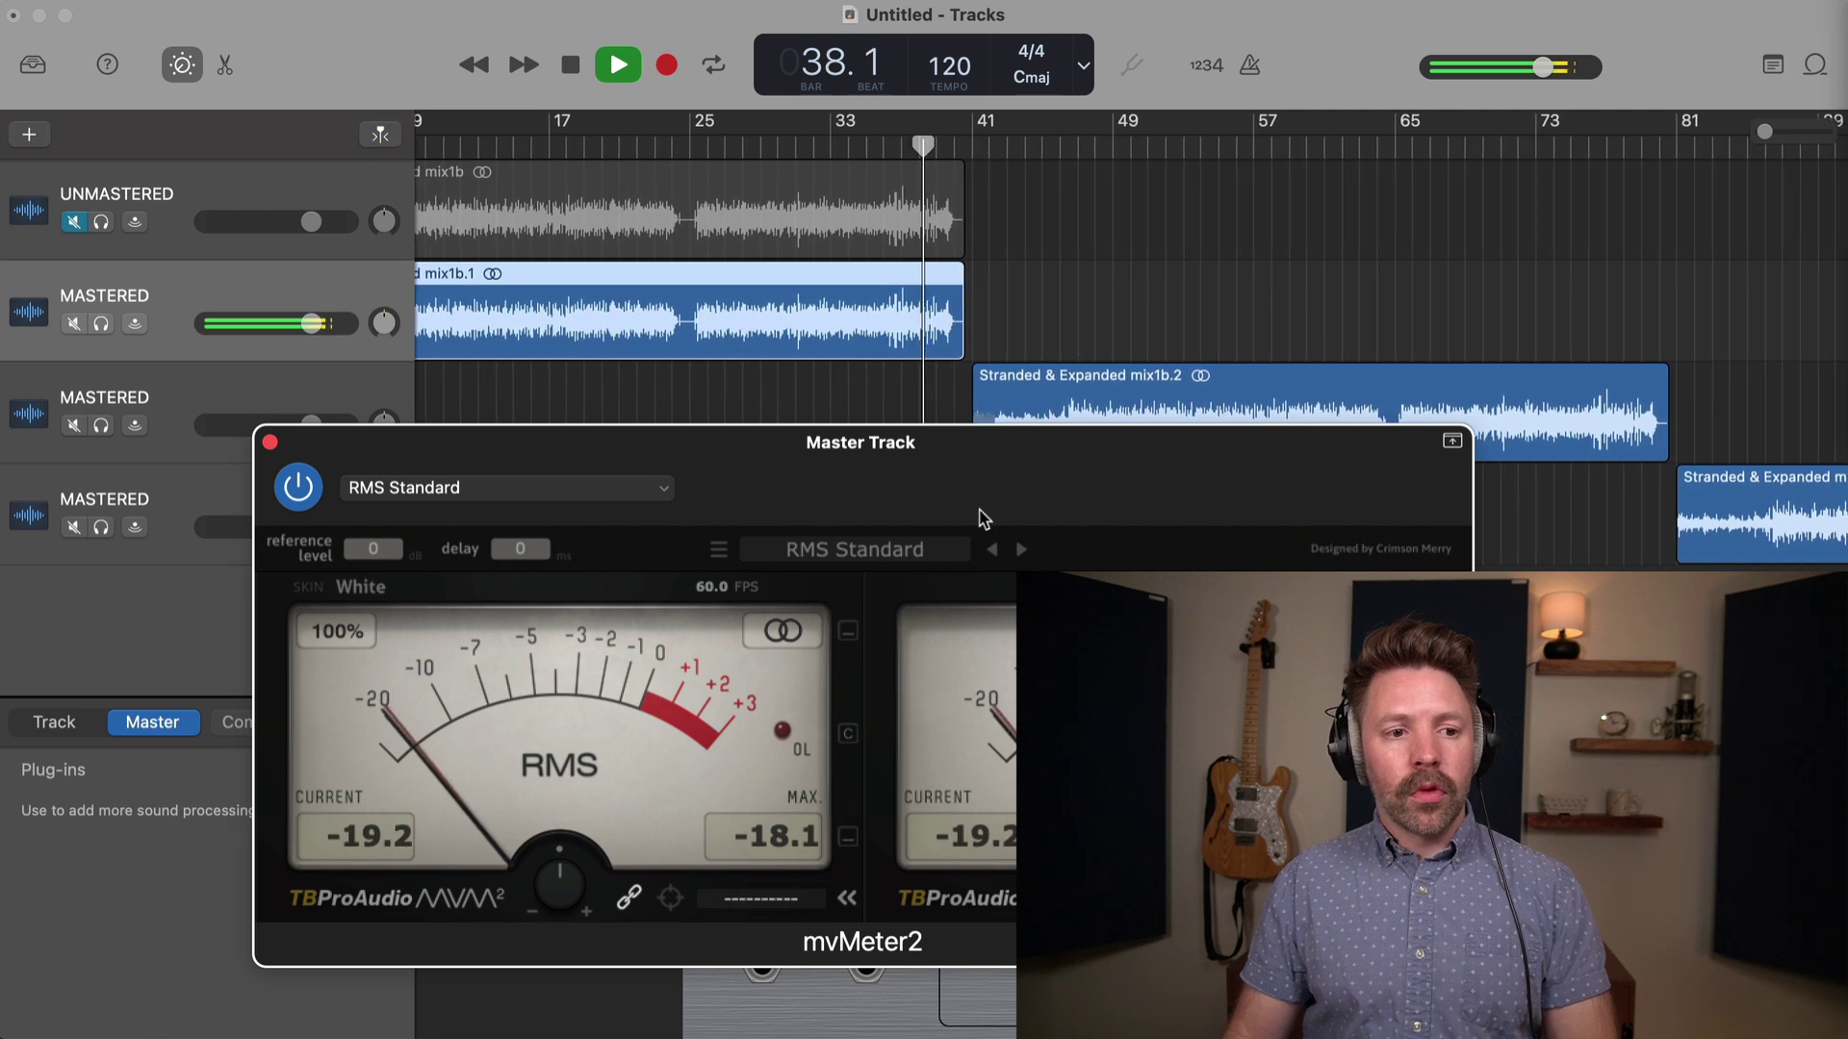
key("space")
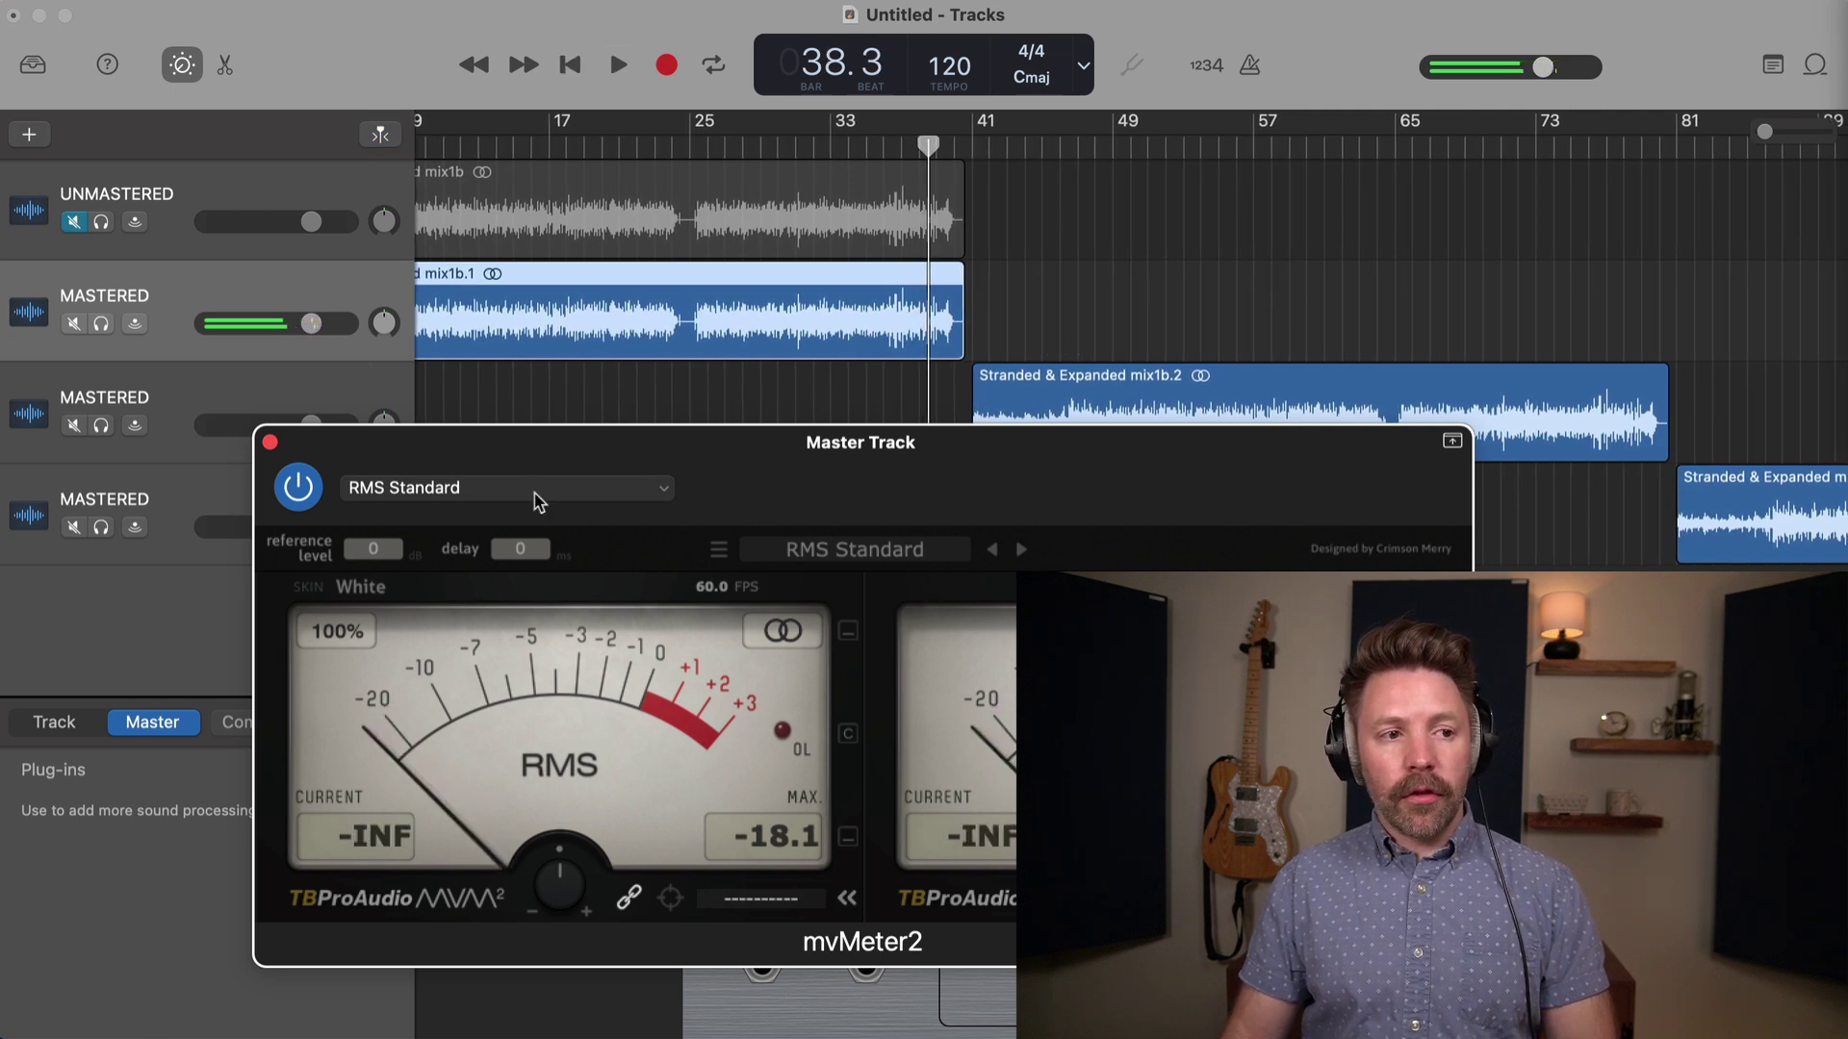
left_click(1219, 135)
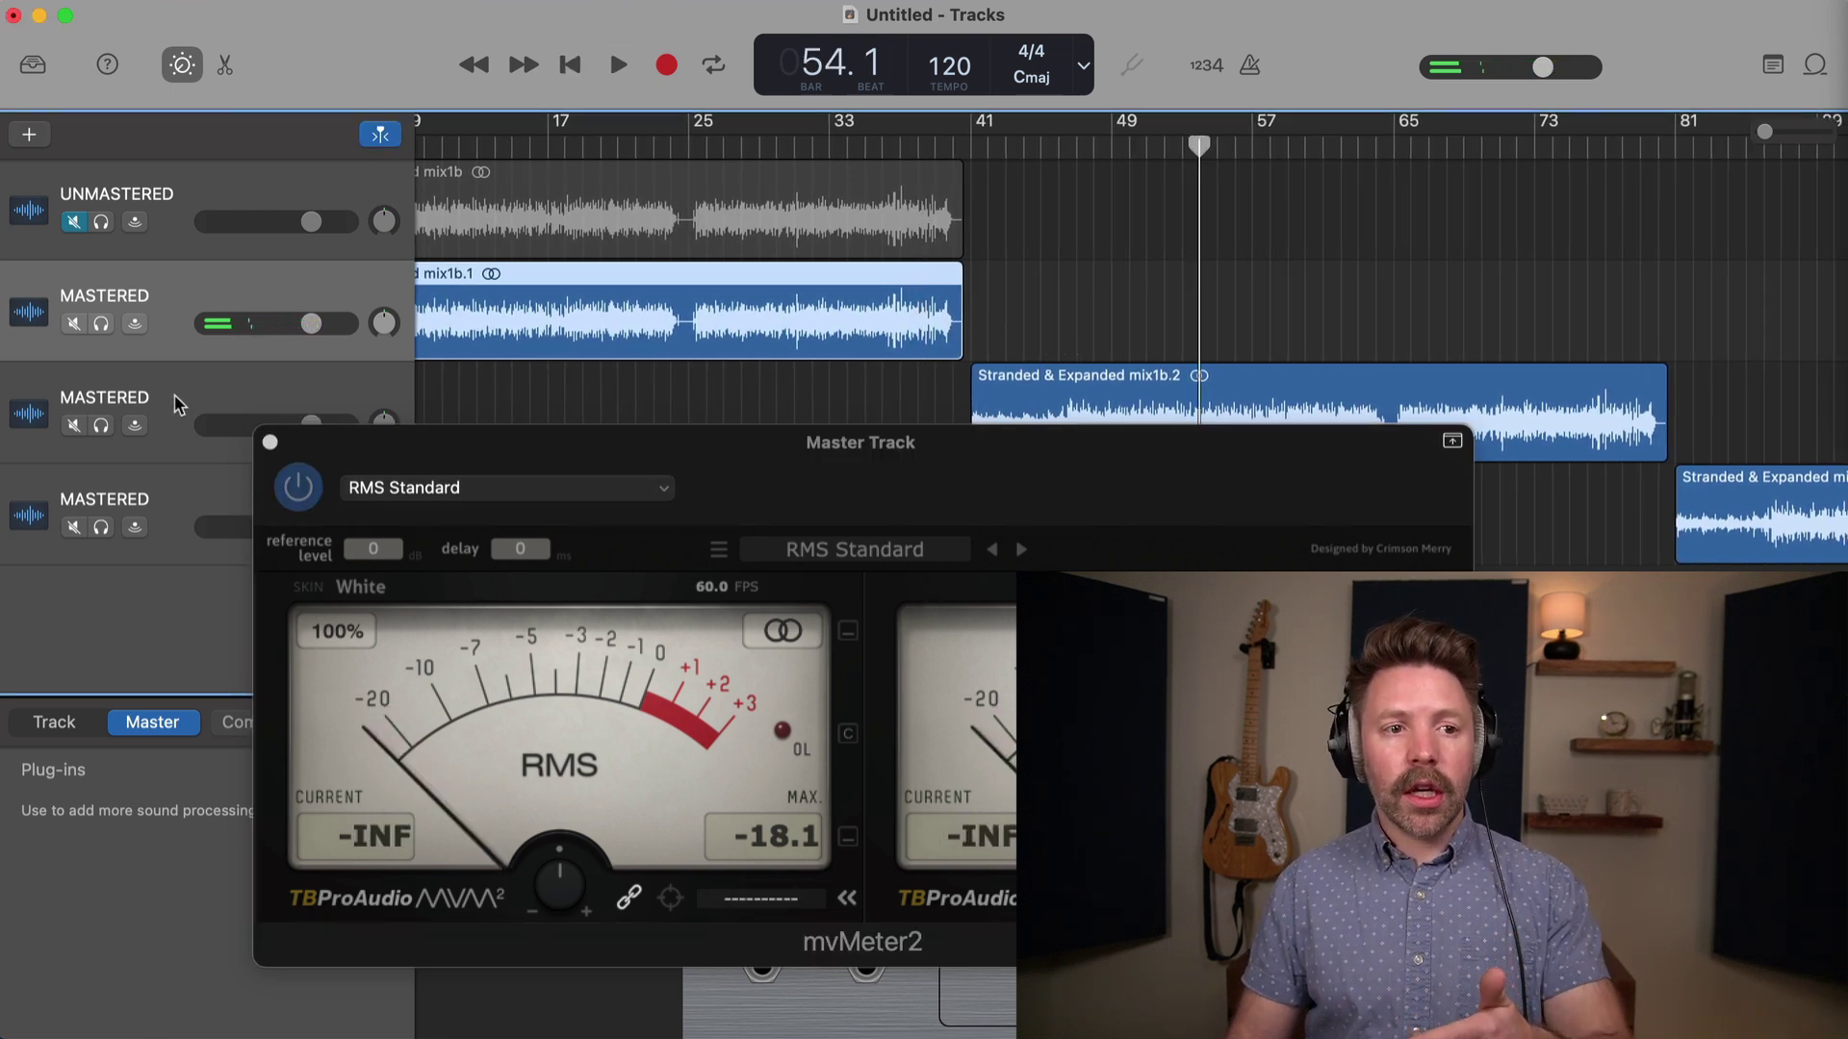
key("space")
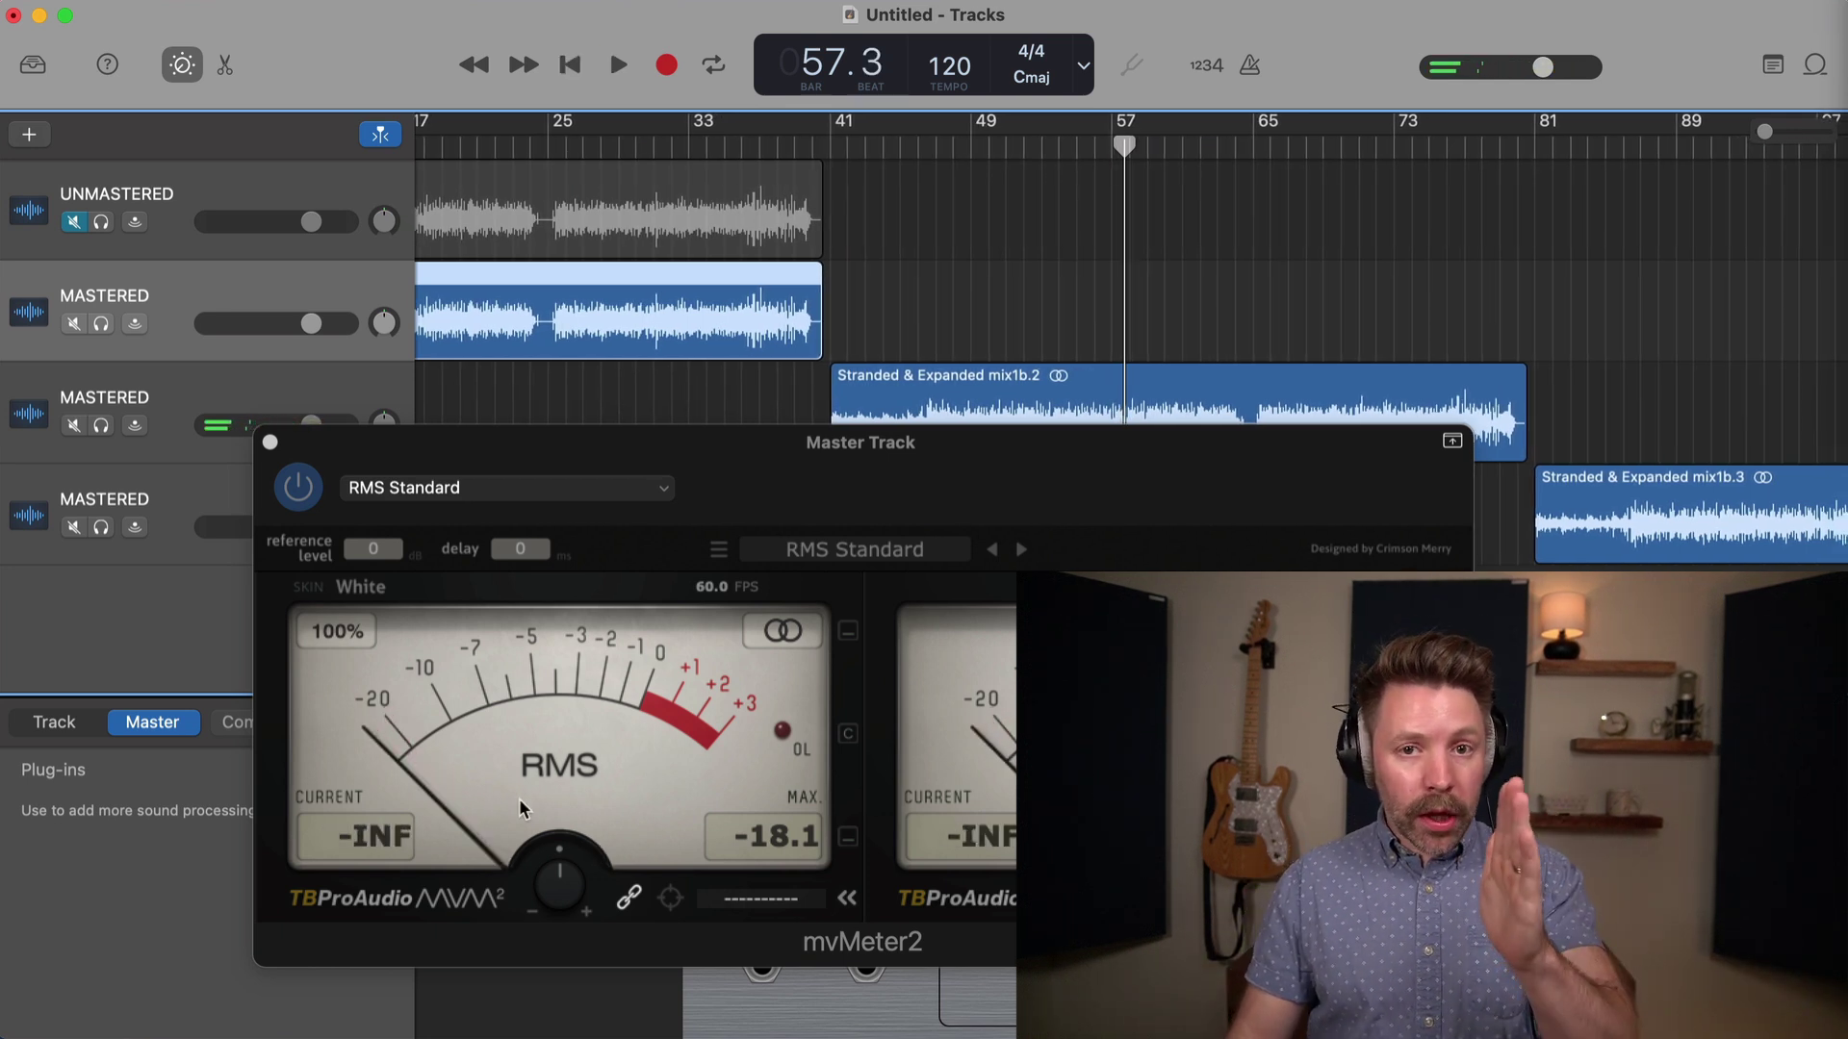
Close mvMeter2 and show the fourth MASTERED track's Channel EQ, BUSTERse and Limiter chain
left_click(270, 441)
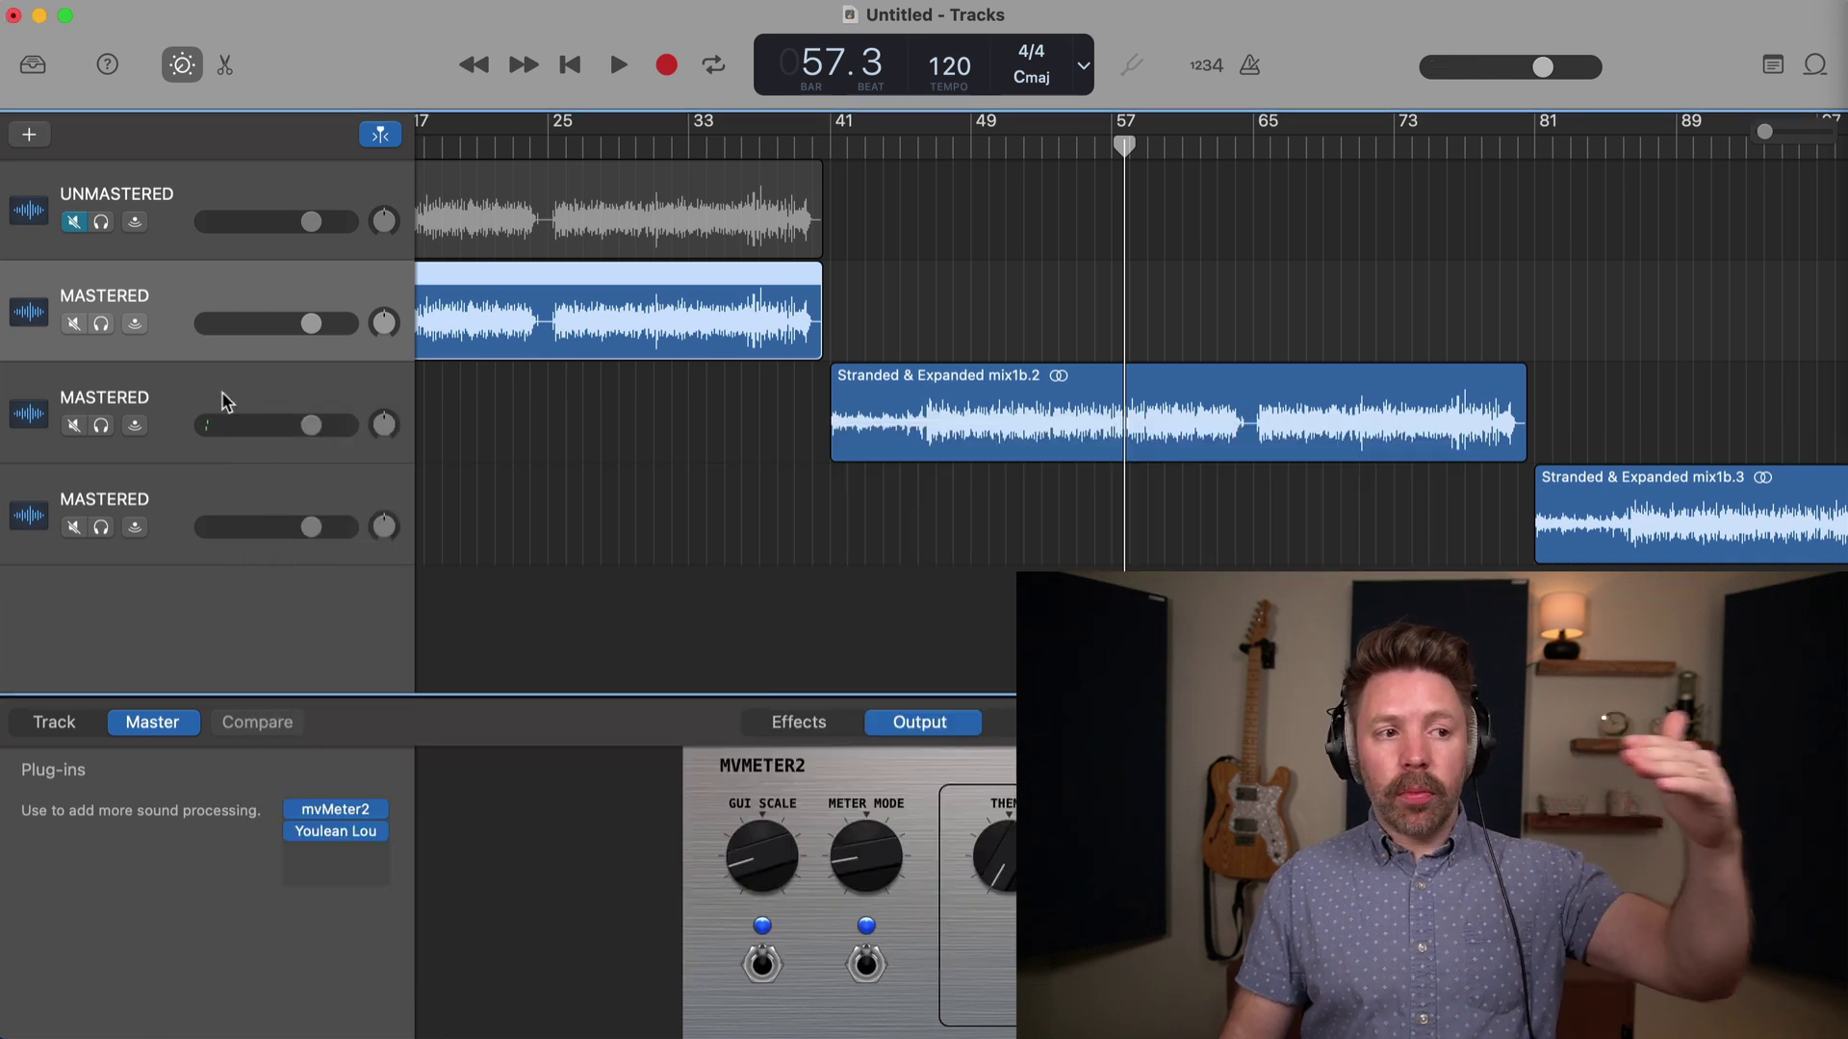
left_click(210, 496)
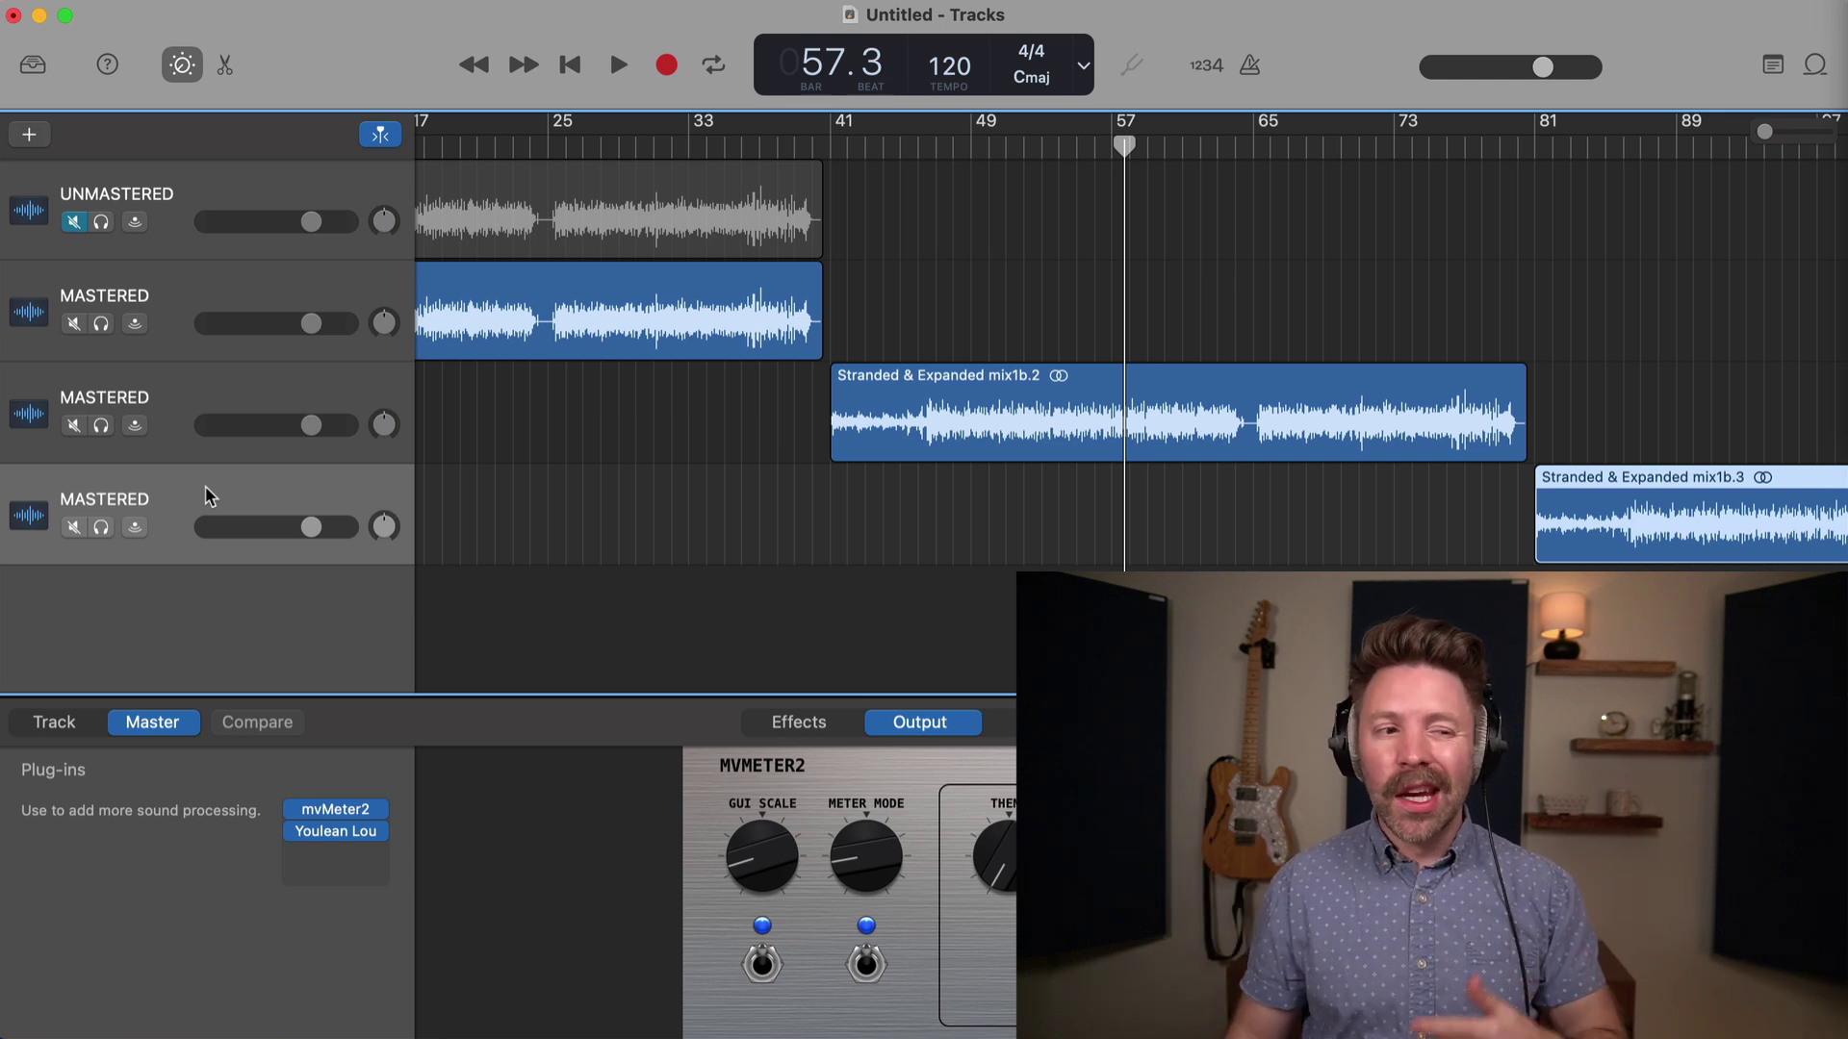
left_click(62, 728)
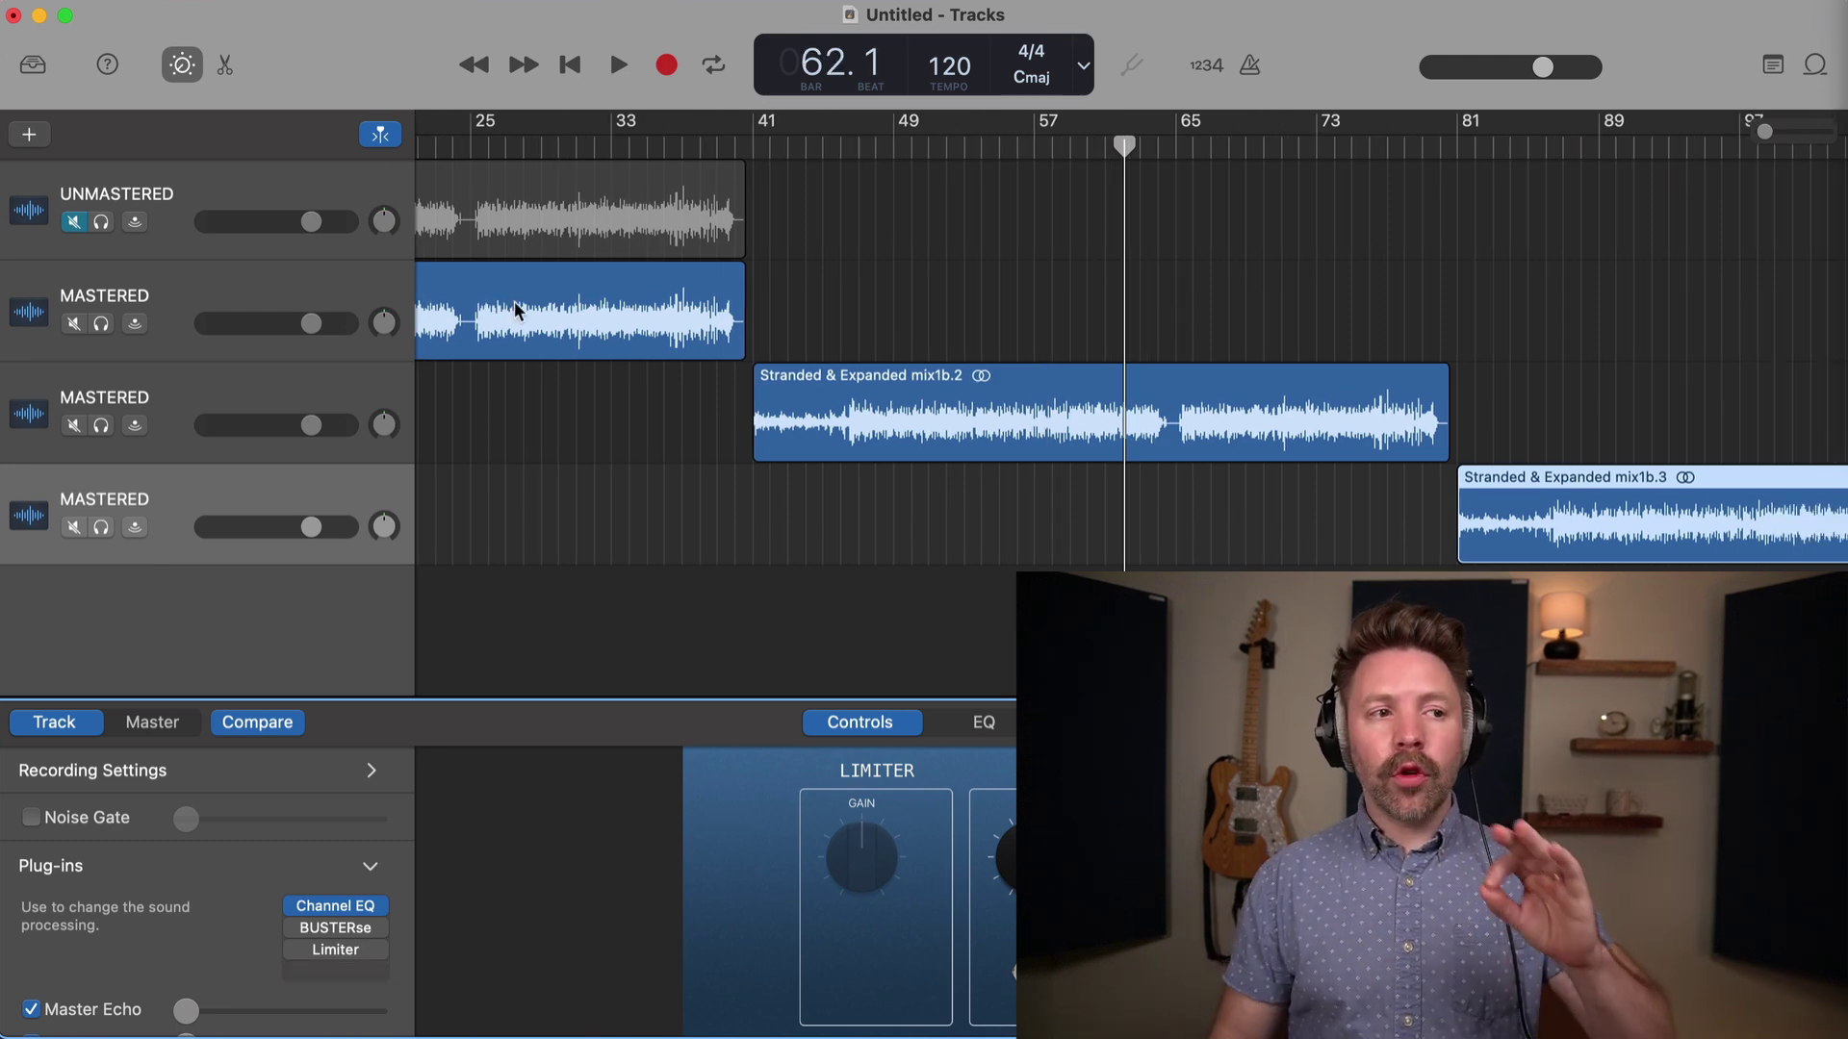
Show the UNMASTERED track's Compressor and Channel EQ, scrolling the timeline back toward the start
left_click(244, 193)
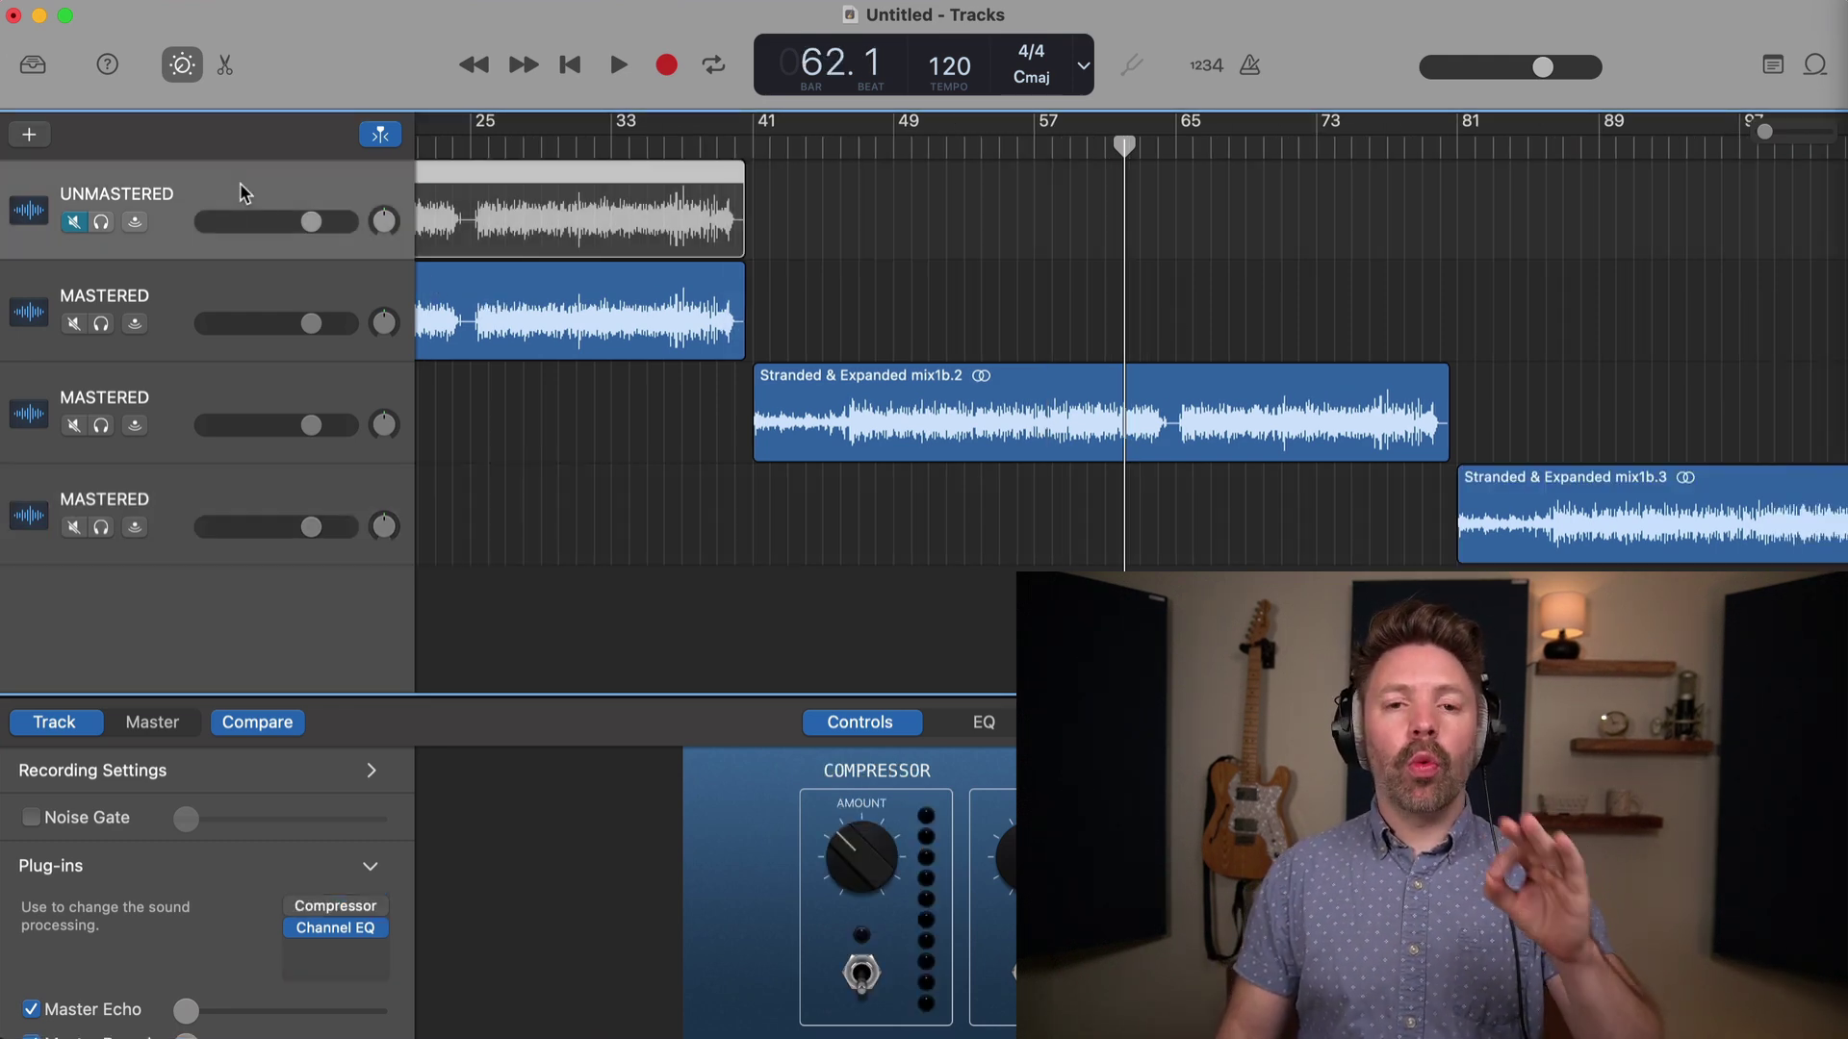
scroll(652, 342, "left", 5)
scroll(651, 343, "left", 1)
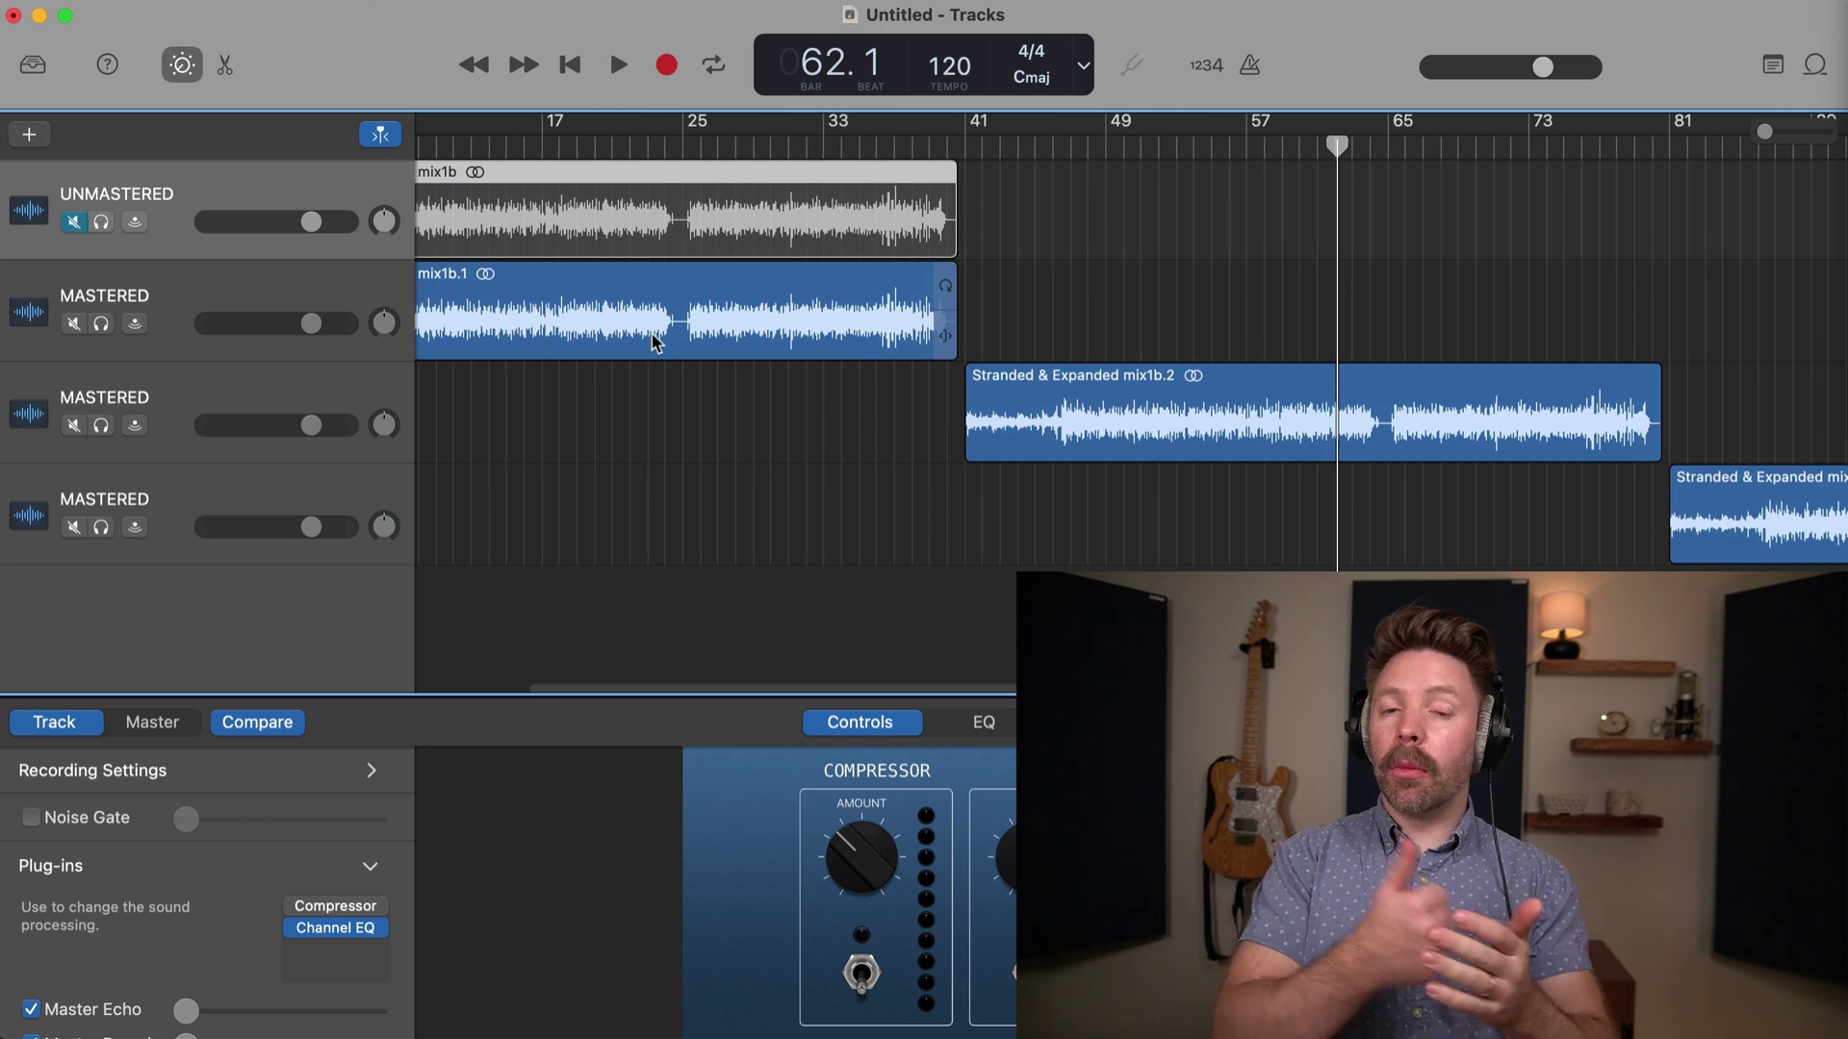